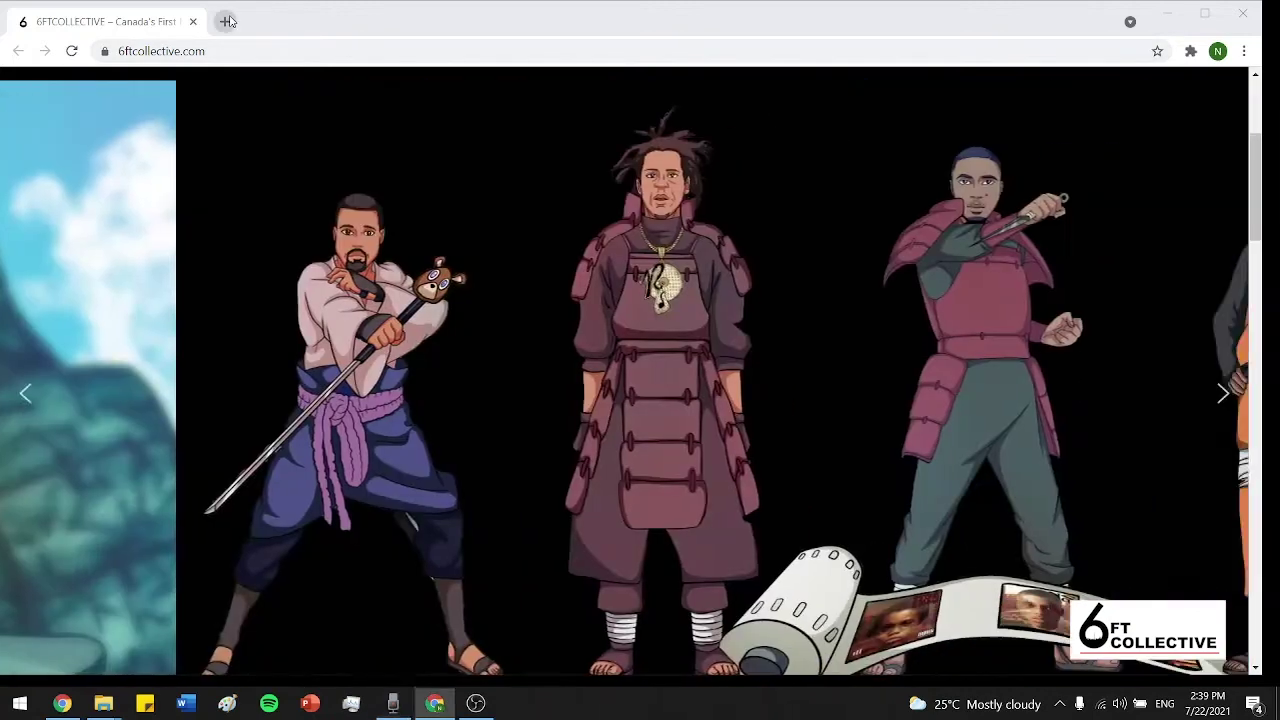
# Search Google for 'metamask wallet' in a new tab and open the official metamask.io result
pyautogui.click(224, 21)
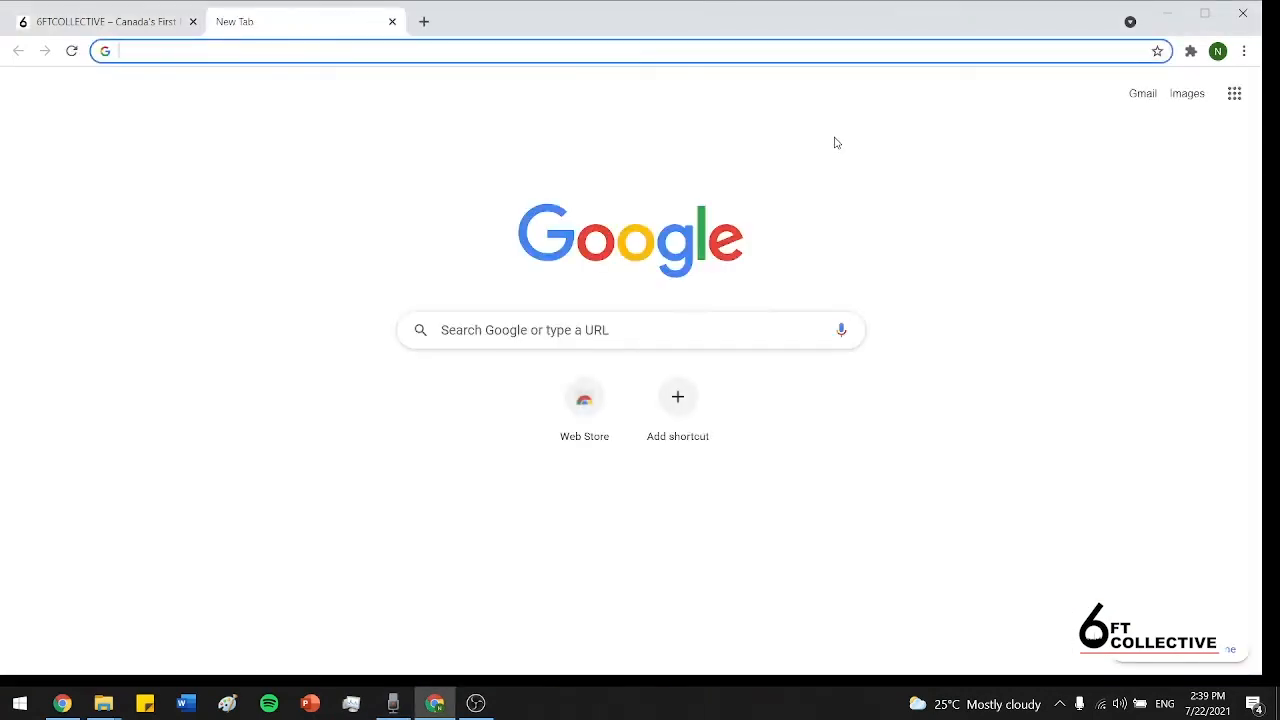
pyautogui.write('metamask w')
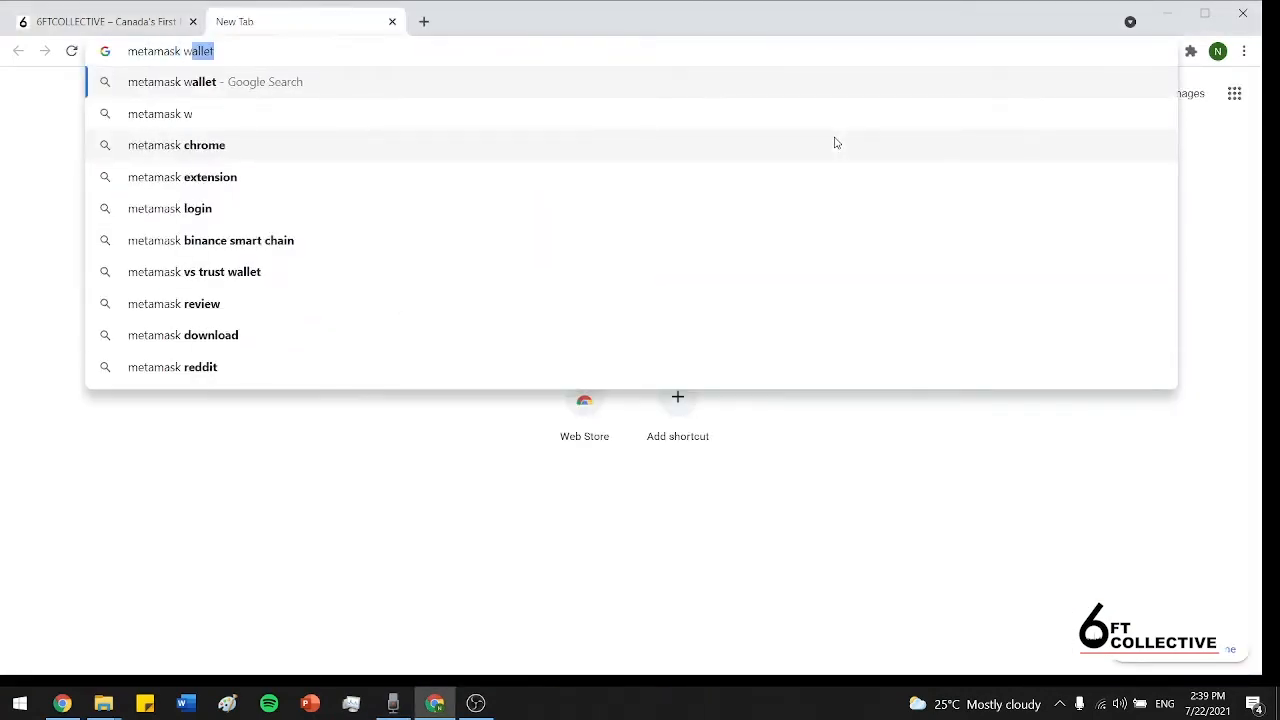
pyautogui.write('all')
pyautogui.press('Return')
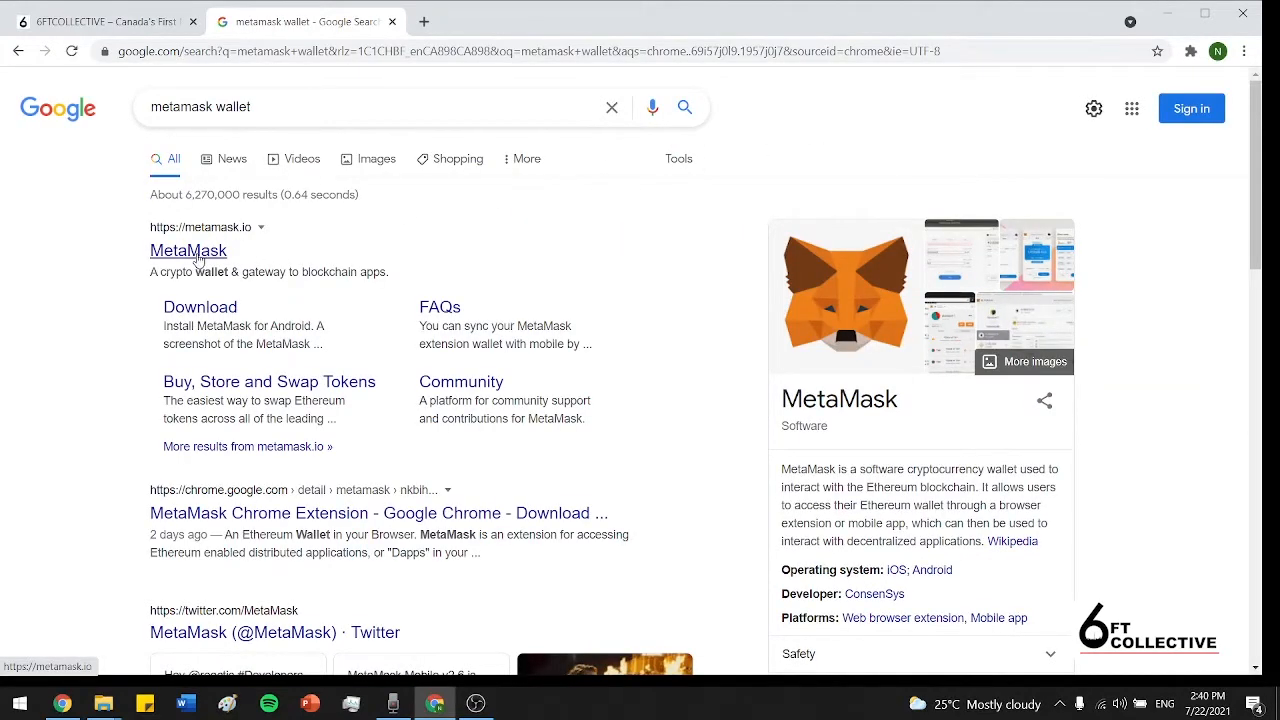
pyautogui.click(198, 255)
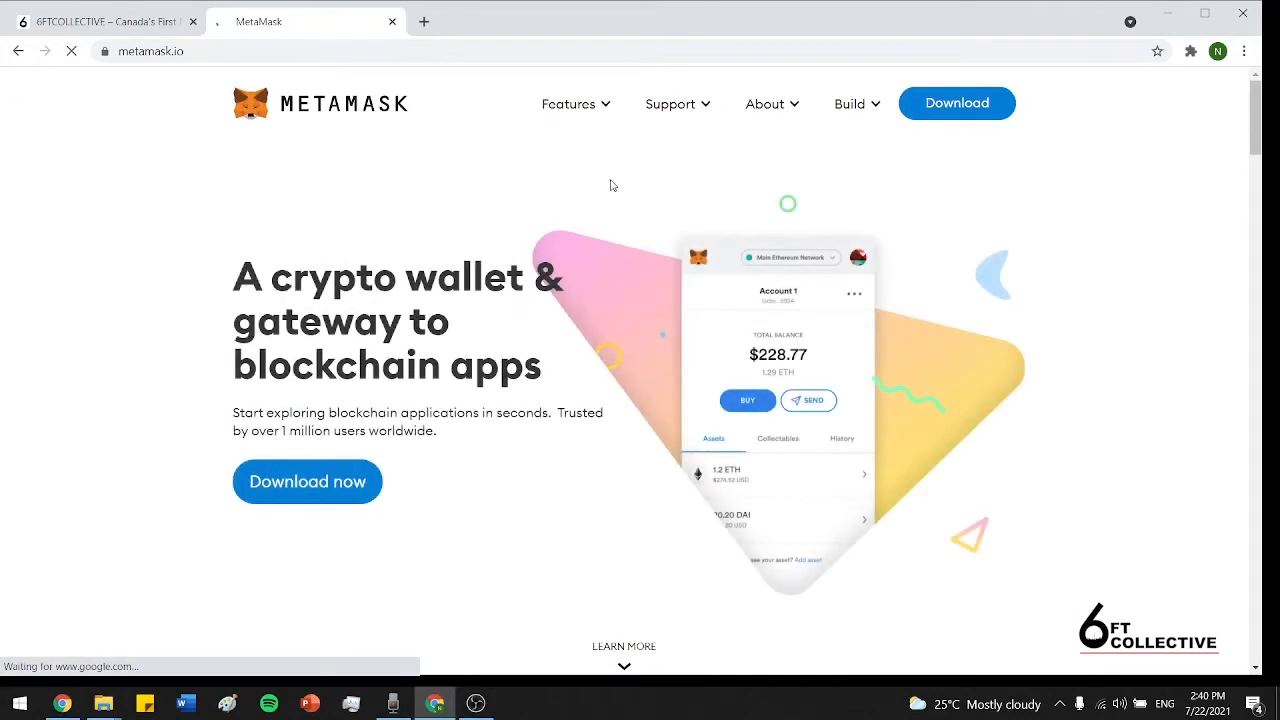
pyautogui.scroll(-1, 511, 300)
pyautogui.scroll(-3, 586, 289)
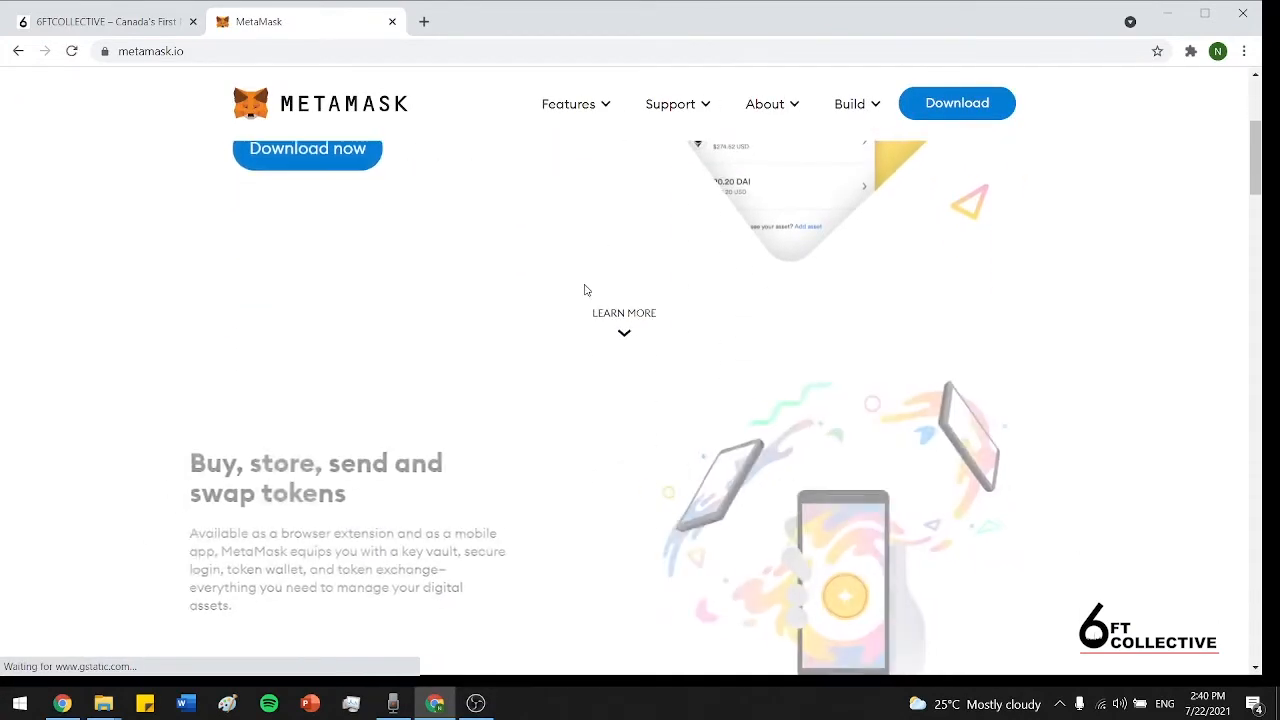
pyautogui.scroll(-1, 591, 291)
pyautogui.scroll(-1, 611, 314)
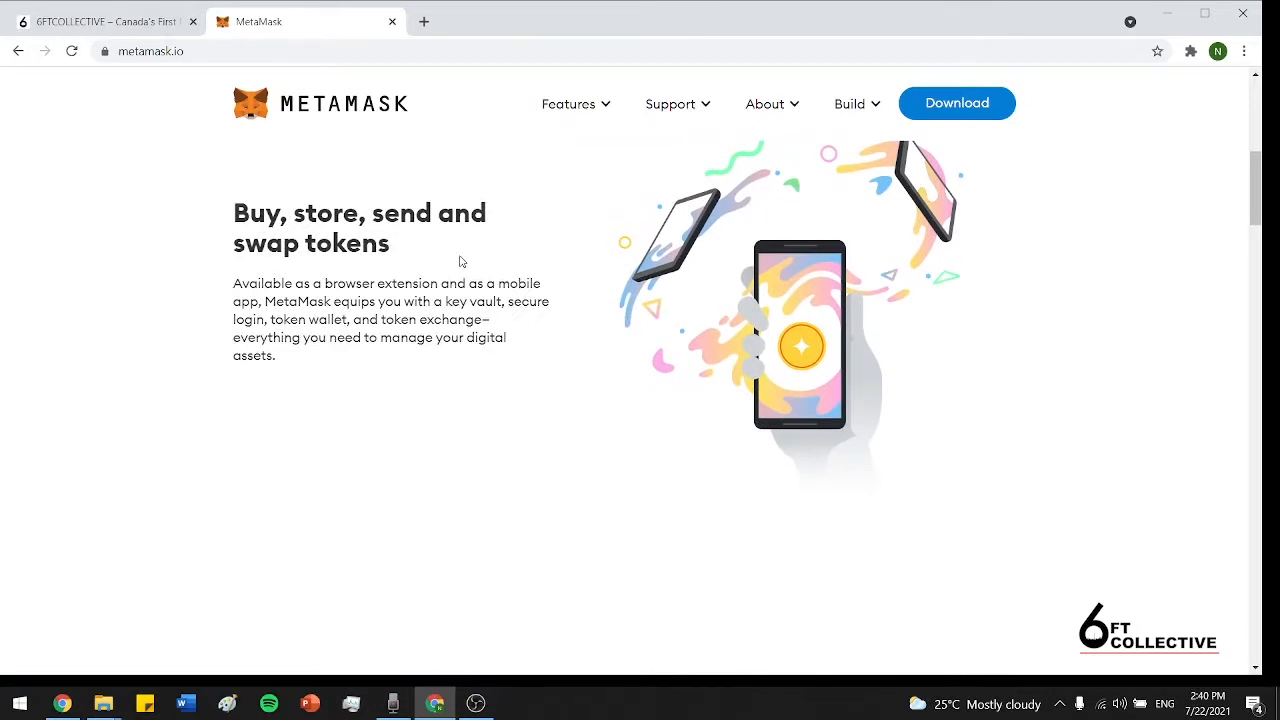
pyautogui.scroll(-2, 526, 283)
pyautogui.scroll(-2, 700, 320)
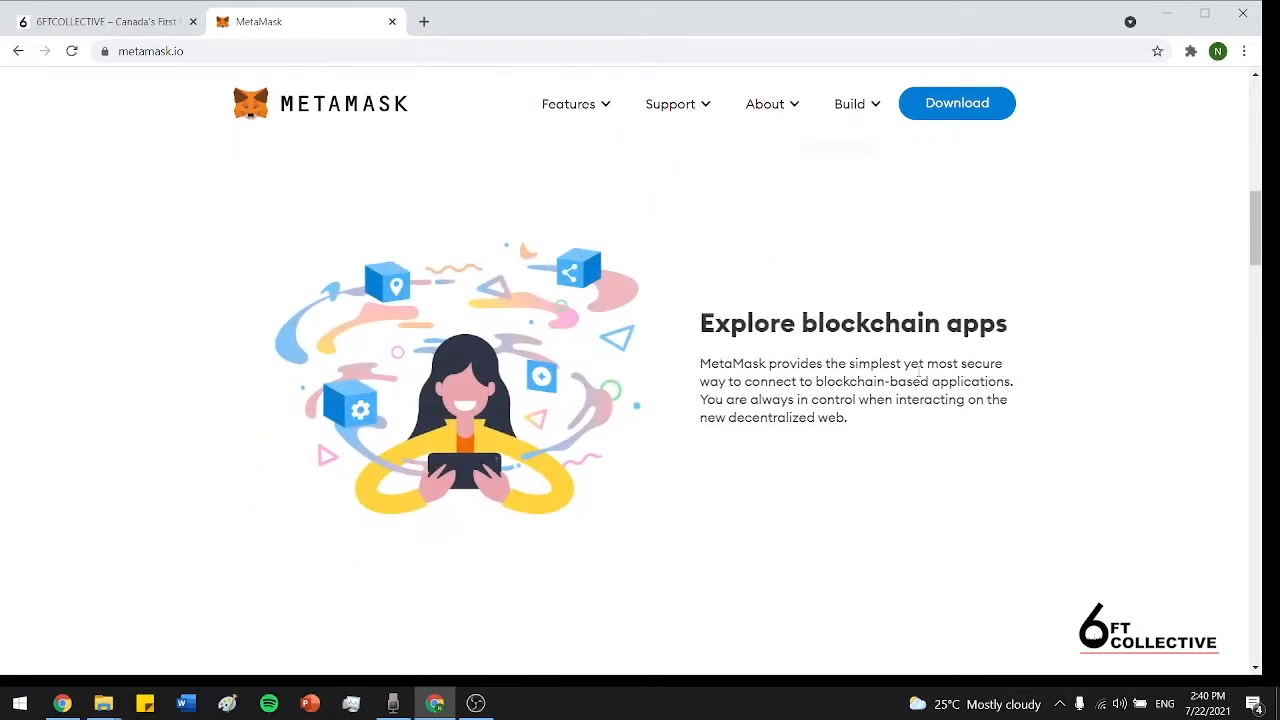
pyautogui.scroll(-2, 955, 360)
pyautogui.scroll(-1, 811, 300)
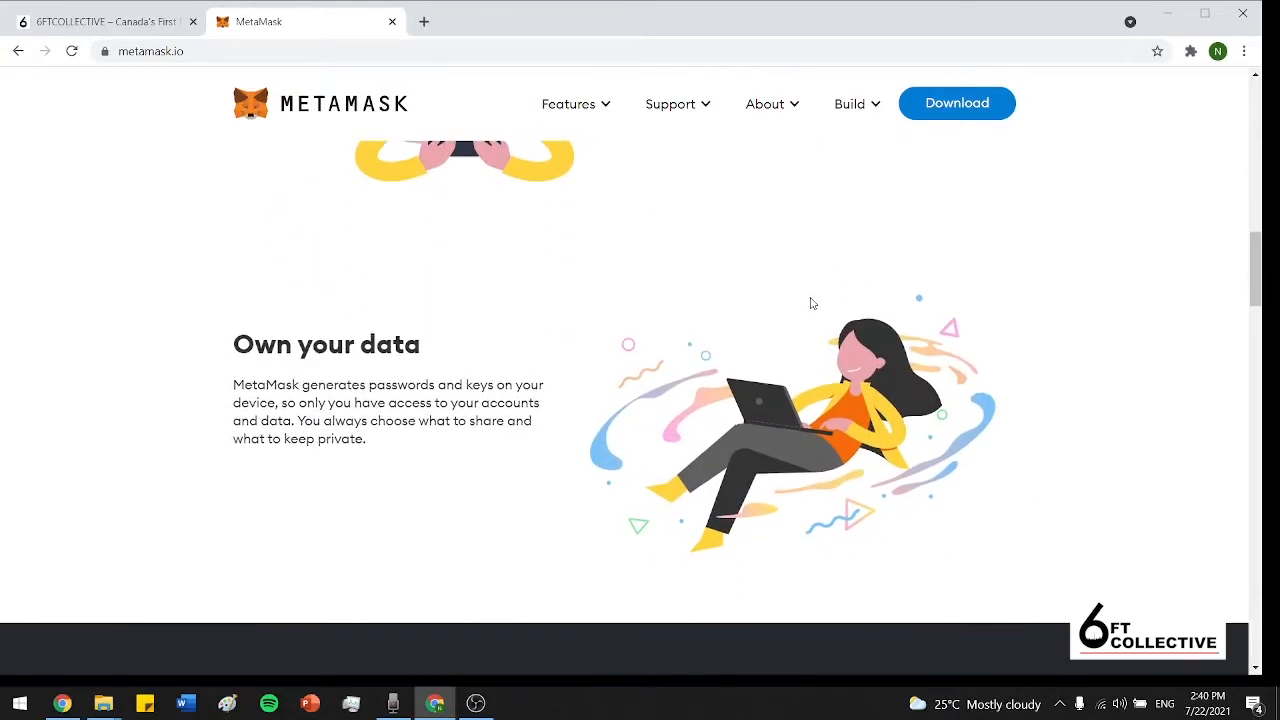
pyautogui.scroll(-2, 873, 305)
pyautogui.scroll(-4, 883, 294)
pyautogui.scroll(2, 883, 294)
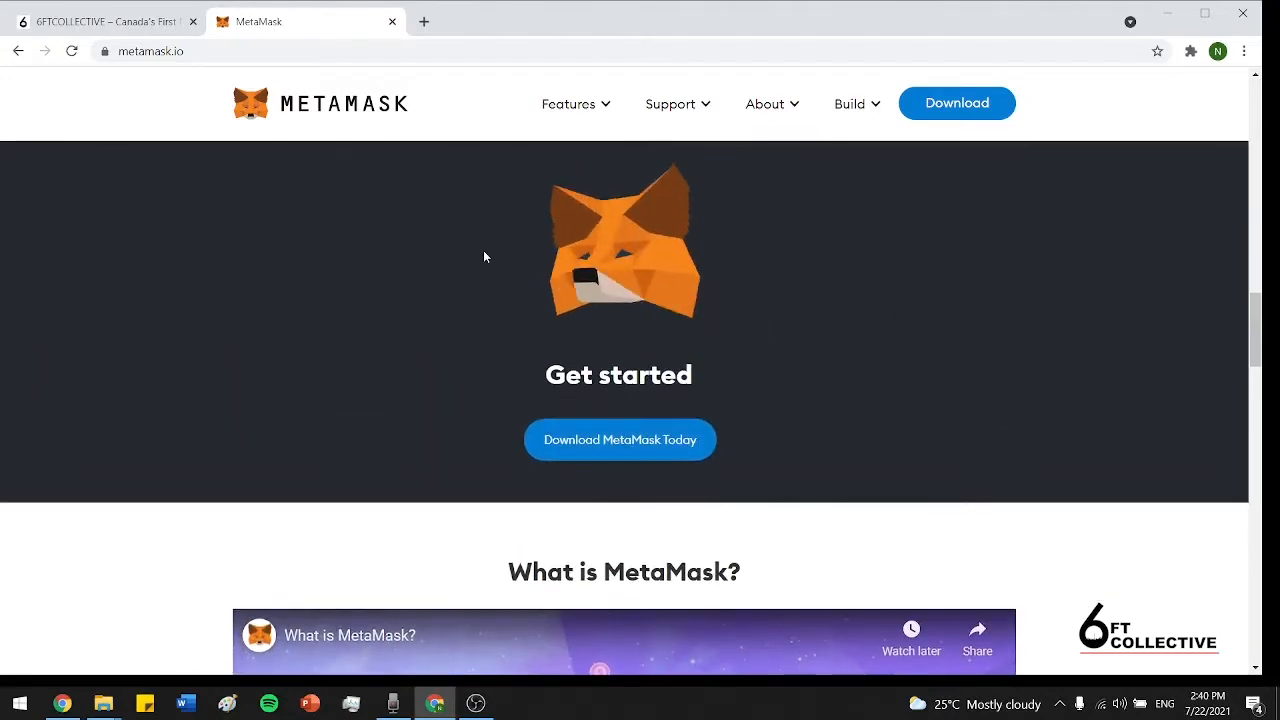
pyautogui.scroll(6, 600, 290)
pyautogui.scroll(5, 730, 322)
pyautogui.scroll(5, 730, 322)
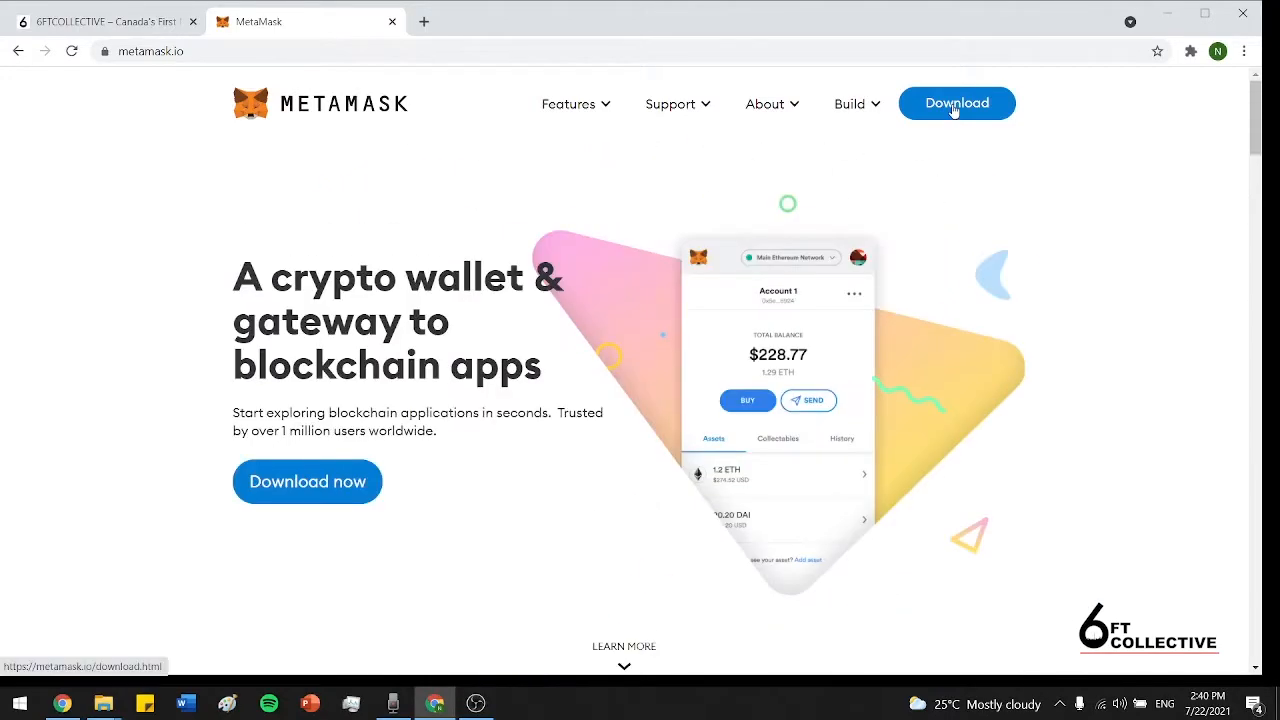
# On the MetaMask download page, preview the iOS and Android options, then return to the Chrome version
pyautogui.click(954, 111)
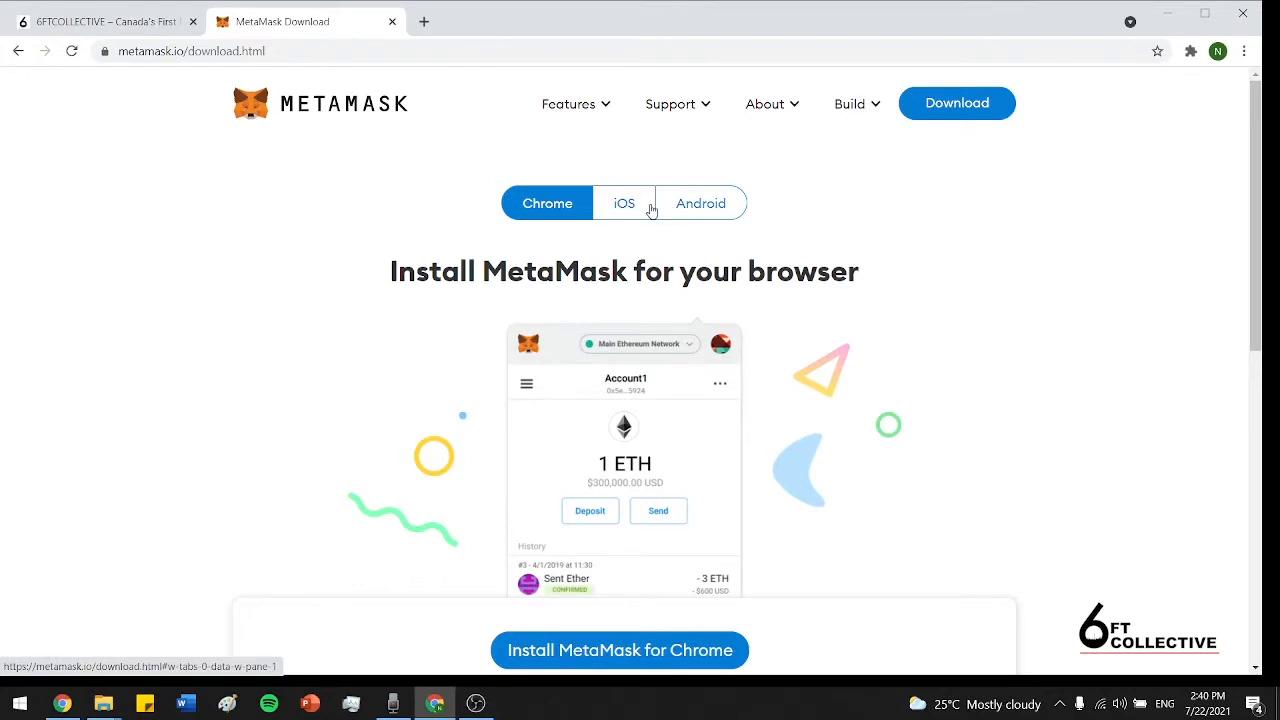
pyautogui.click(651, 208)
pyautogui.scroll(-3, 720, 210)
pyautogui.scroll(3, 726, 222)
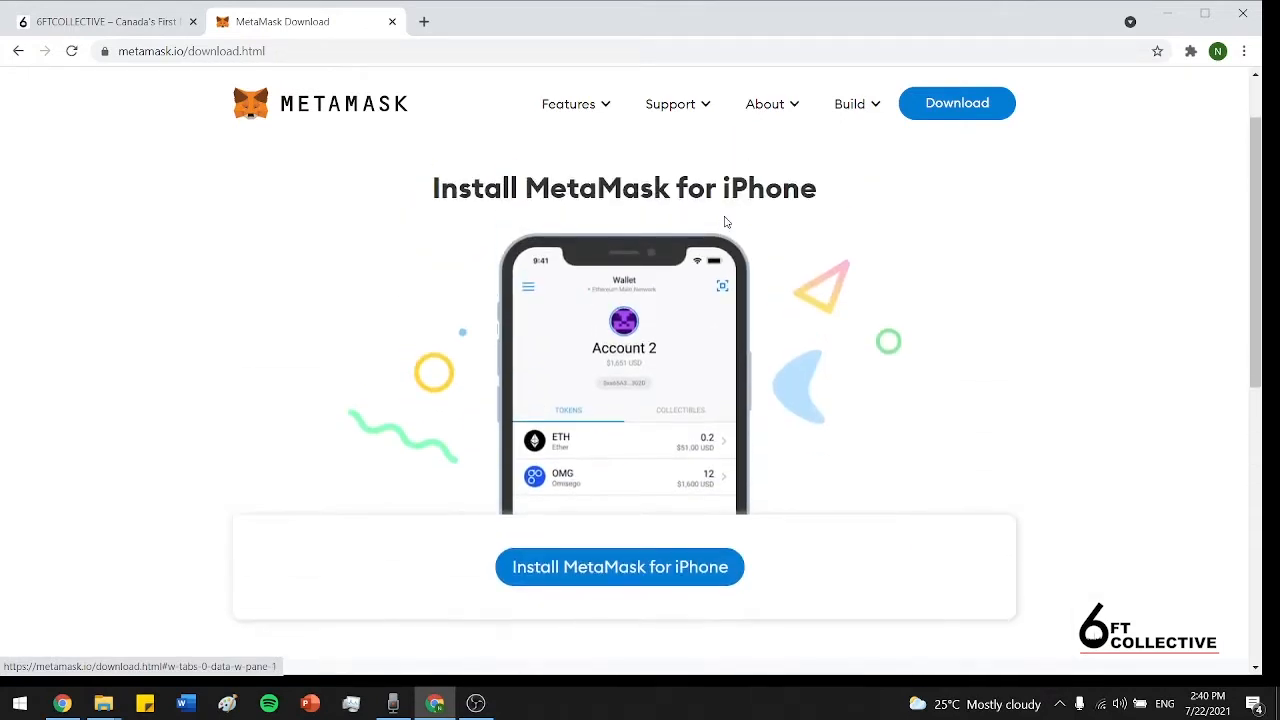
pyautogui.click(716, 209)
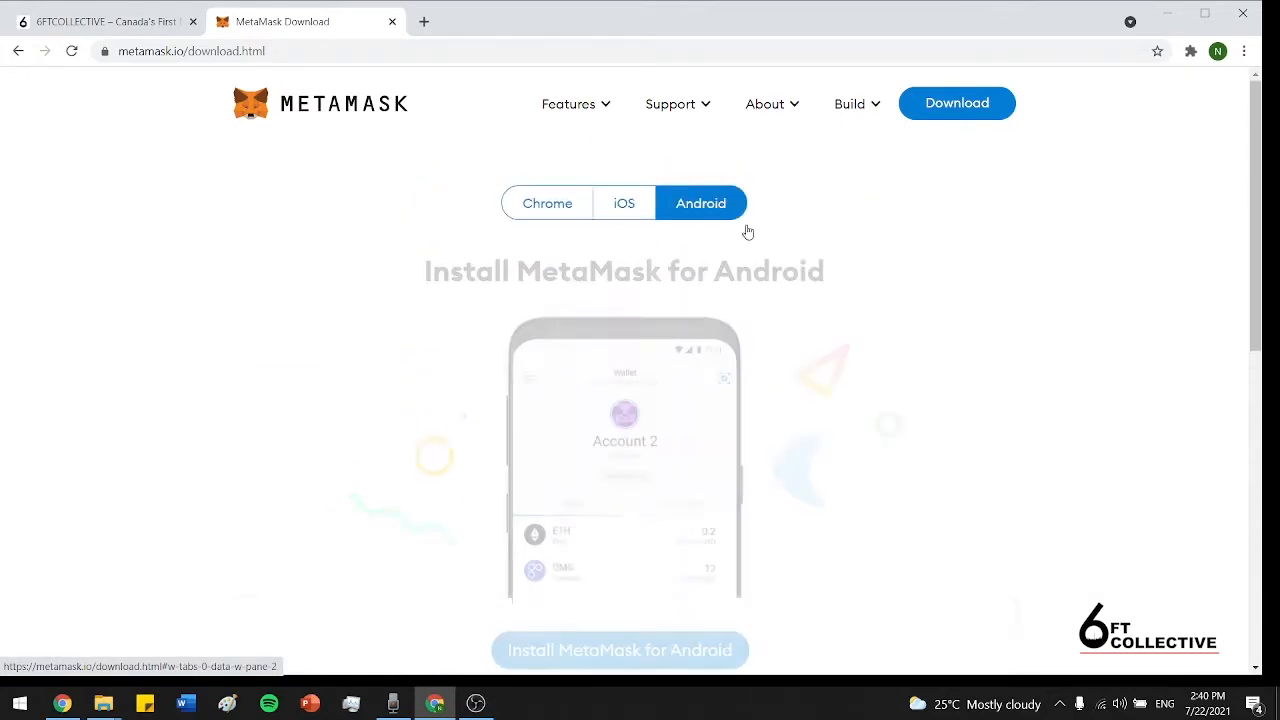
pyautogui.scroll(-2, 883, 306)
pyautogui.scroll(2, 593, 224)
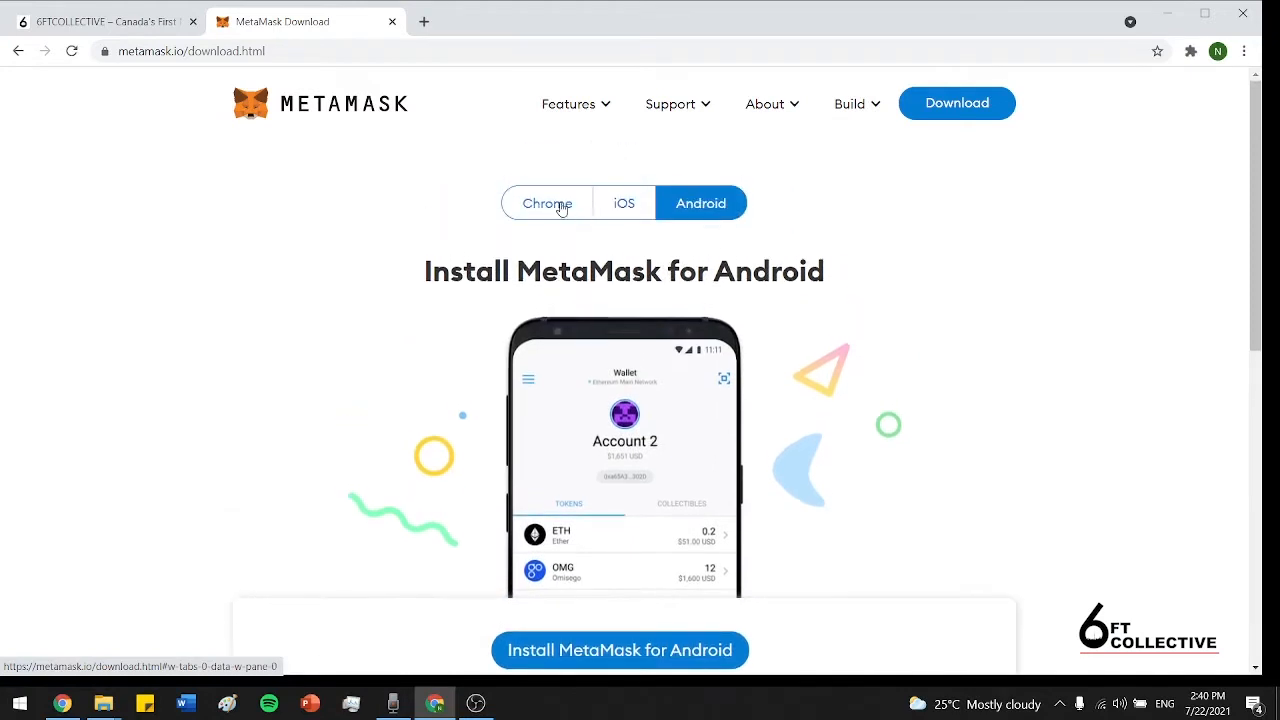
pyautogui.click(561, 208)
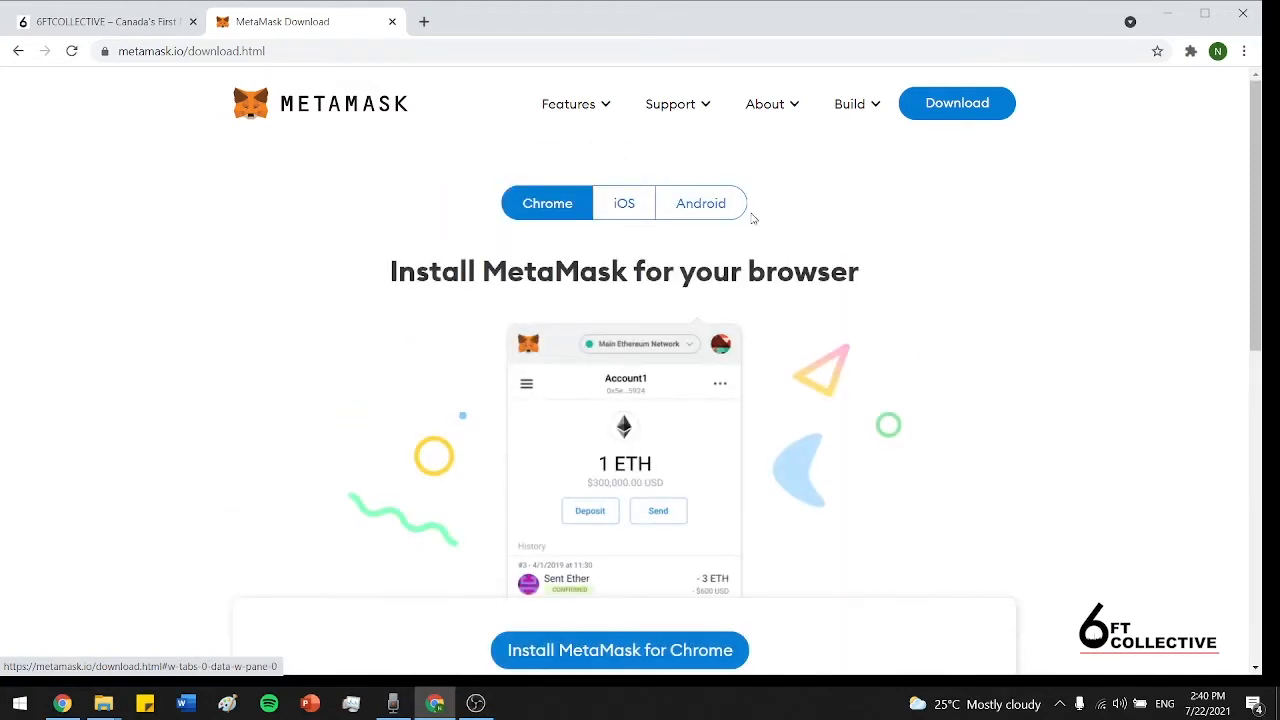
pyautogui.scroll(-1, 814, 226)
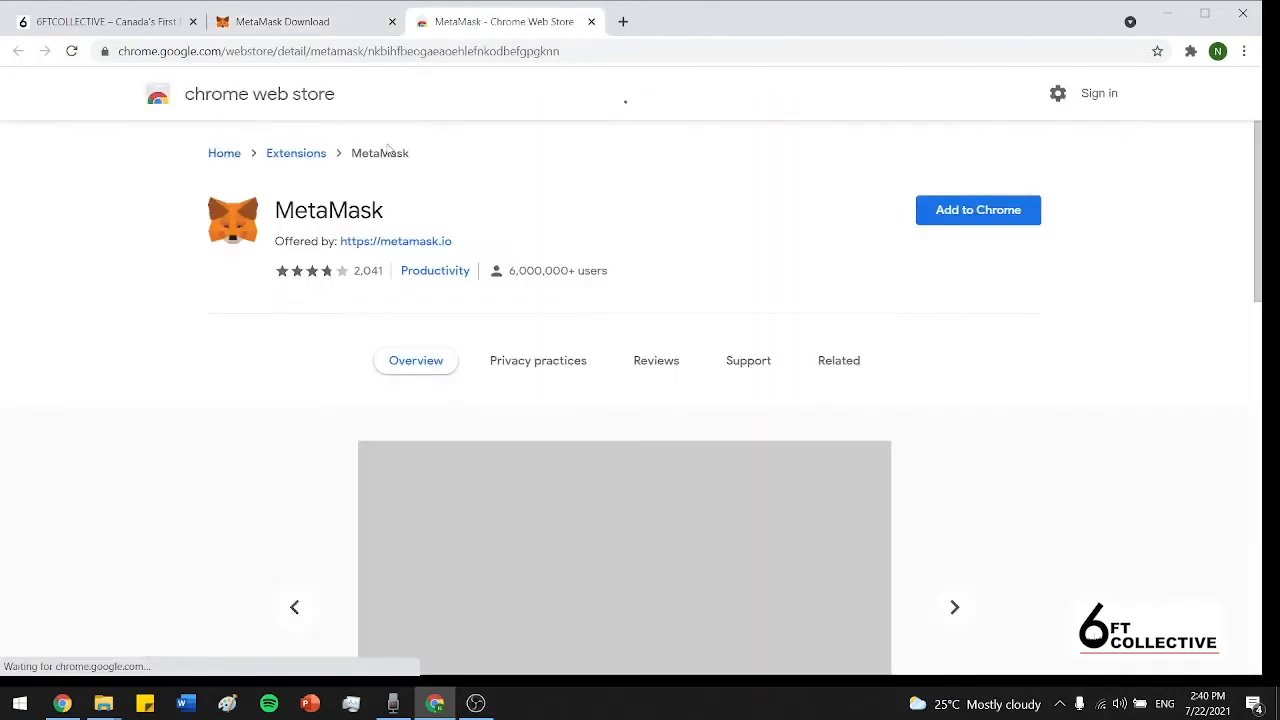
pyautogui.scroll(-1, 555, 218)
pyautogui.scroll(-4, 575, 330)
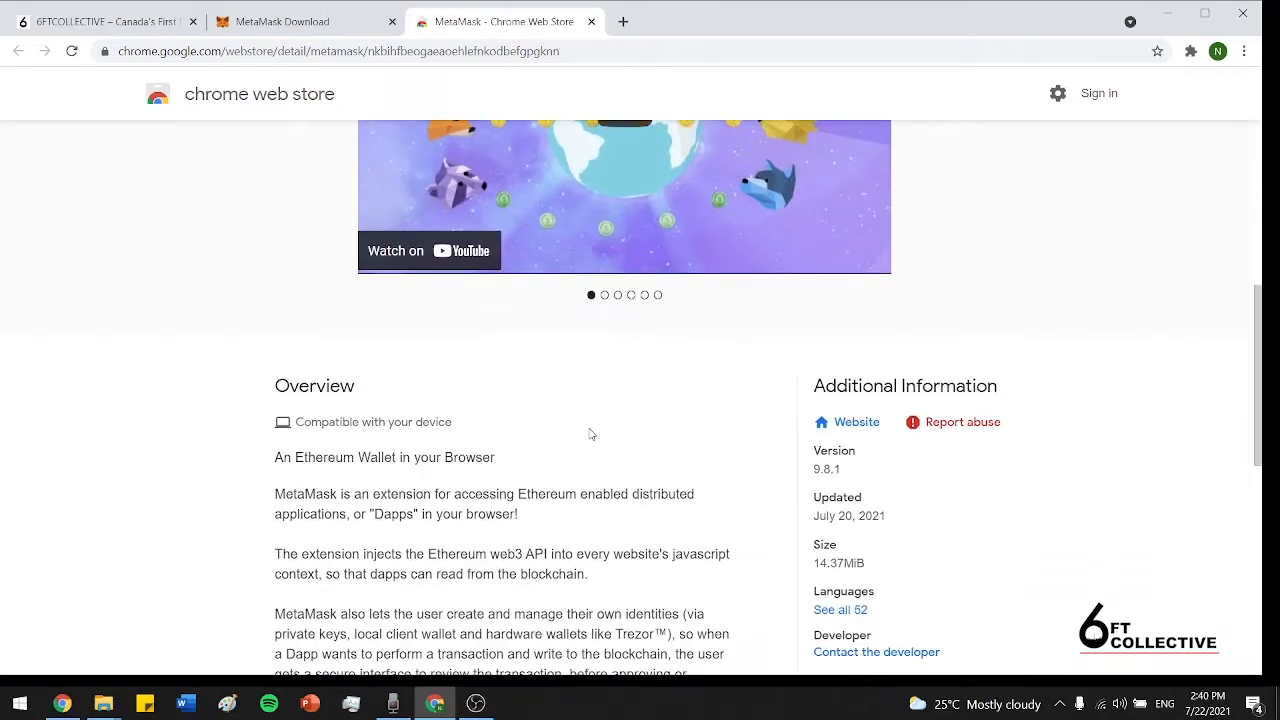
pyautogui.scroll(-3, 512, 449)
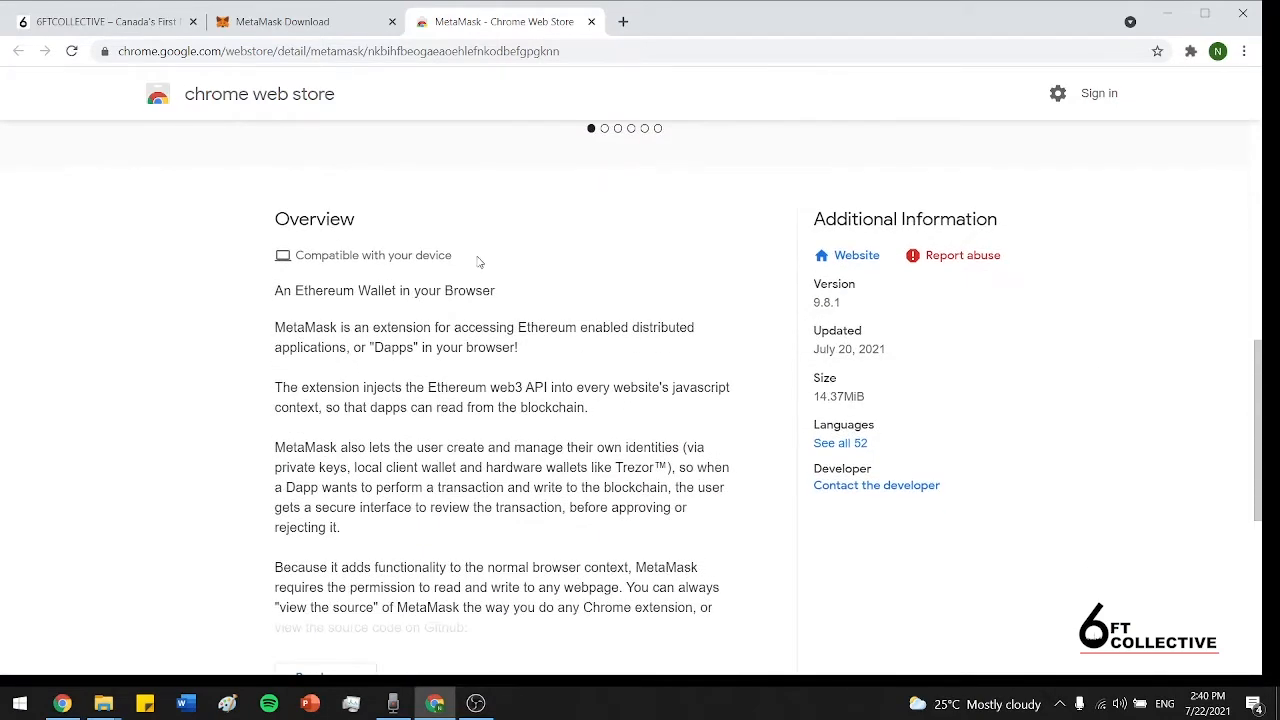
pyautogui.scroll(-2, 730, 327)
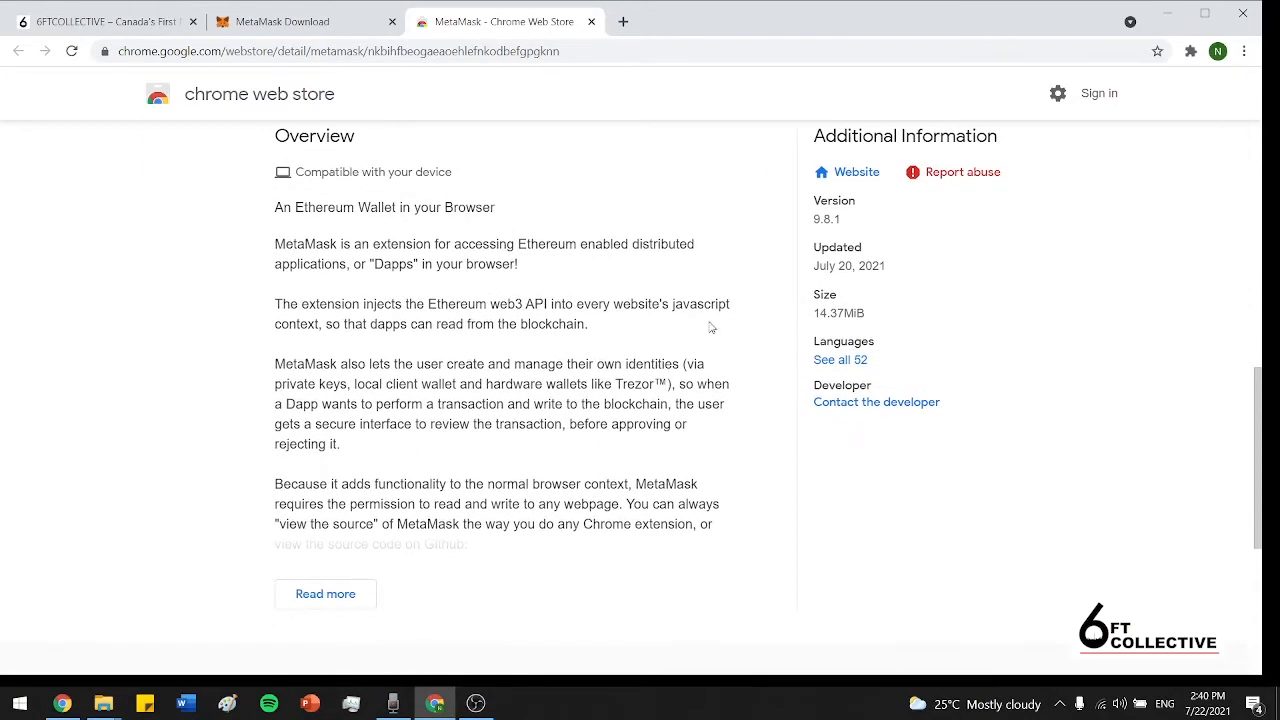
# Expand the MetaMask listing description and add the extension to Chrome, confirming the install
pyautogui.click(350, 595)
pyautogui.scroll(-1, 470, 530)
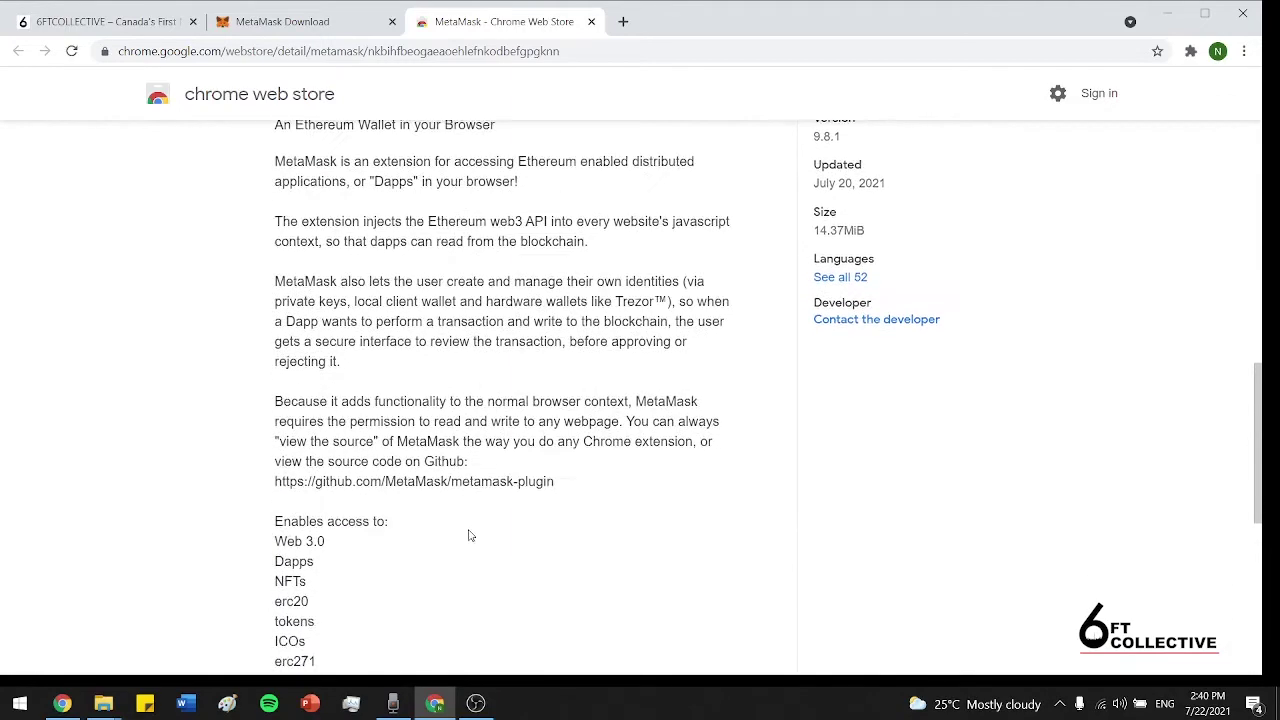
pyautogui.scroll(1, 497, 363)
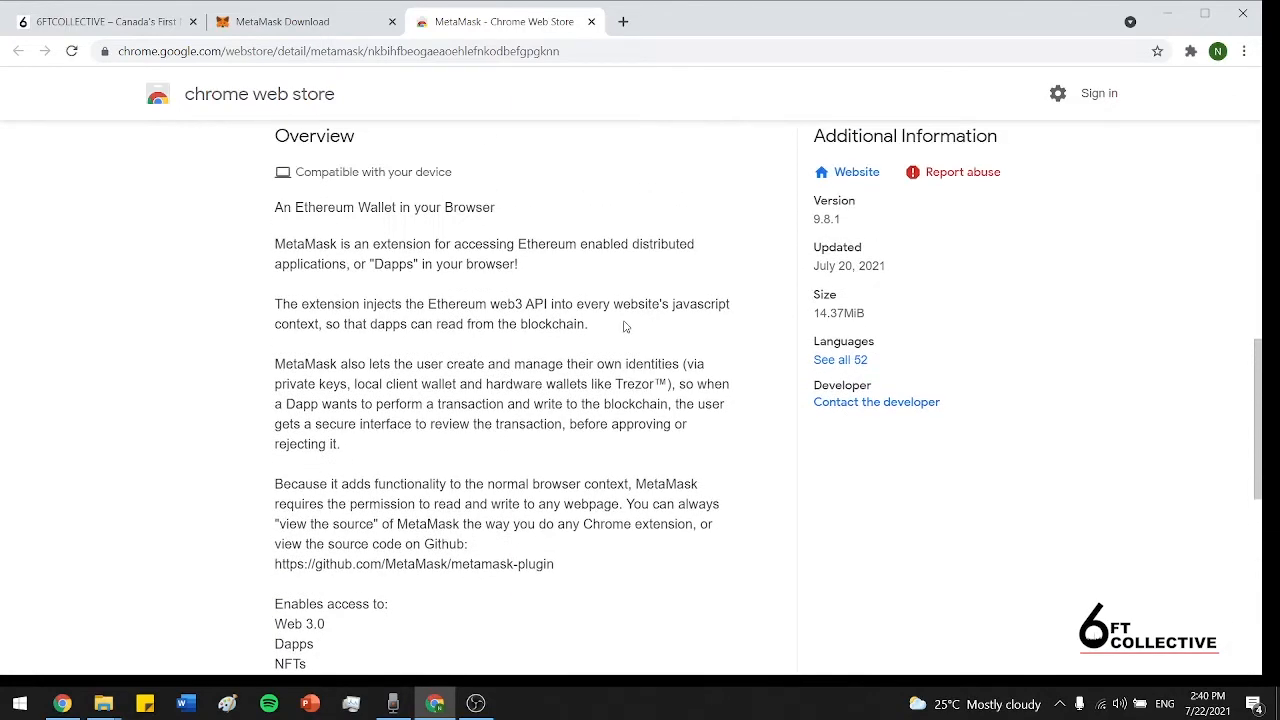
pyautogui.scroll(1, 623, 326)
pyautogui.scroll(1, 610, 400)
pyautogui.scroll(5, 605, 405)
pyautogui.scroll(1, 603, 409)
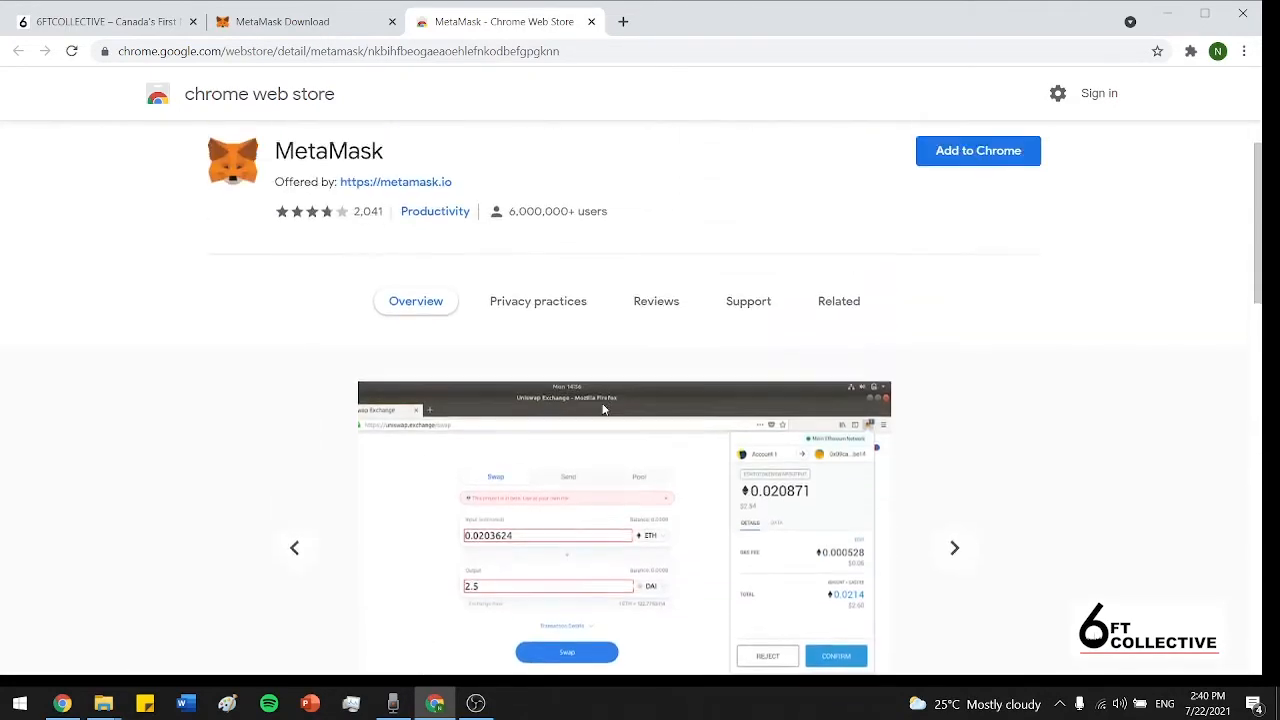
pyautogui.scroll(1, 603, 409)
pyautogui.click(986, 212)
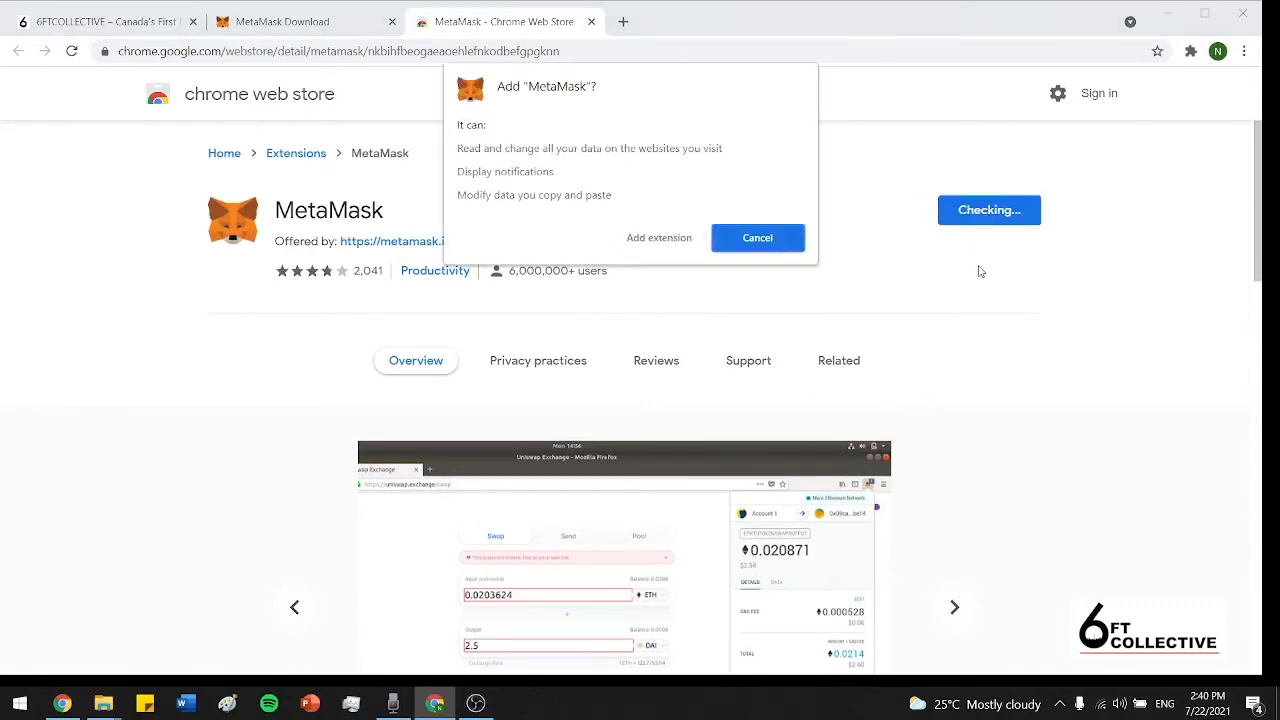
pyautogui.click(661, 239)
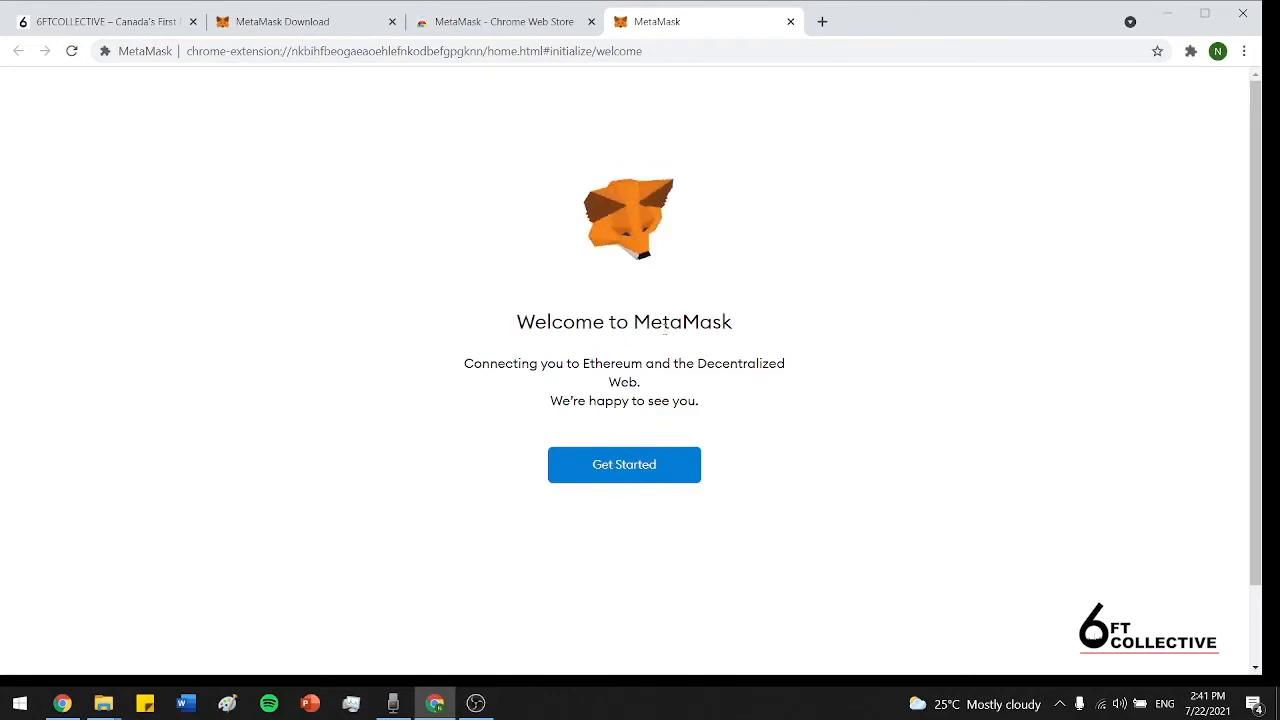
# Begin MetaMask setup with Create a Wallet and decline usage-data sharing via No Thanks
pyautogui.click(609, 462)
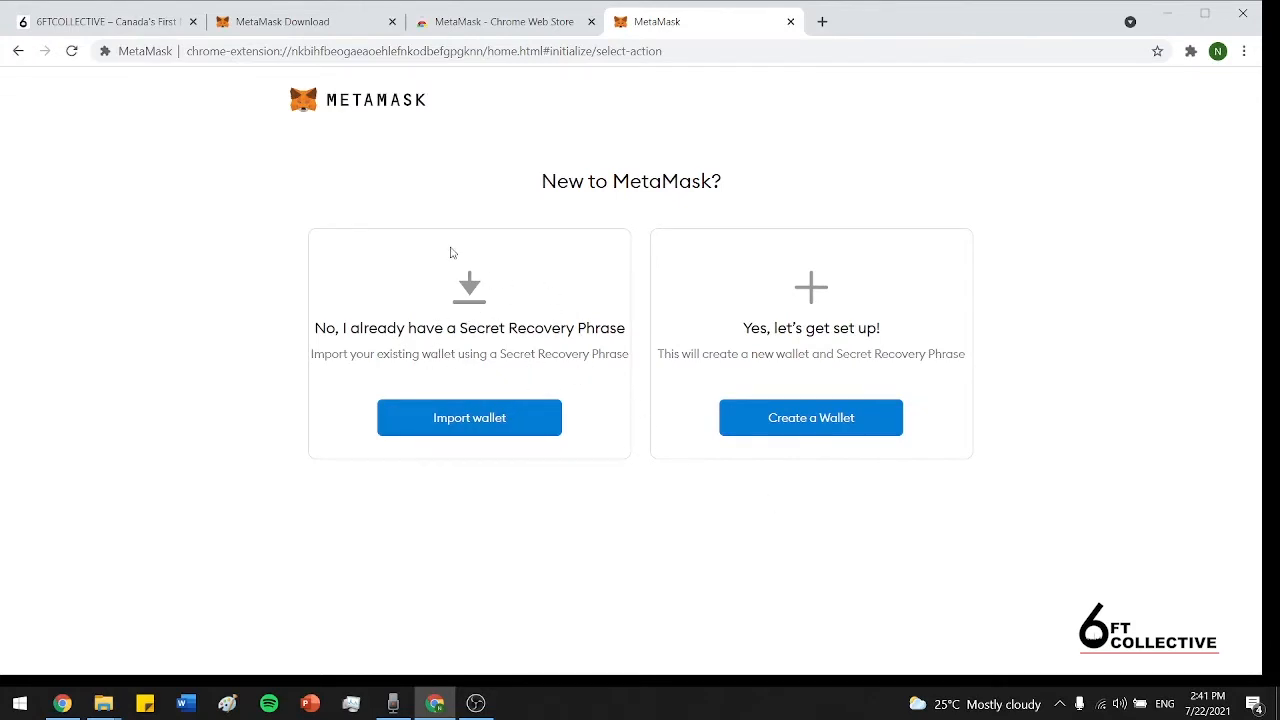
pyautogui.click(789, 425)
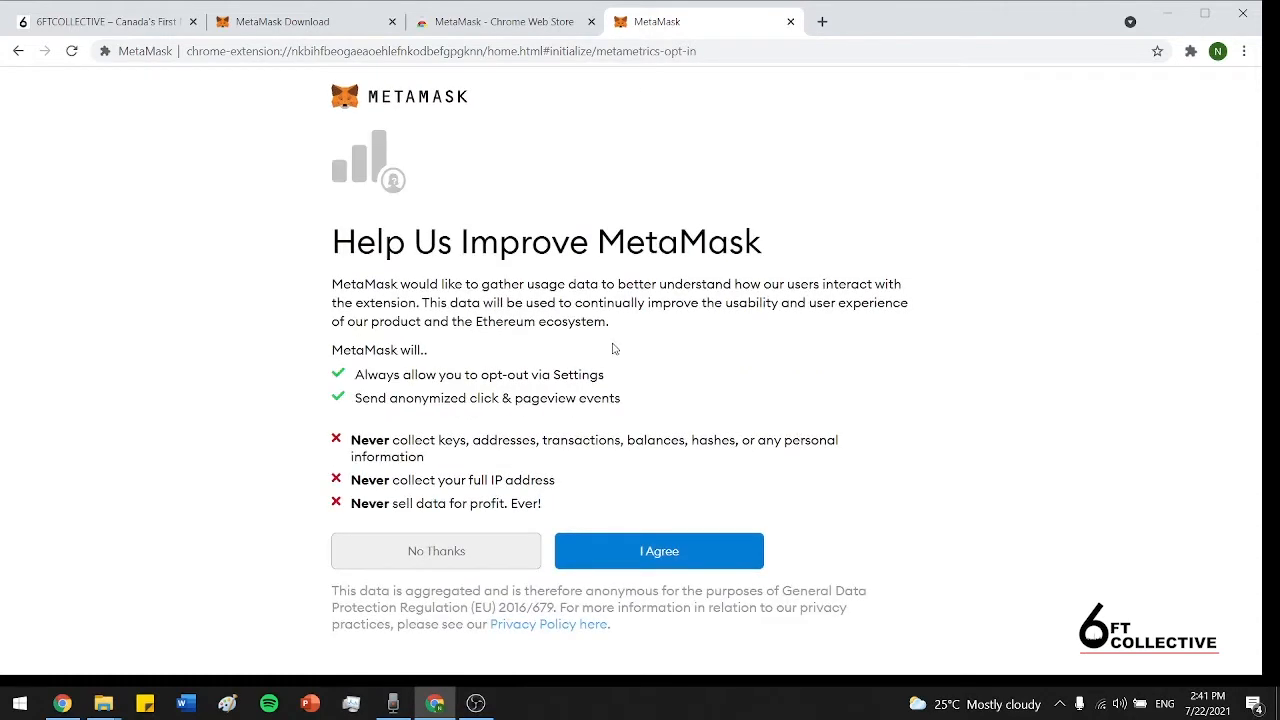
pyautogui.click(416, 556)
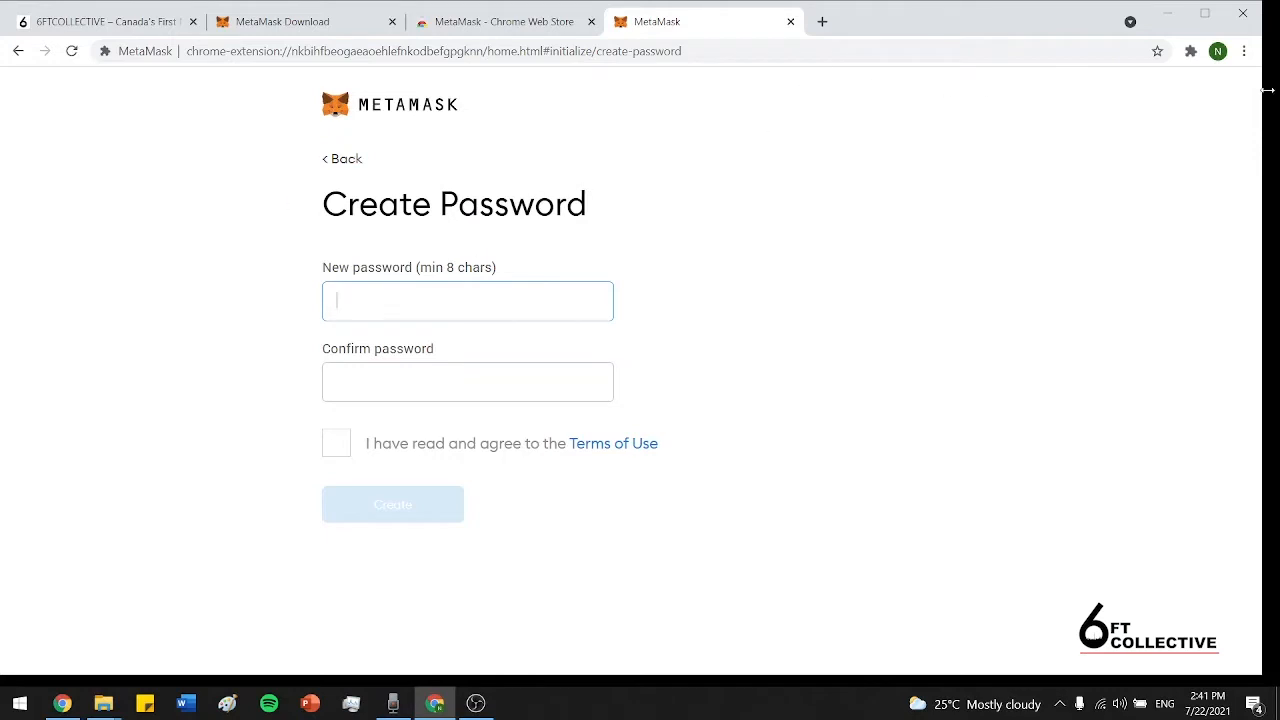
# Enter and confirm the wallet password, accept the Terms of Use and create the wallet
pyautogui.click(1220, 55)
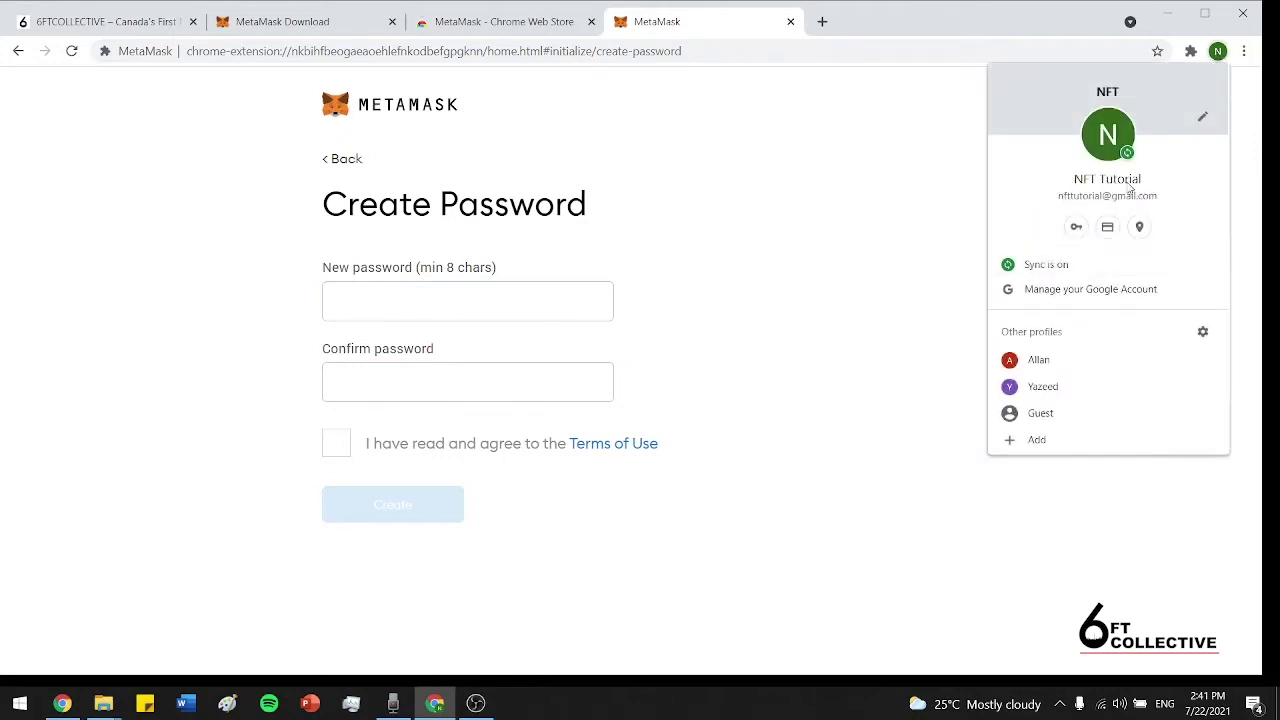
pyautogui.click(830, 224)
pyautogui.click(537, 303)
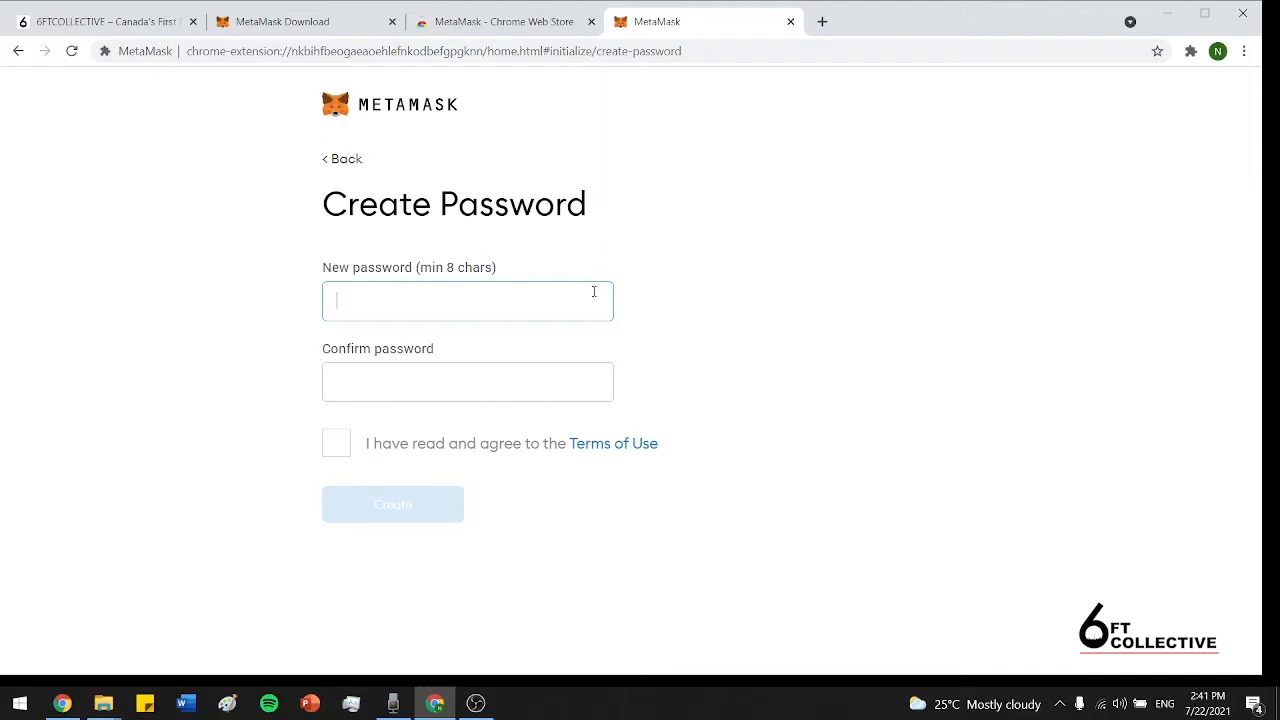
pyautogui.write('aaaaa')
pyautogui.press('Tab')
pyautogui.write('aaa')
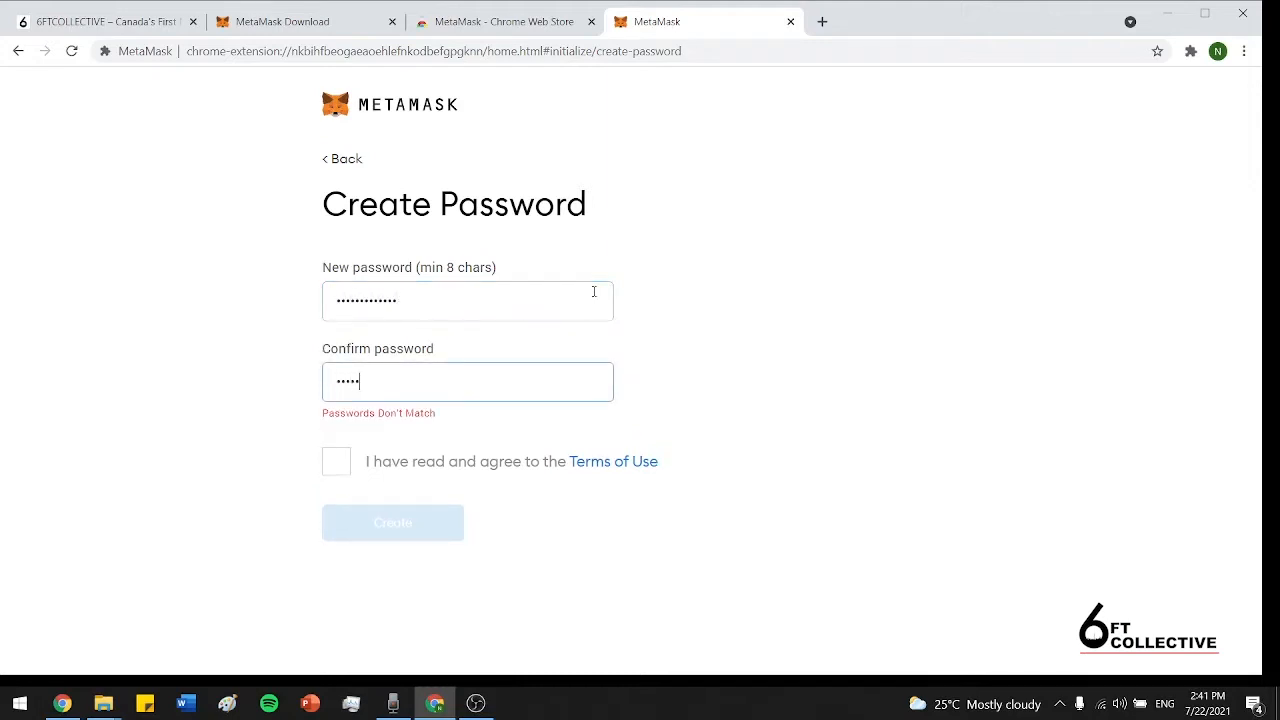
pyautogui.write('aa')
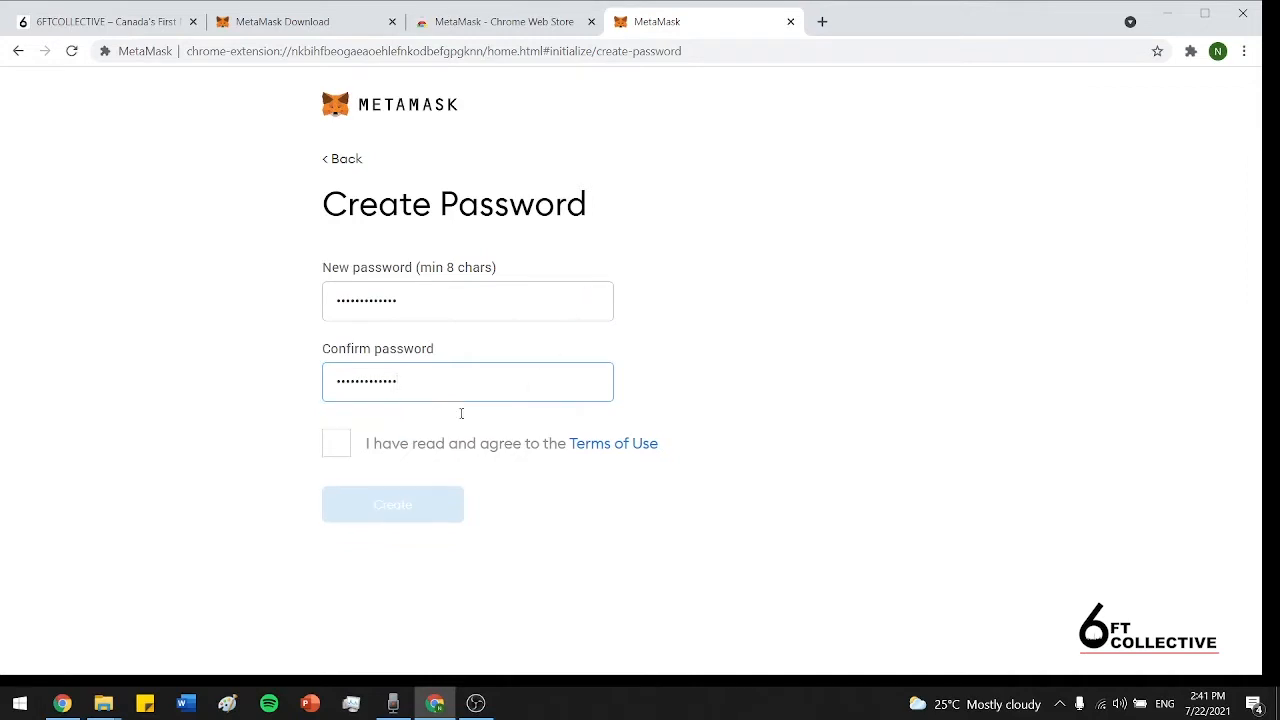
pyautogui.click(335, 443)
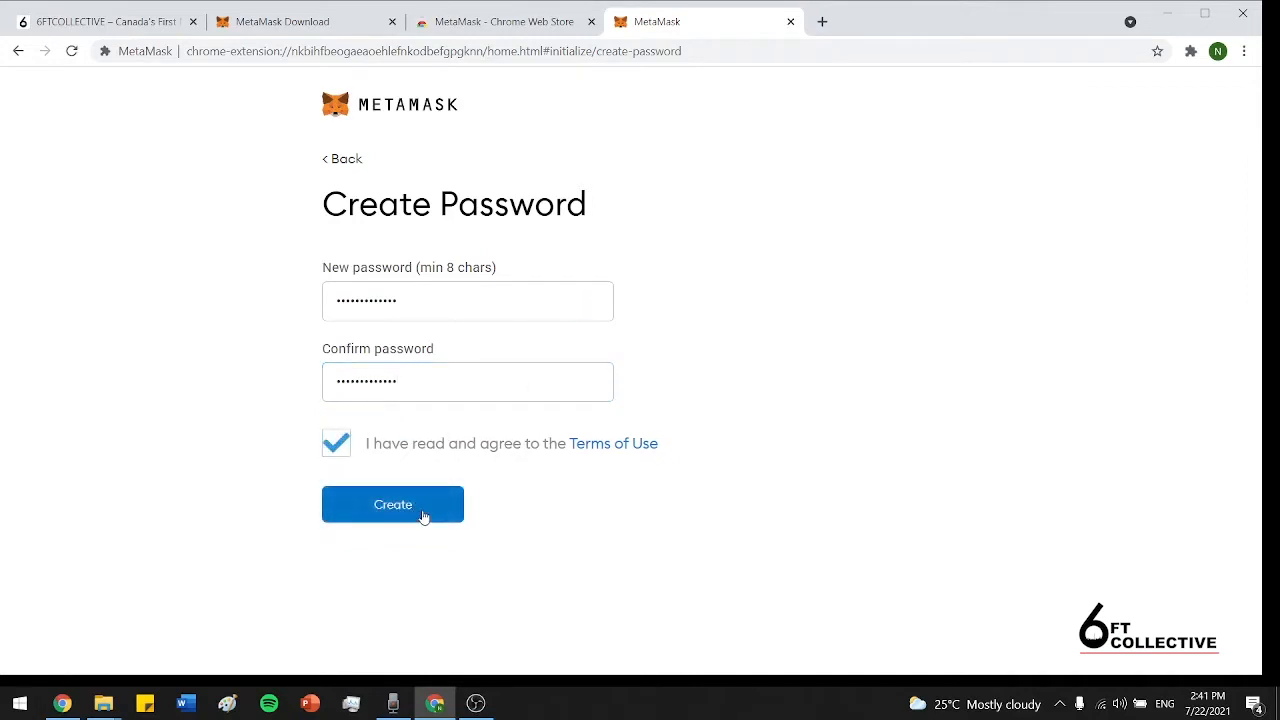
pyautogui.click(423, 516)
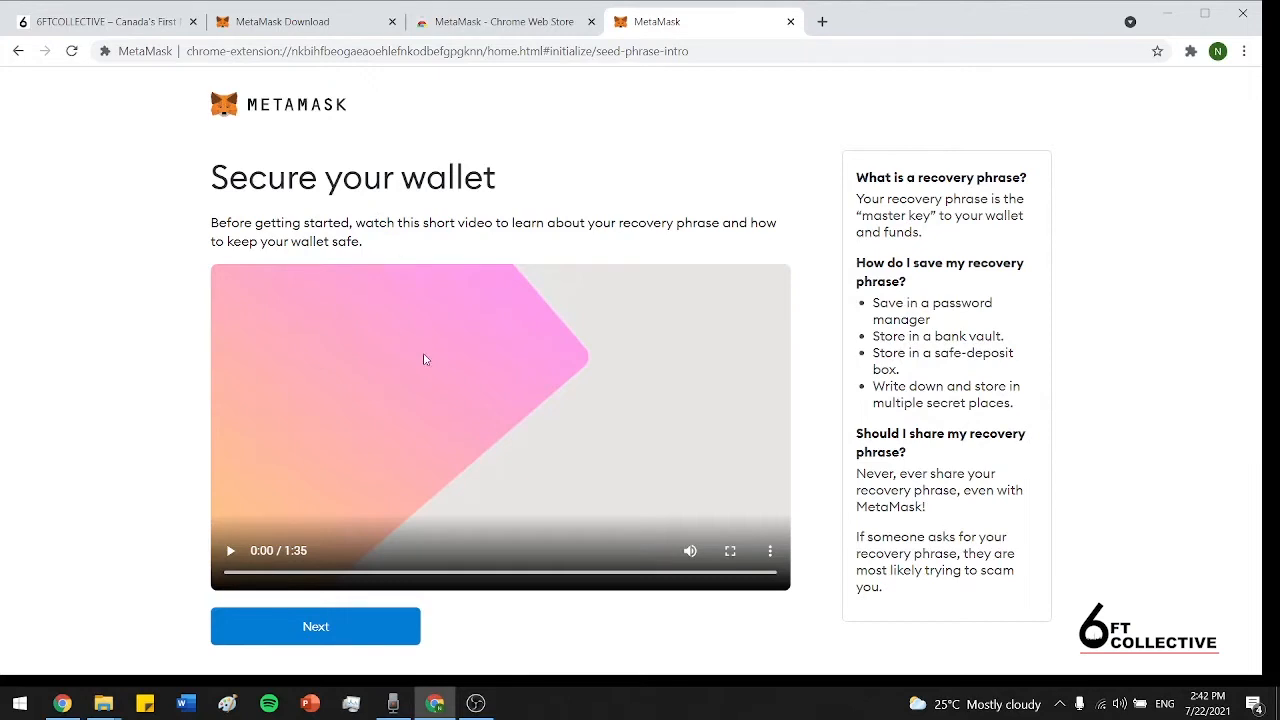
# Watch the explainer, reveal and select the Secret Backup Phrase, then choose Remind me later
pyautogui.click(480, 432)
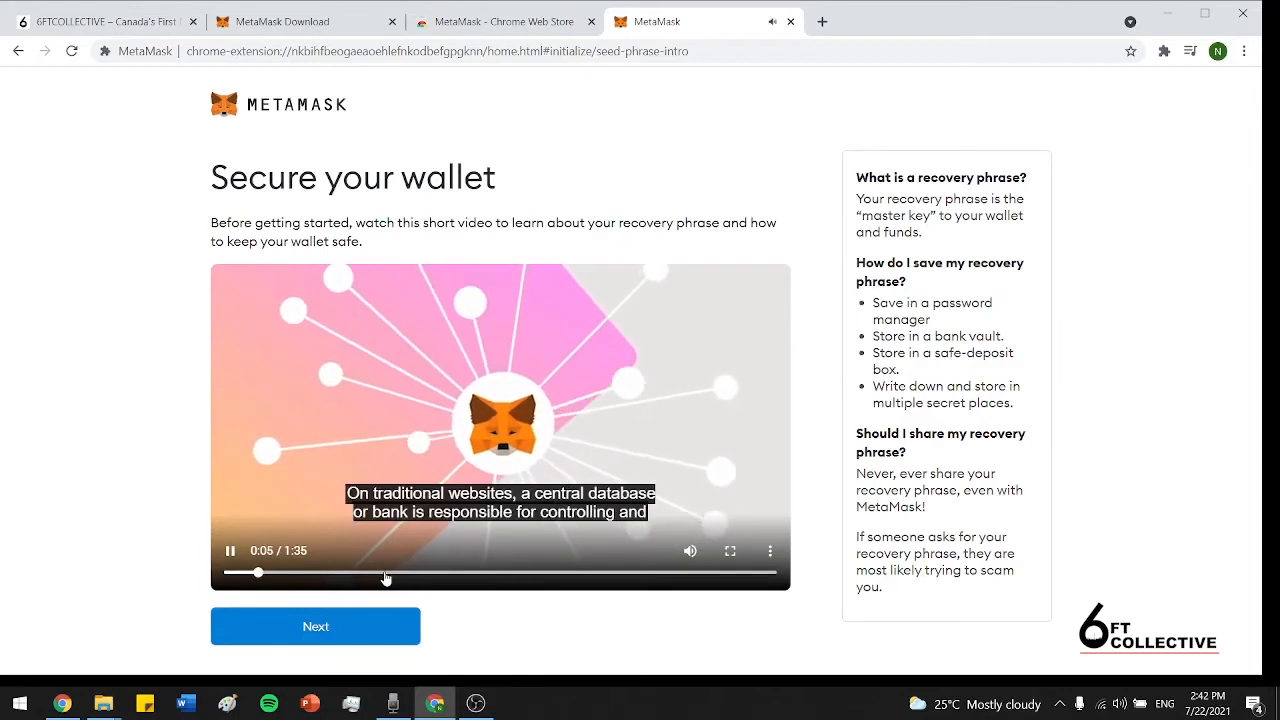
pyautogui.click(364, 628)
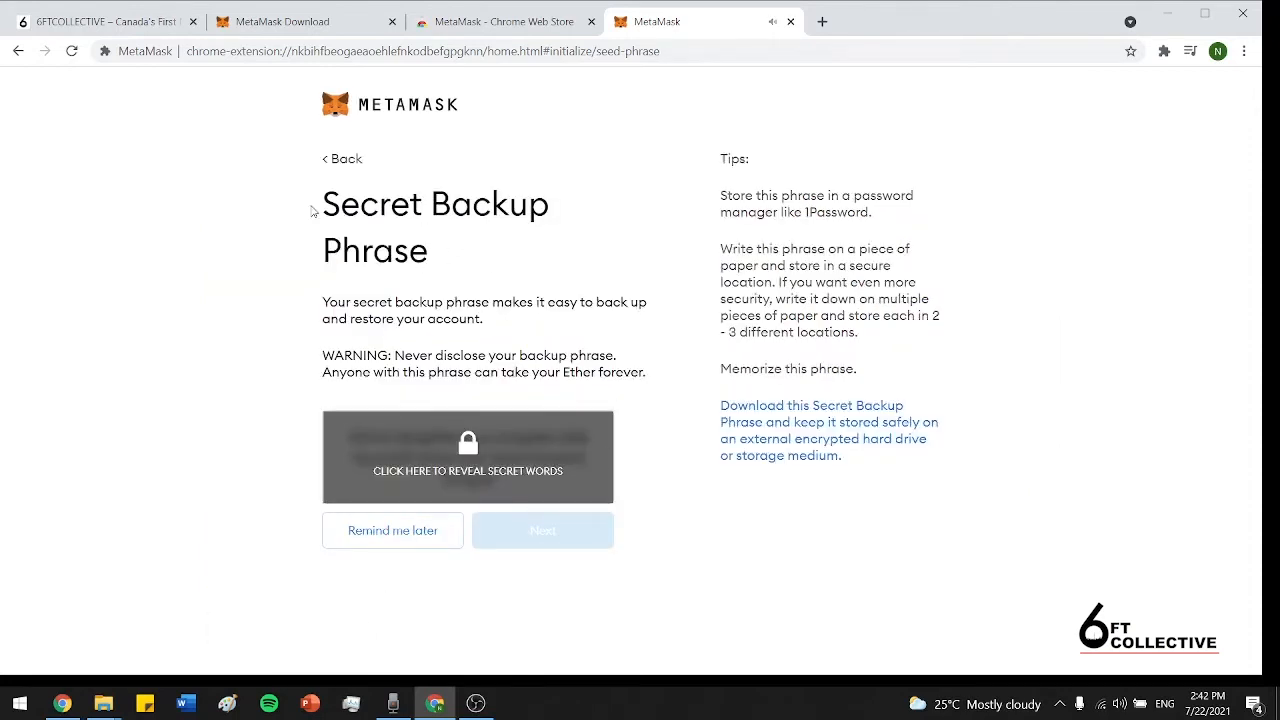
pyautogui.moveTo(311, 210); pyautogui.dragTo(430, 250)
pyautogui.click(533, 256)
pyautogui.click(520, 455)
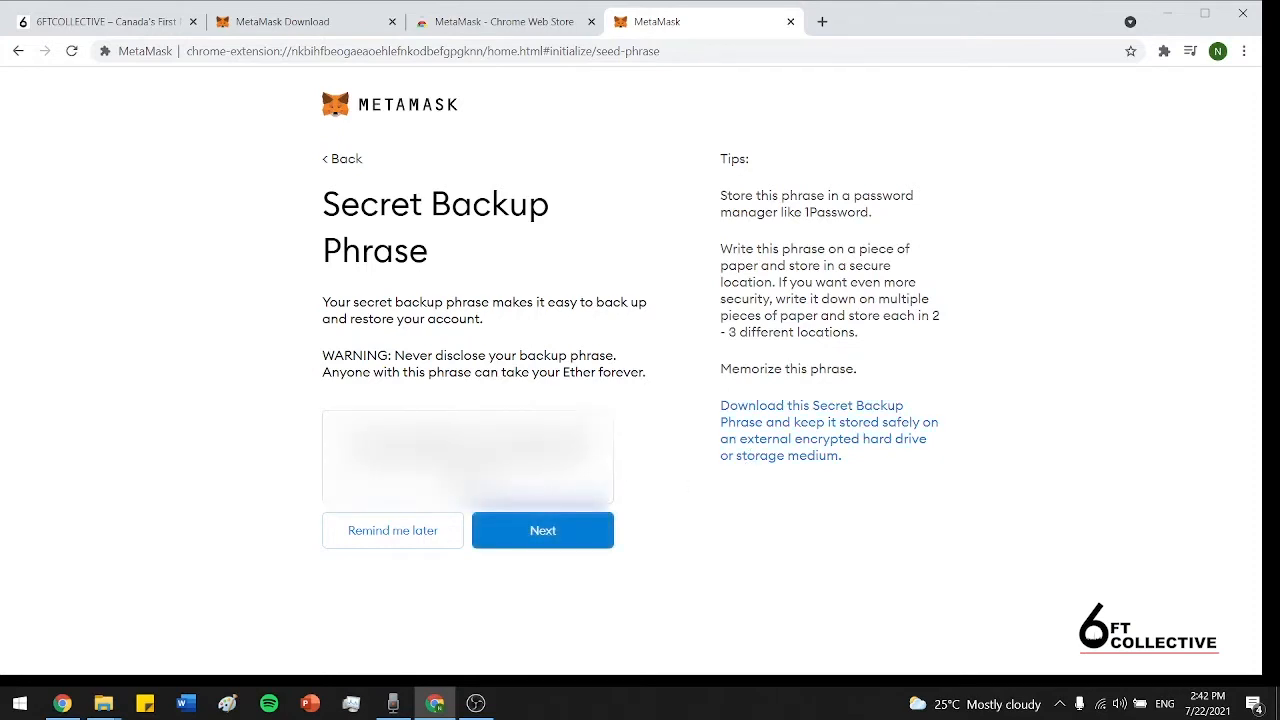
pyautogui.moveTo(596, 490); pyautogui.dragTo(340, 420)
pyautogui.click(449, 535)
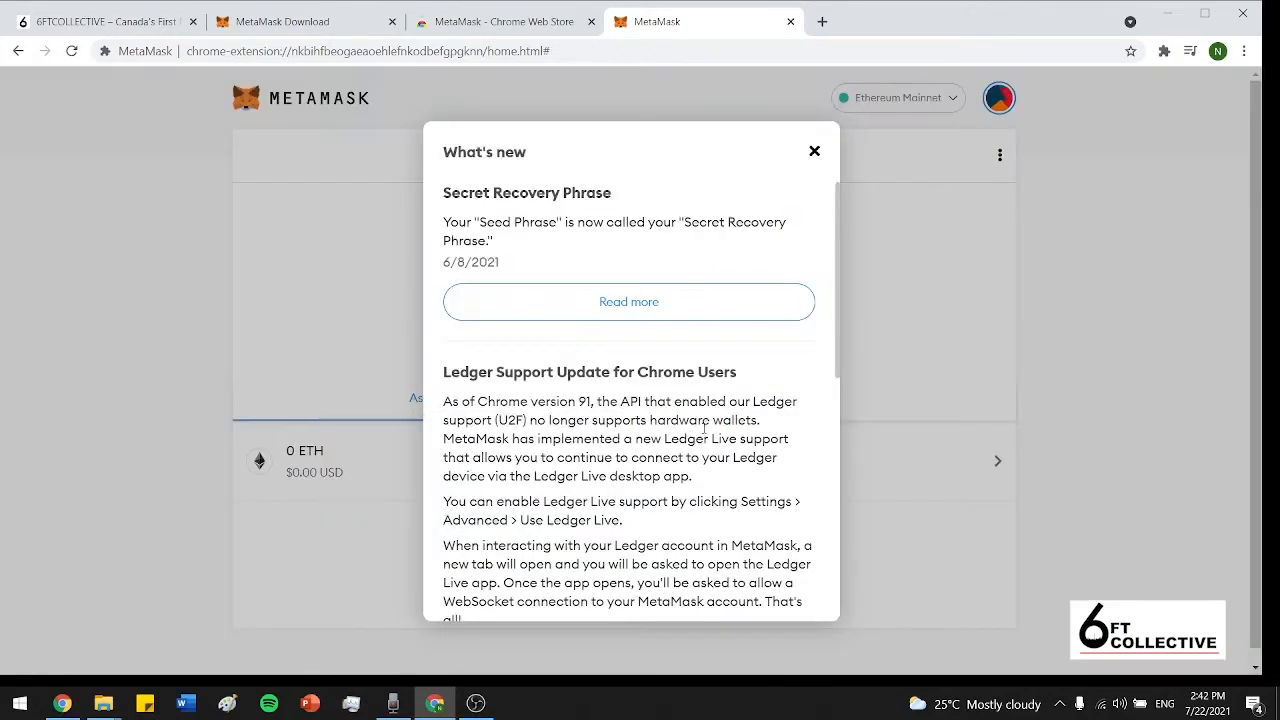
# Dismiss What's new to show Account 1 at 0 ETH, then start a new tab and the Extensions menu
pyautogui.click(815, 152)
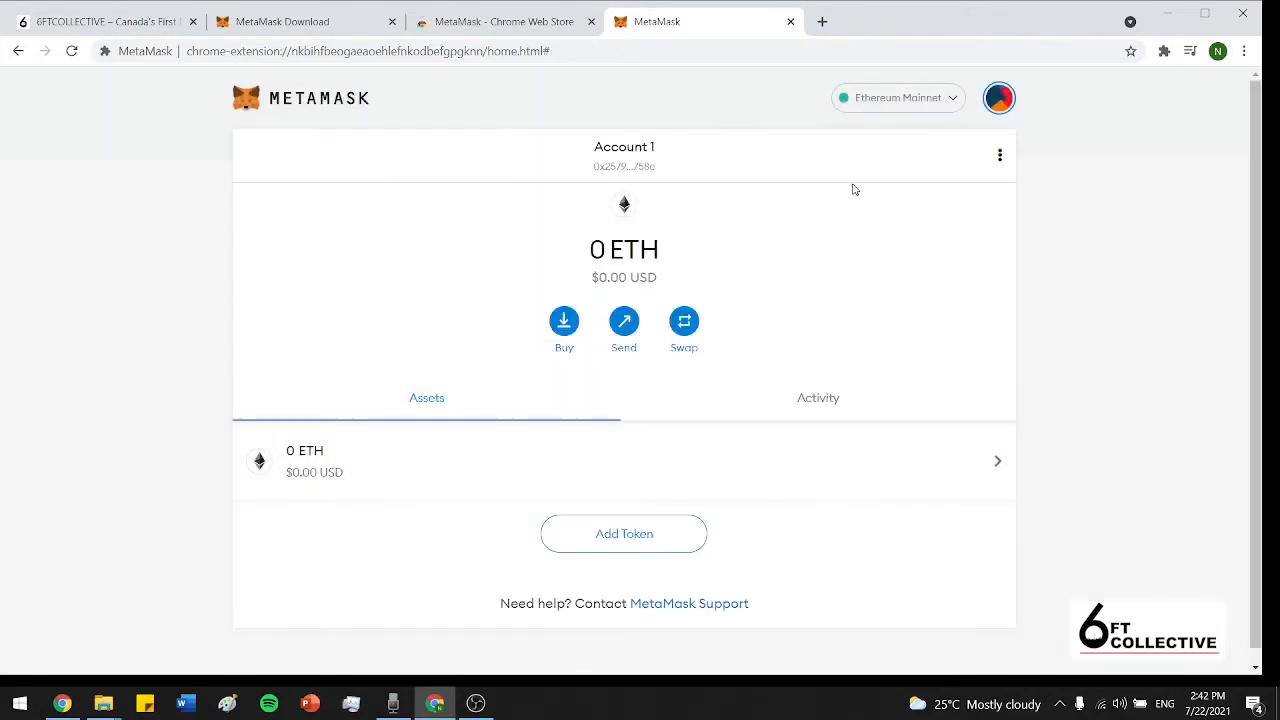
pyautogui.moveTo(669, 254); pyautogui.dragTo(608, 250)
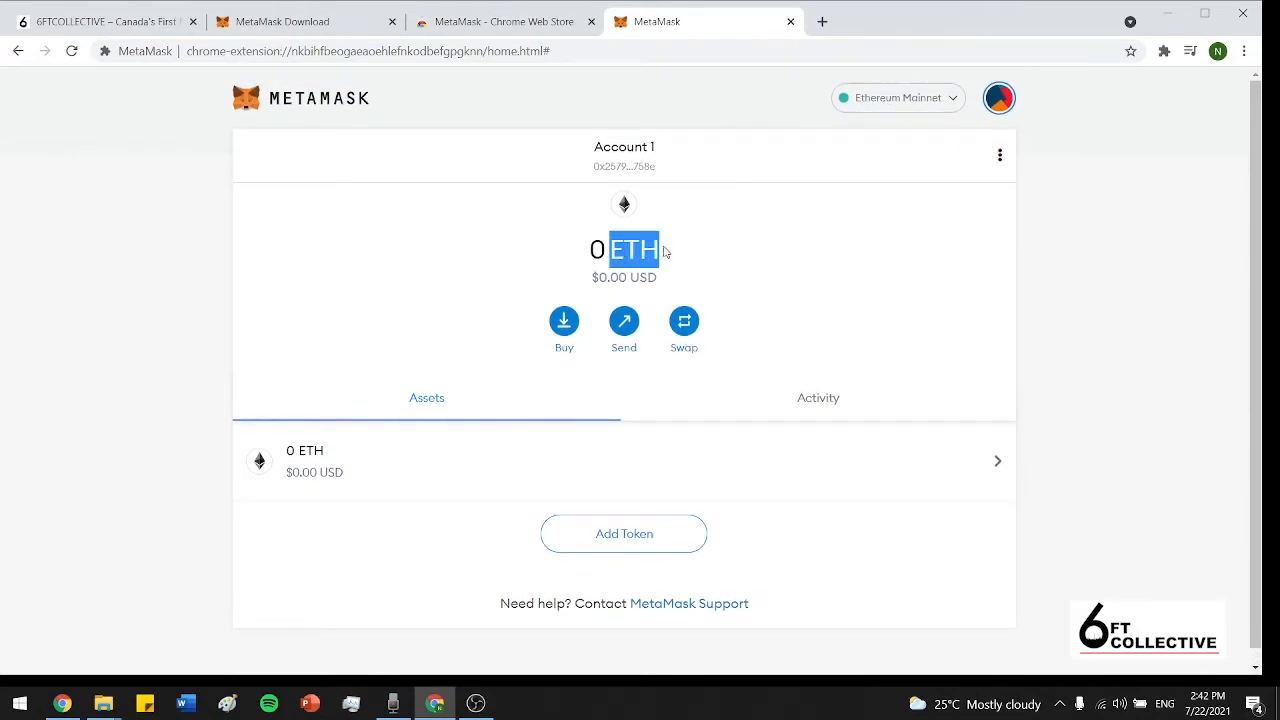
pyautogui.click(667, 253)
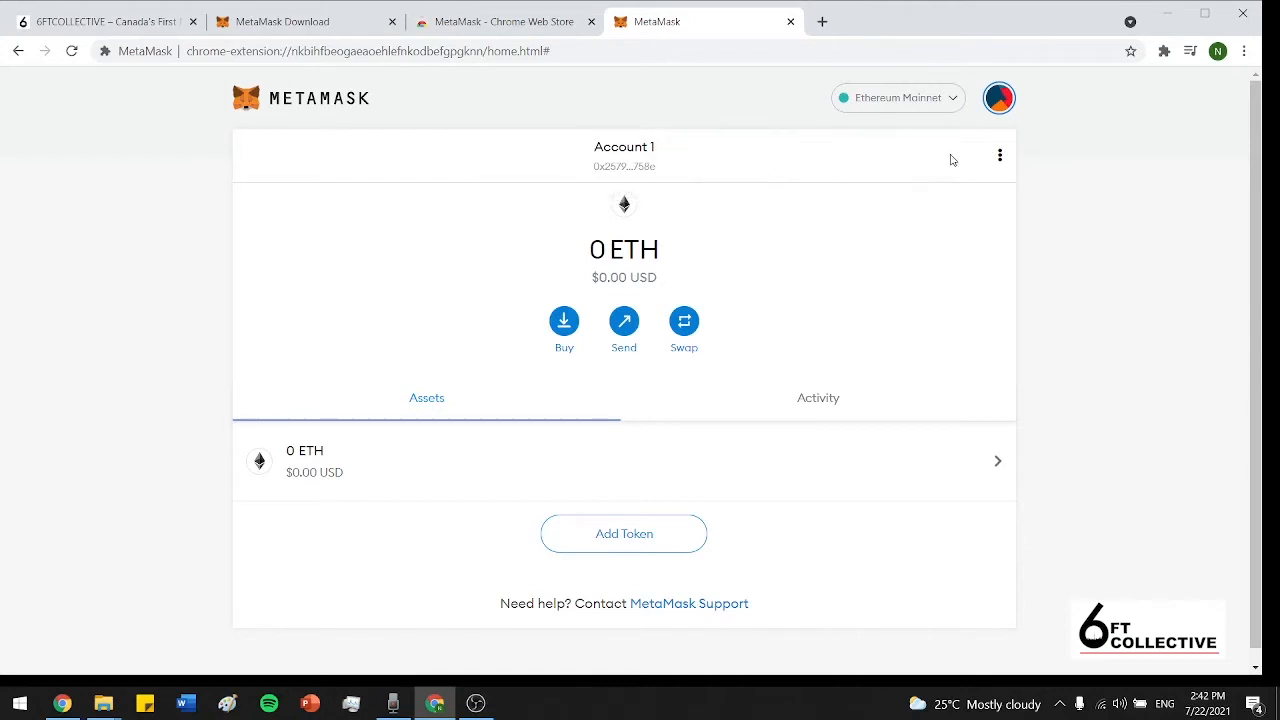
pyautogui.click(822, 21)
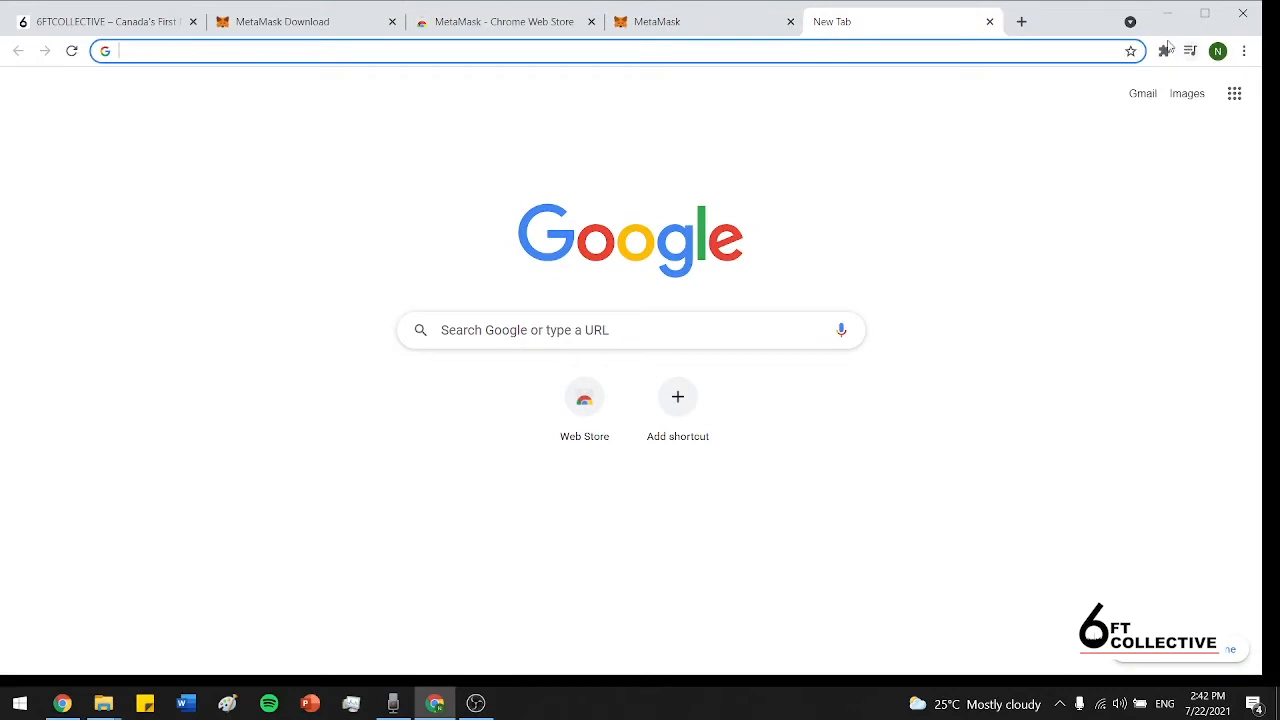
pyautogui.click(1165, 50)
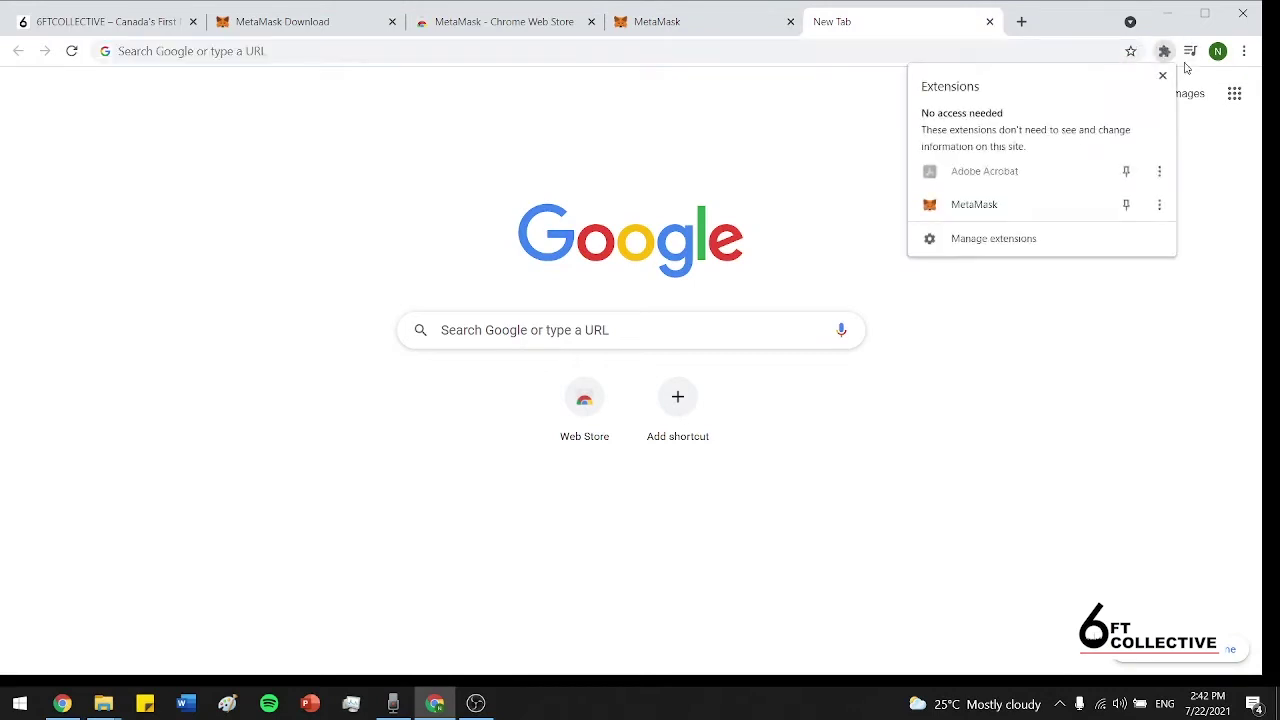
# Copy the Account 1 address from the MetaMask popup and verify it by pasting in a throwaway tab
pyautogui.click(996, 206)
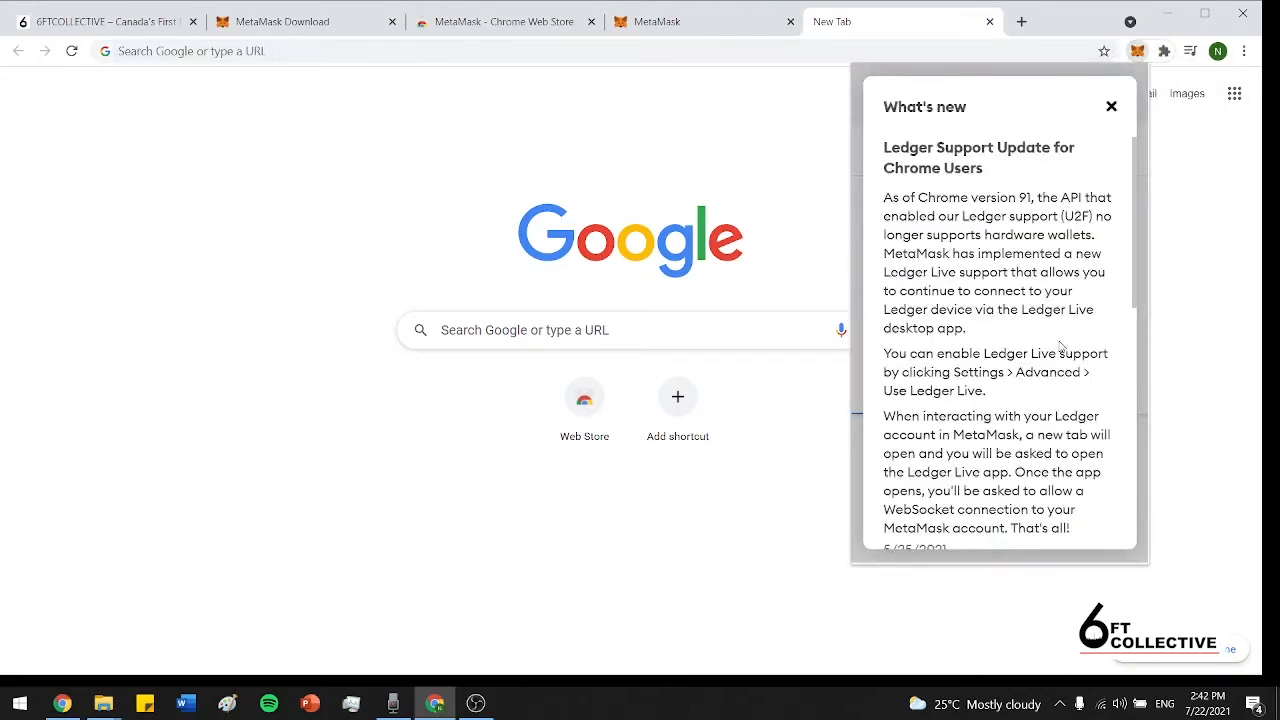
pyautogui.click(1111, 105)
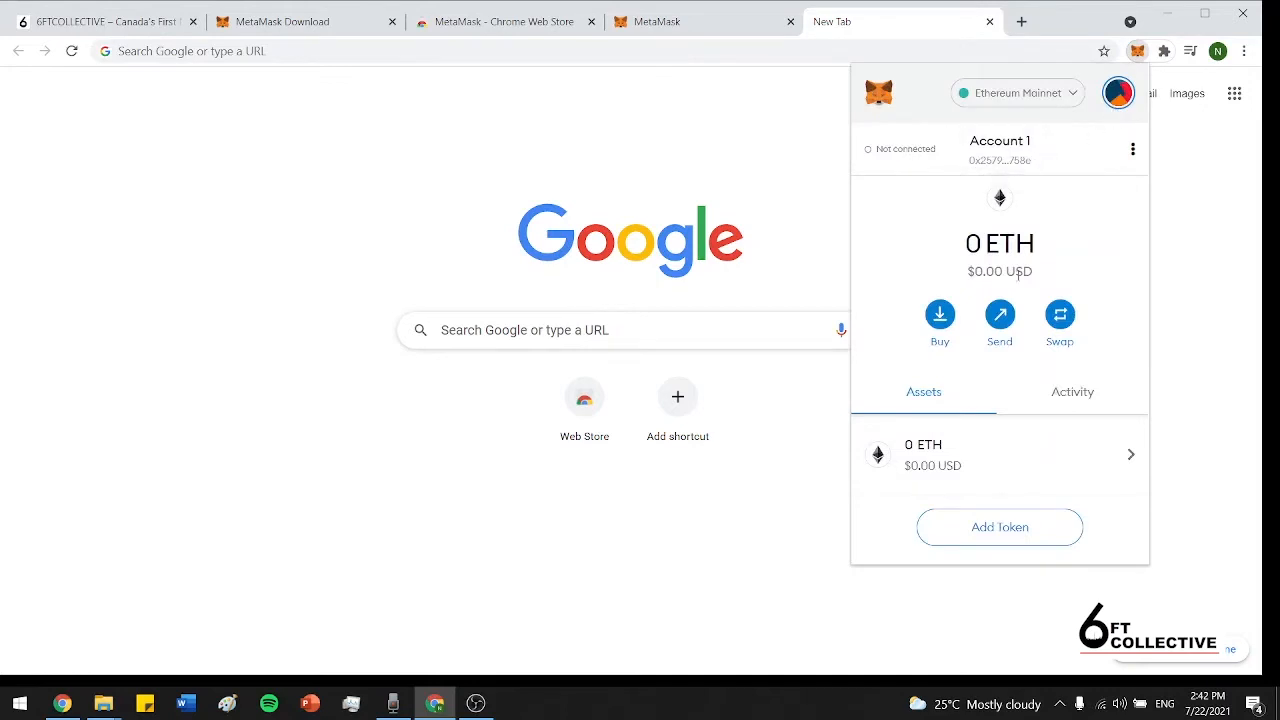
pyautogui.scroll(-1, 1114, 115)
pyautogui.scroll(1, 1018, 160)
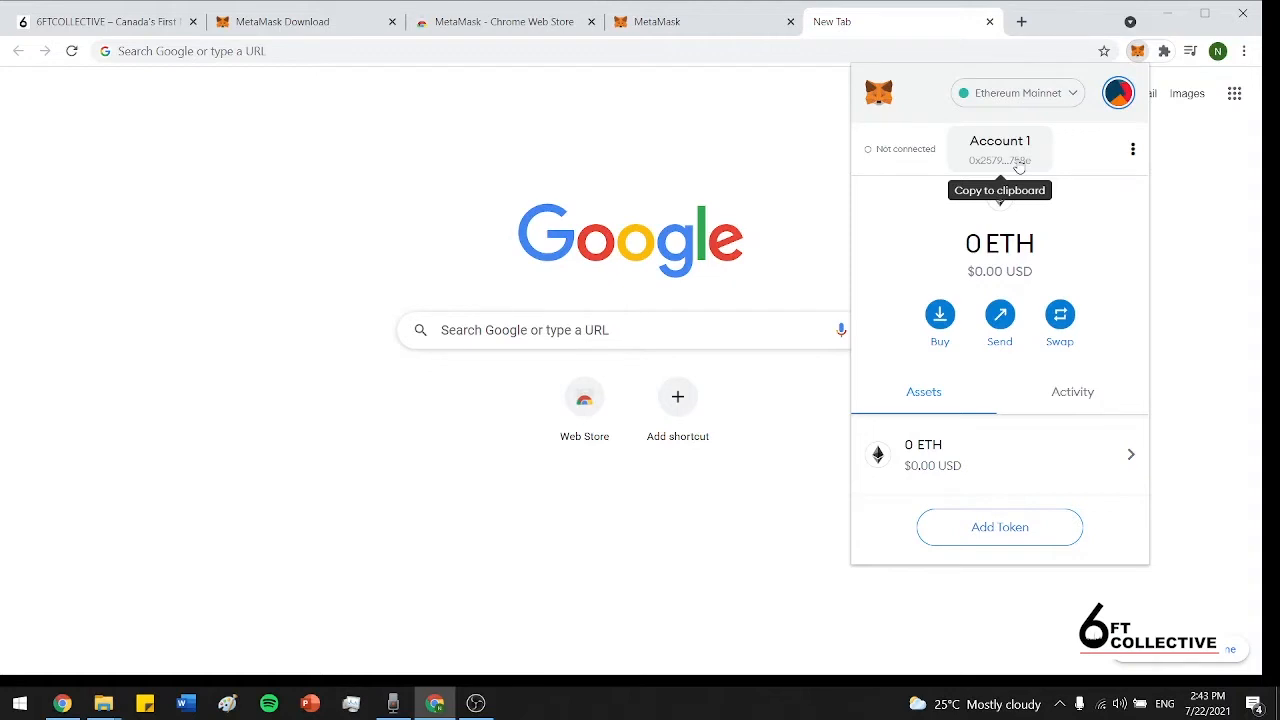
pyautogui.click(1018, 160)
pyautogui.click(1021, 21)
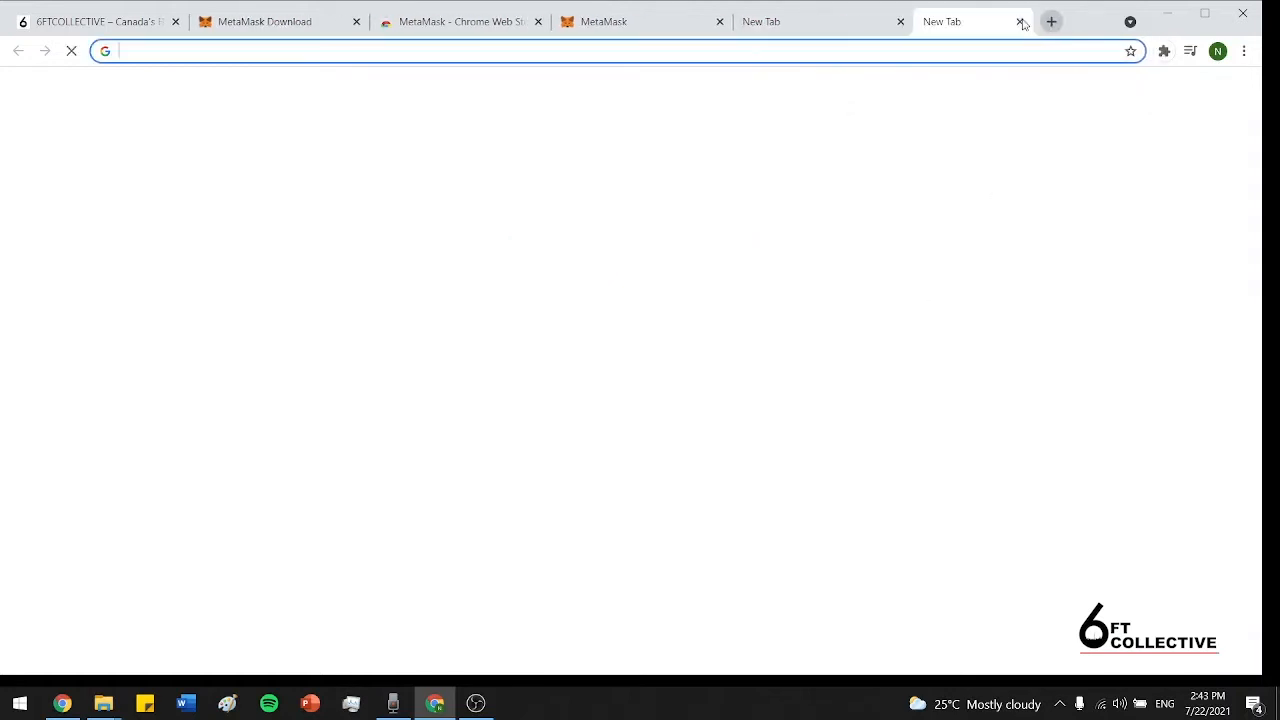
pyautogui.hotkey('ctrl', 'v')
pyautogui.hotkey('ctrl', 'w')
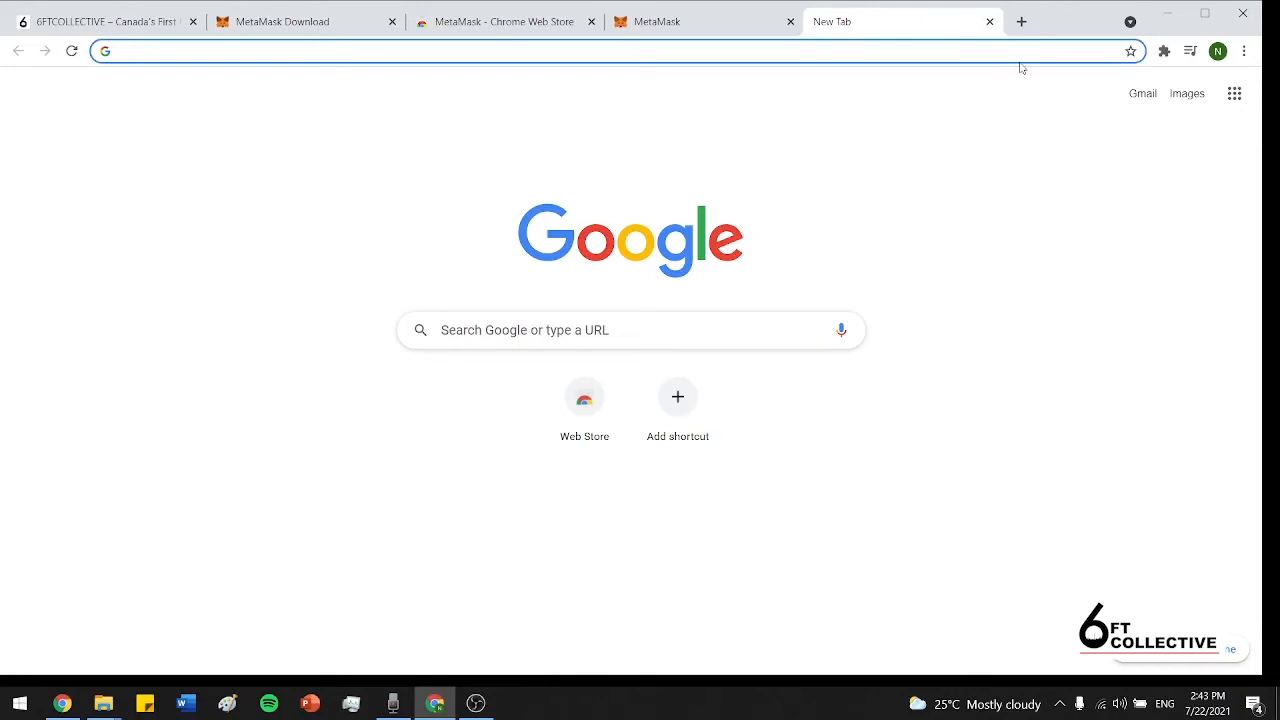
# Reopen the MetaMask popup and use Expand view to show the wallet as a full page
pyautogui.click(1163, 51)
pyautogui.click(979, 212)
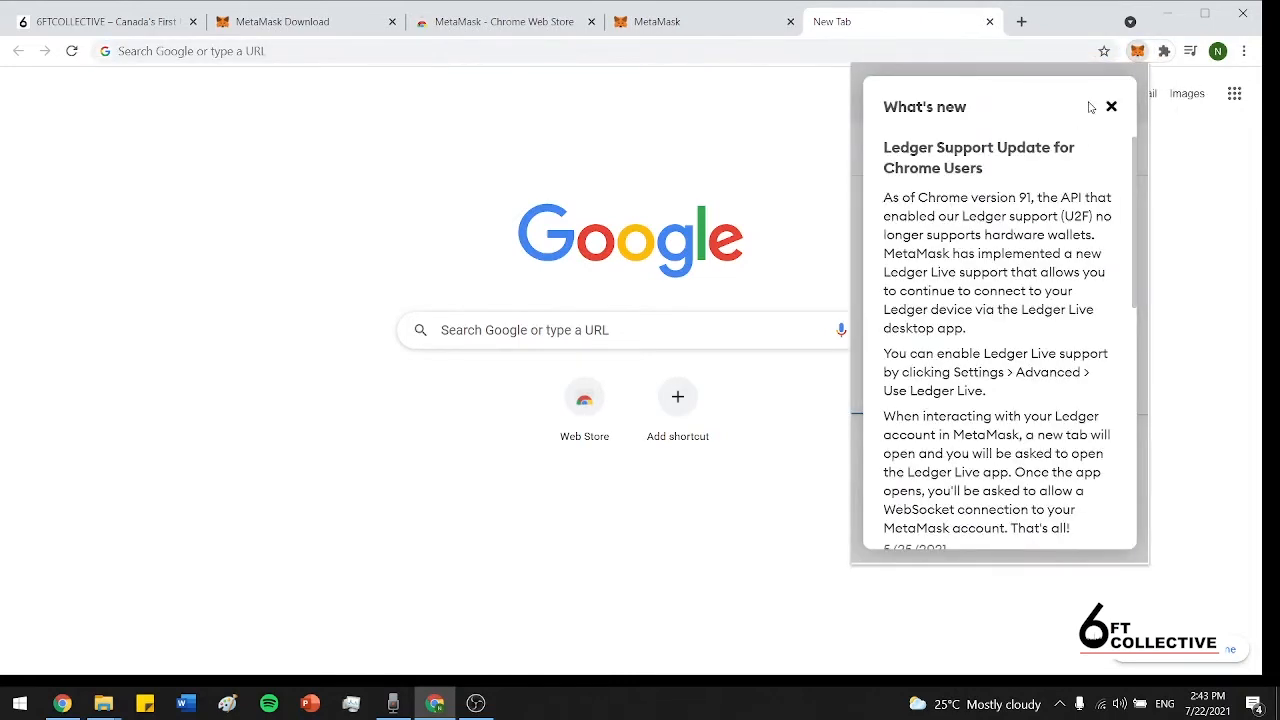
pyautogui.click(1110, 107)
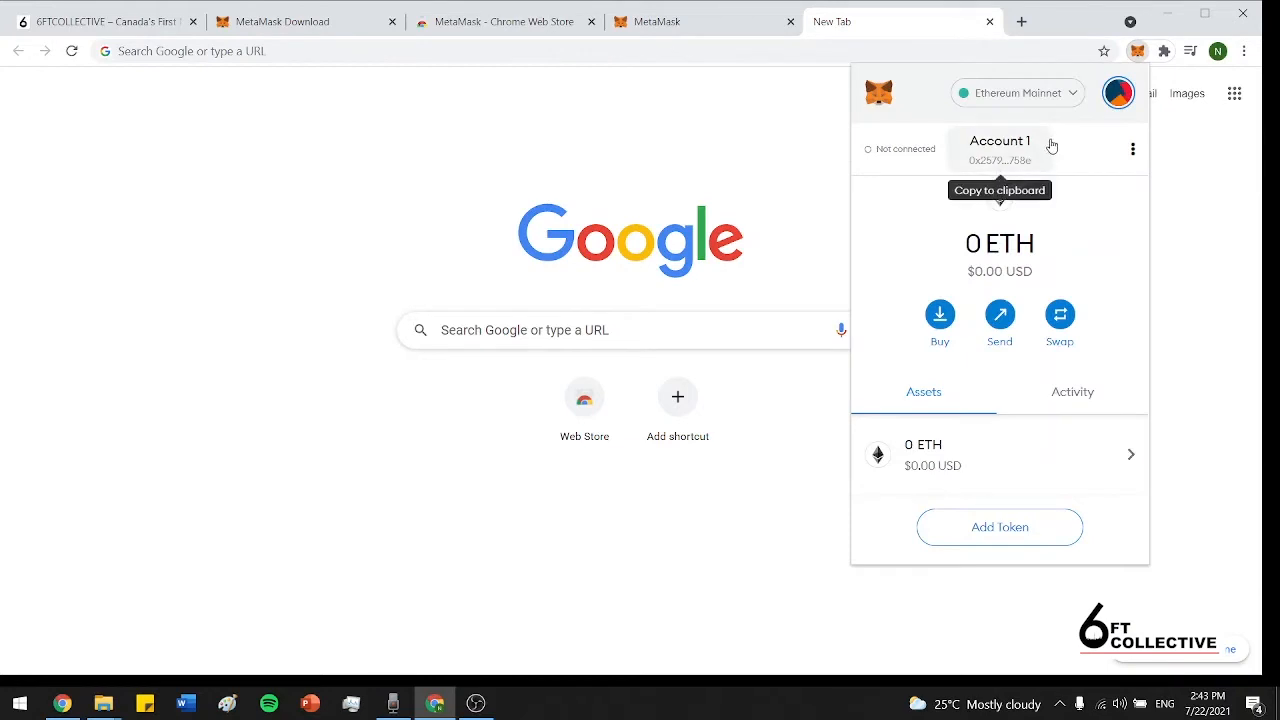
pyautogui.click(1133, 149)
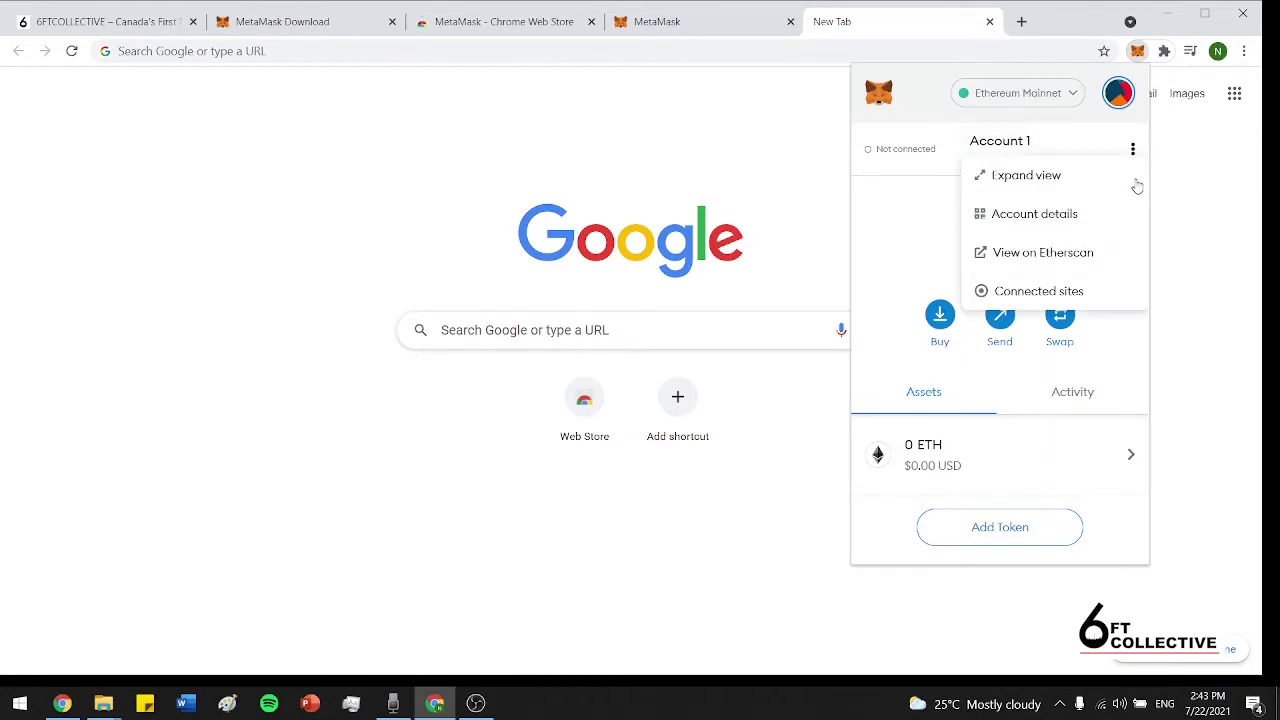
pyautogui.click(1066, 177)
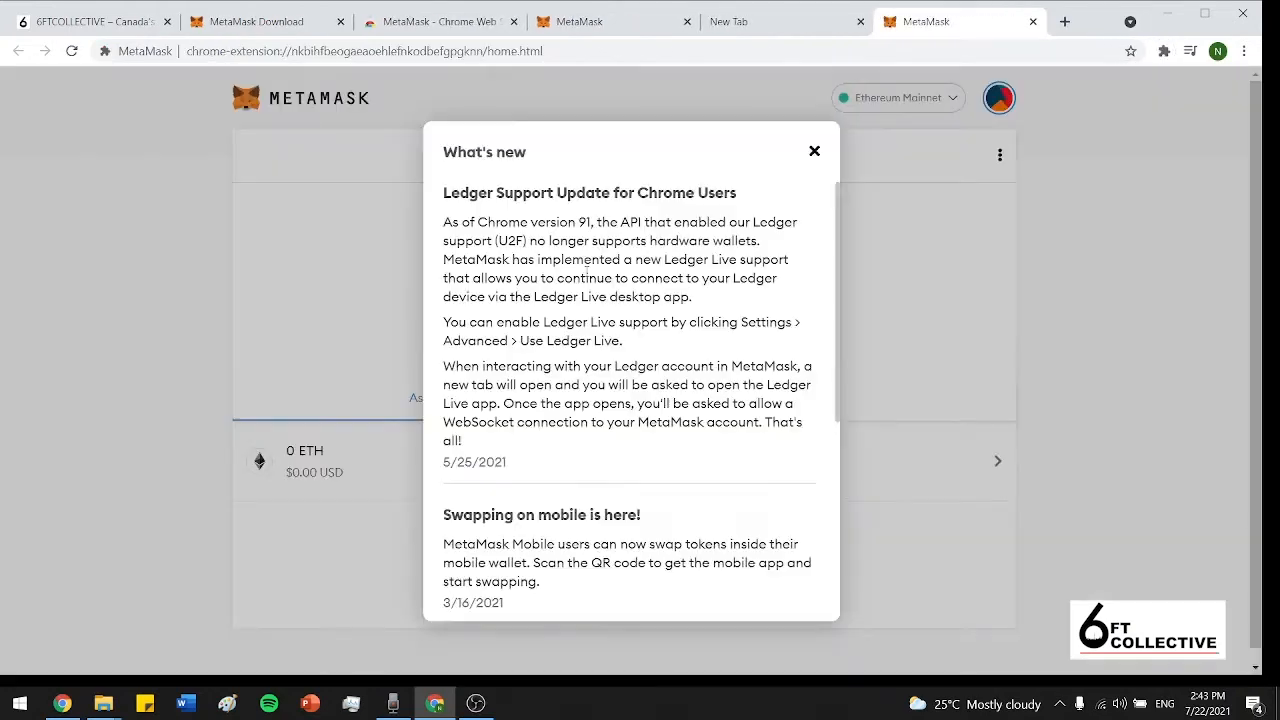
# Dismiss the What's new notice so the full-page wallet shows Account 1 with 0 ETH
pyautogui.click(814, 152)
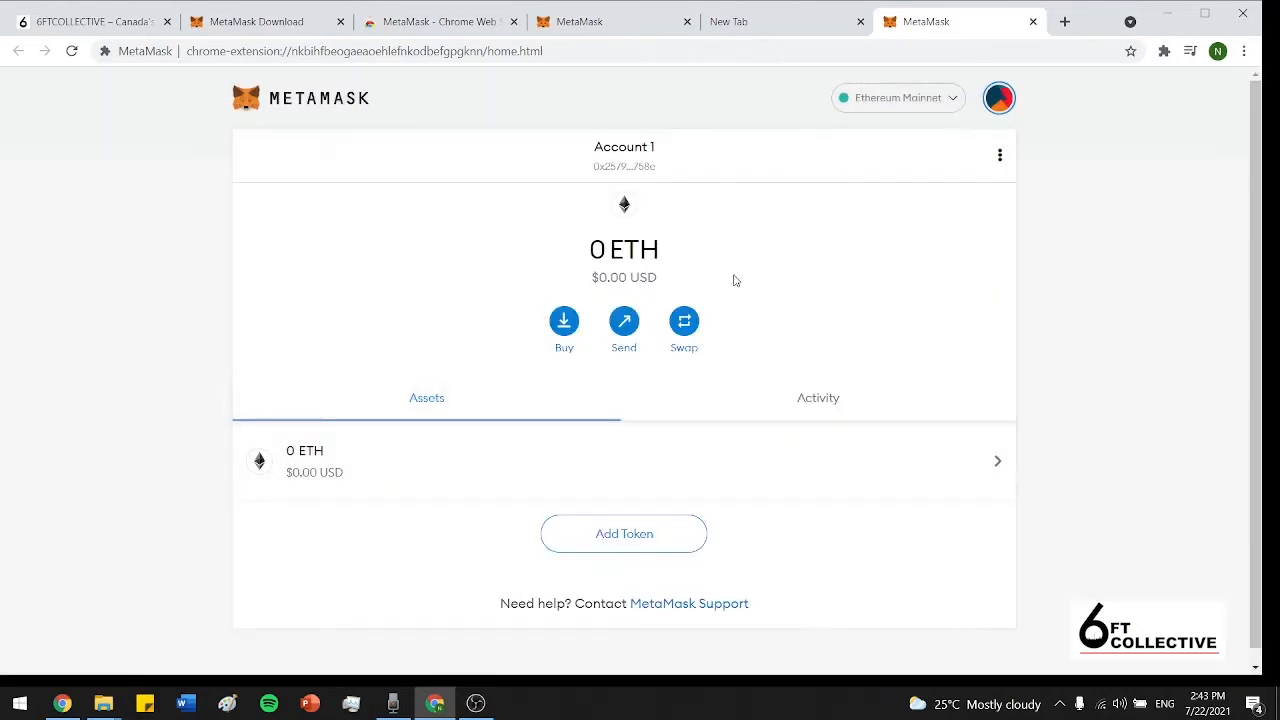
pyautogui.scroll(-1, 680, 320)
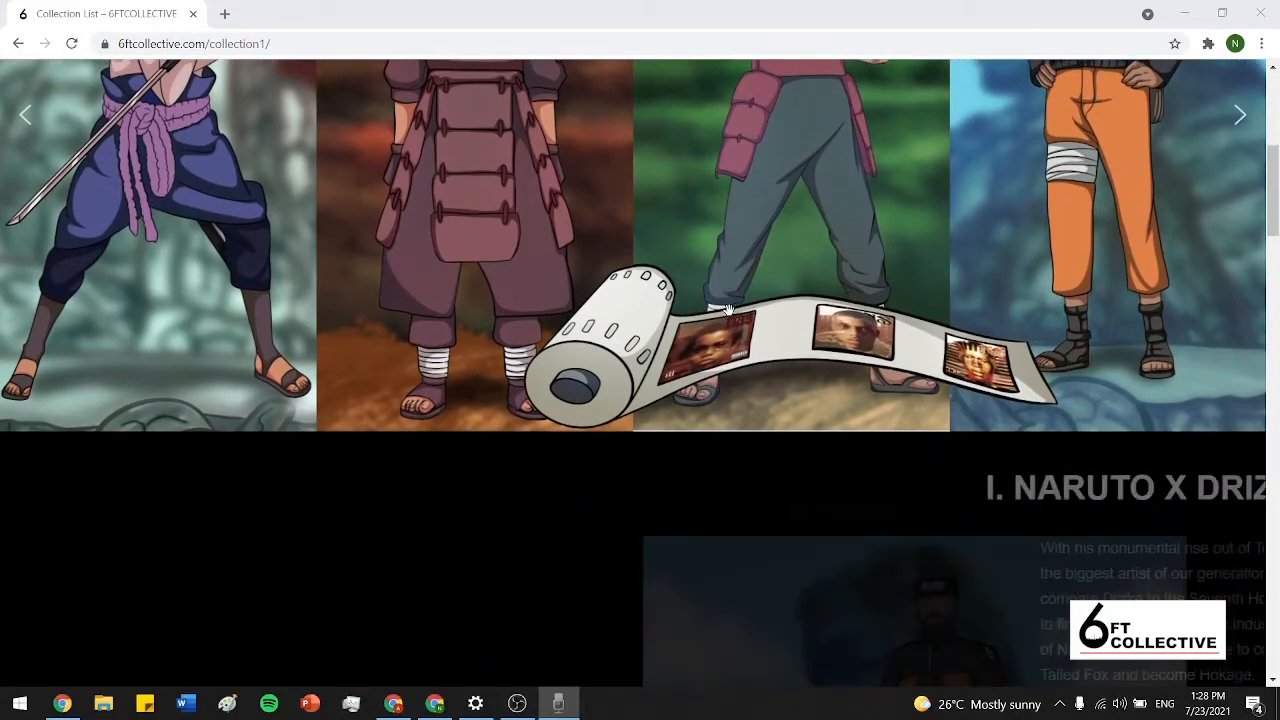
pyautogui.scroll(-1, 728, 310)
pyautogui.scroll(-1, 728, 310)
pyautogui.scroll(-1, 728, 310)
pyautogui.scroll(-1, 728, 310)
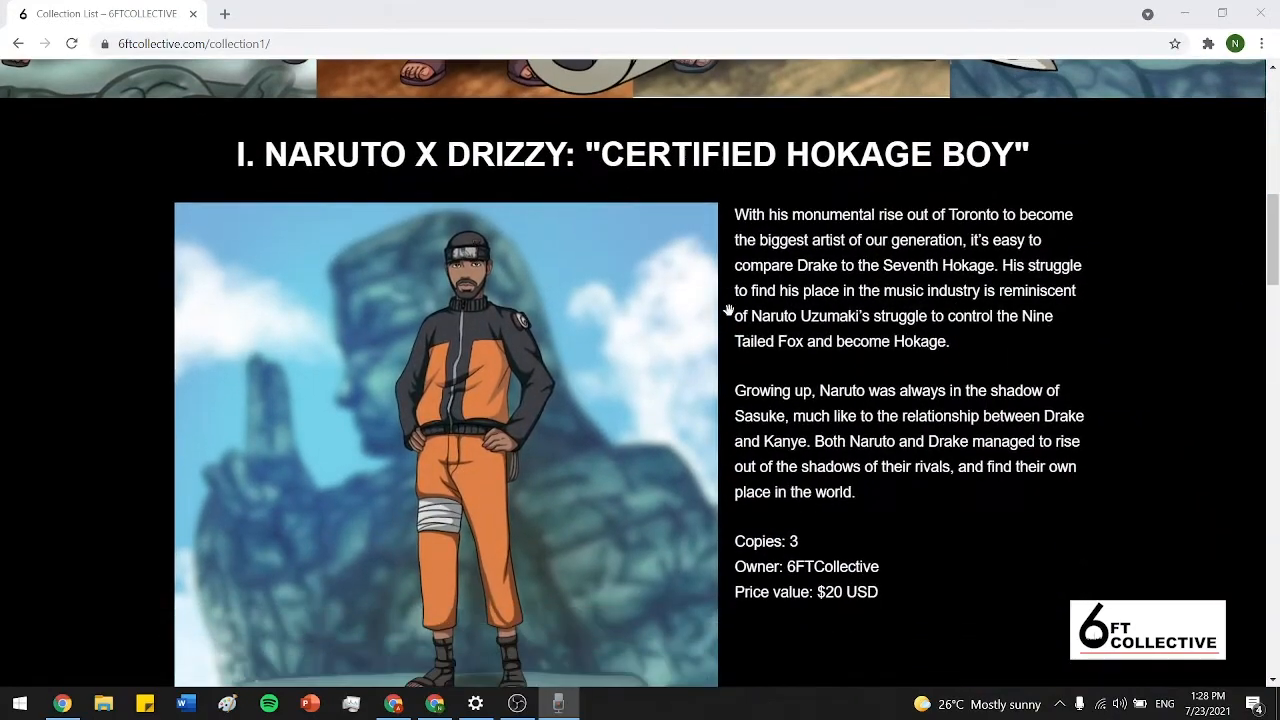
pyautogui.scroll(-2, 731, 316)
pyautogui.scroll(-1, 731, 316)
pyautogui.scroll(-1, 731, 316)
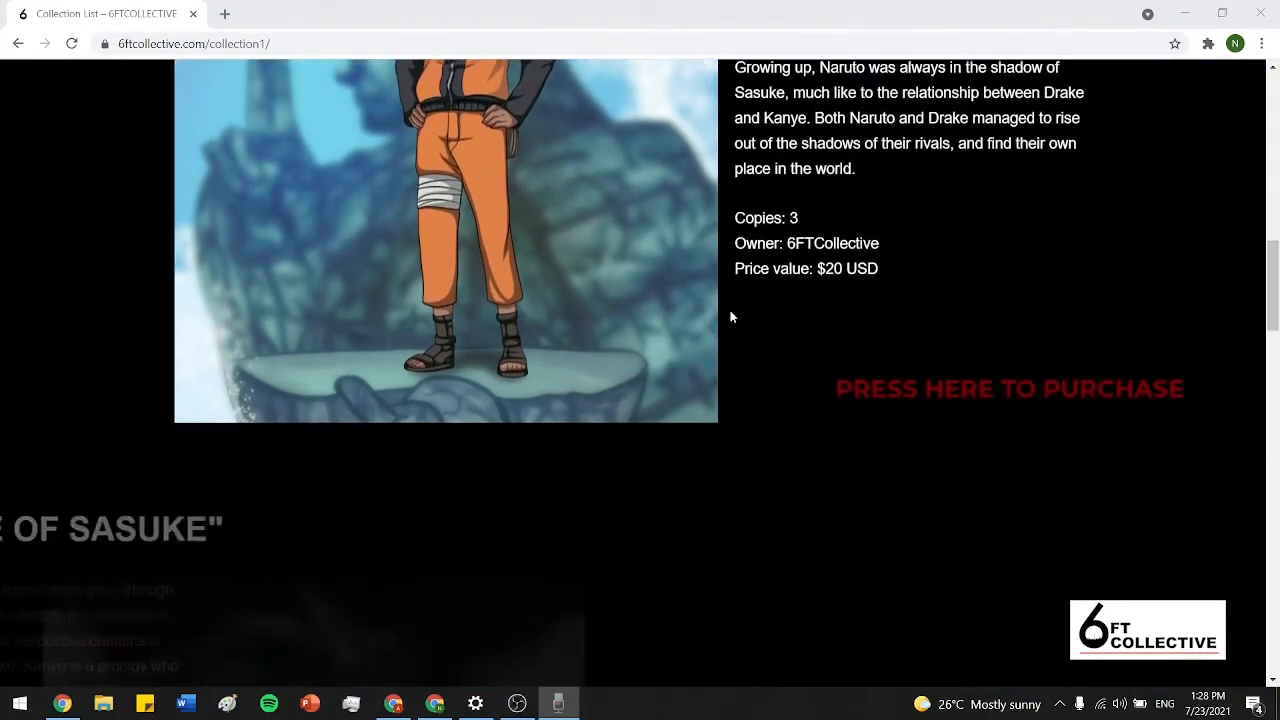
pyautogui.scroll(-2, 731, 317)
pyautogui.scroll(-1, 731, 317)
pyautogui.scroll(-1, 731, 317)
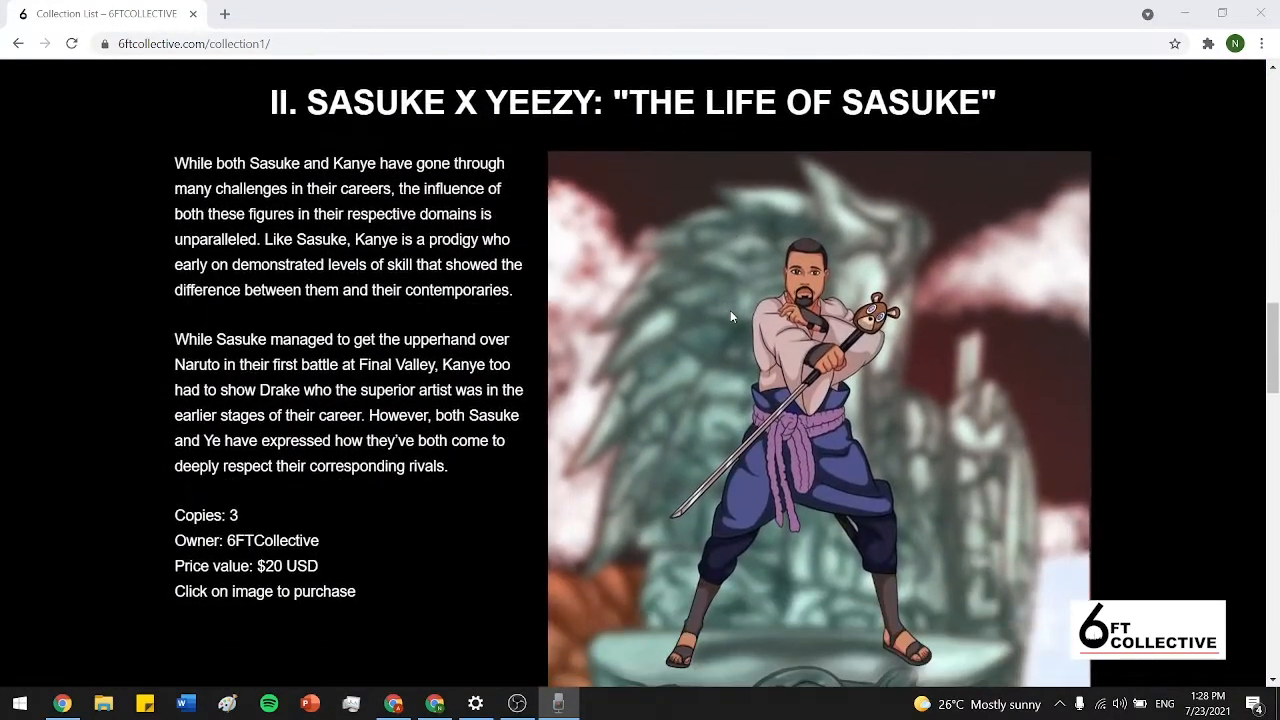
pyautogui.scroll(-1, 731, 317)
pyautogui.scroll(-1, 731, 316)
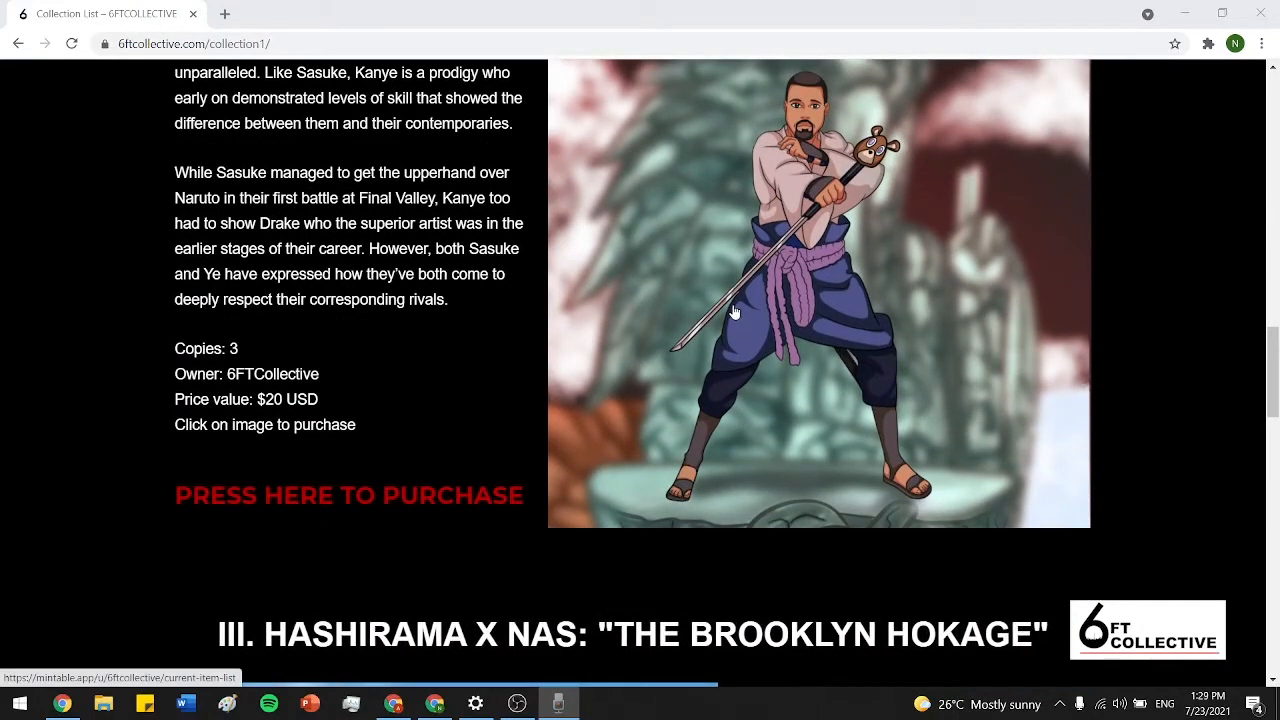
pyautogui.scroll(-3, 733, 312)
pyautogui.scroll(-2, 733, 312)
pyautogui.scroll(-1, 735, 310)
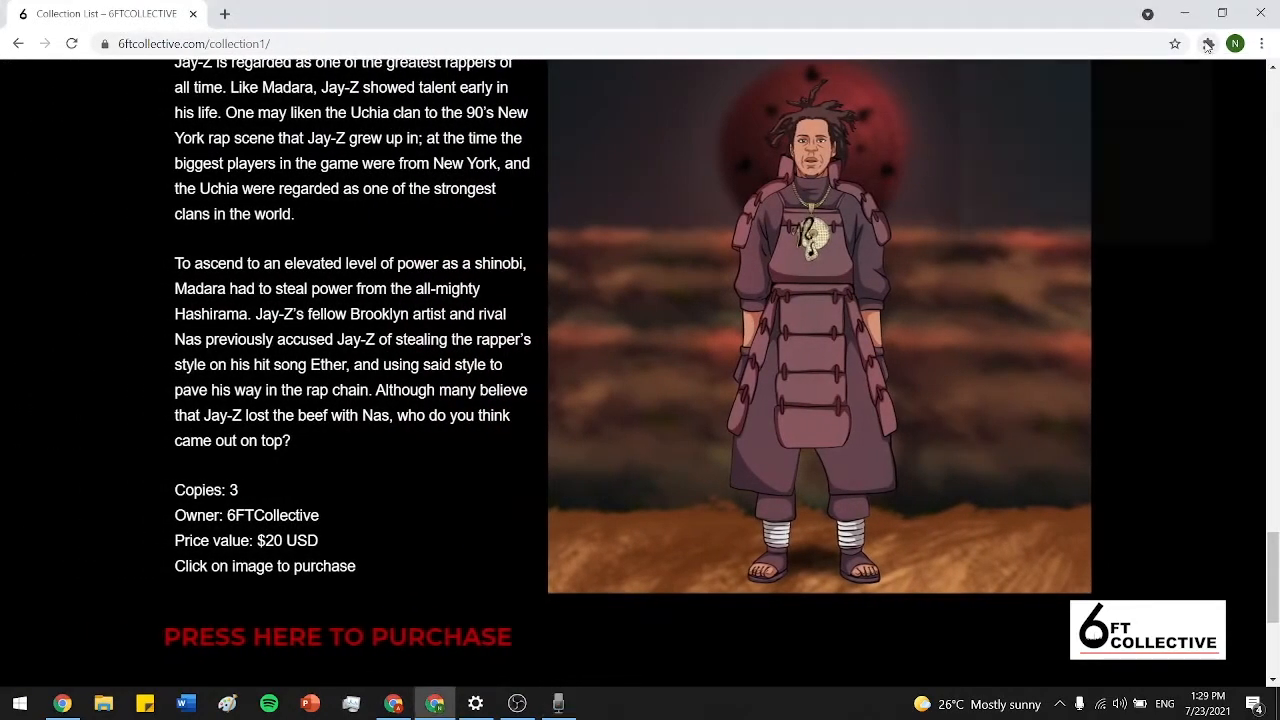
# Bring up the browser Extensions menu from the 6FT Collective collection page
pyautogui.click(1208, 45)
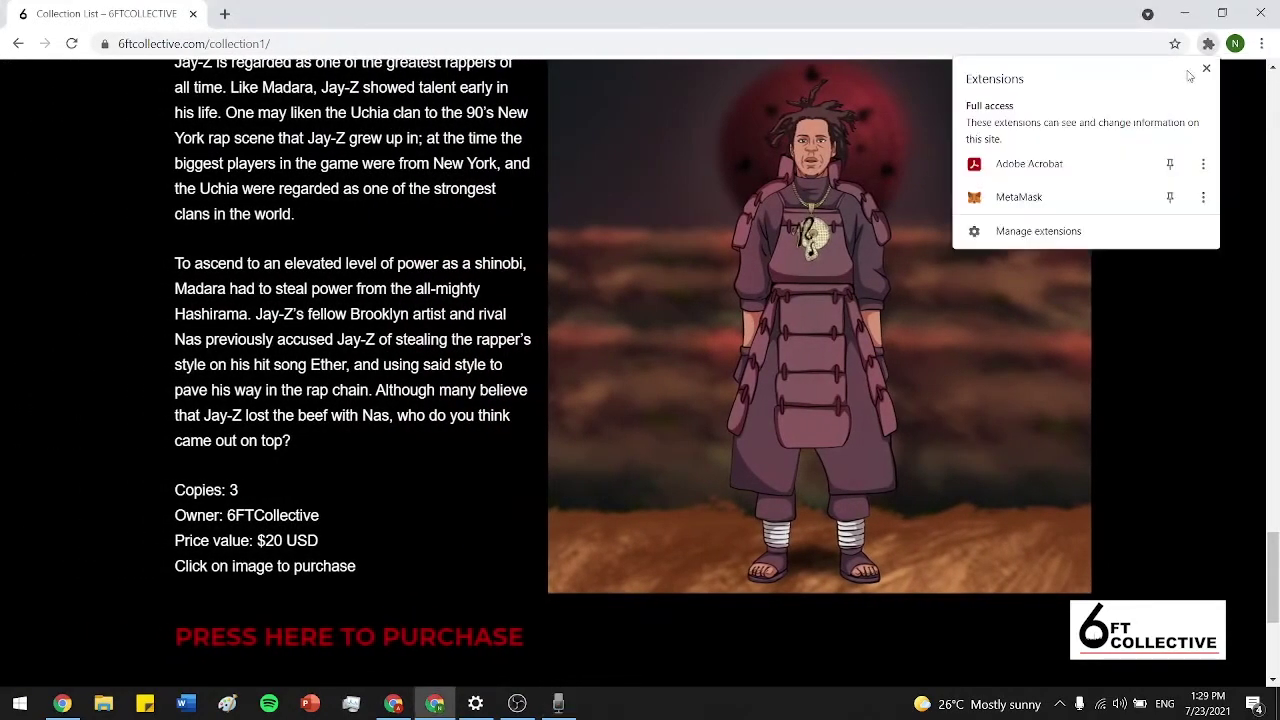
# Bring MetaMask up from the extensions menu and expand the wallet into a full tab
pyautogui.click(1020, 198)
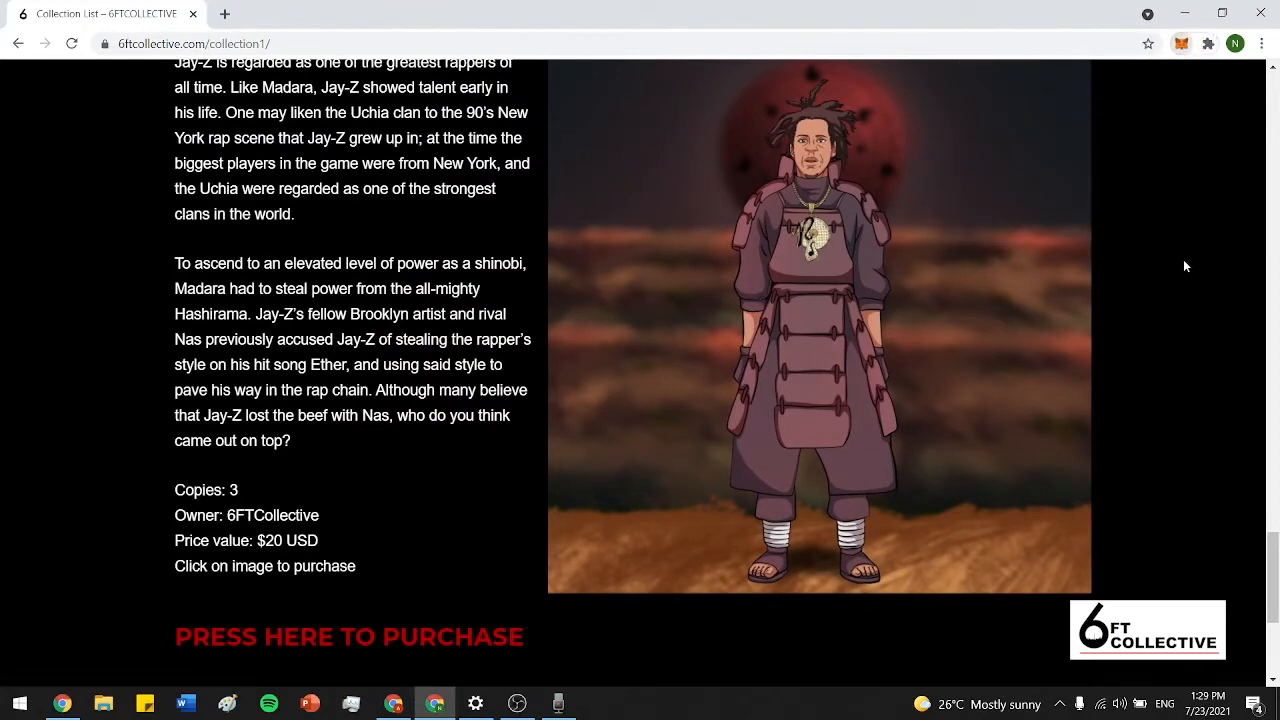
pyautogui.click(1177, 137)
pyautogui.click(1060, 170)
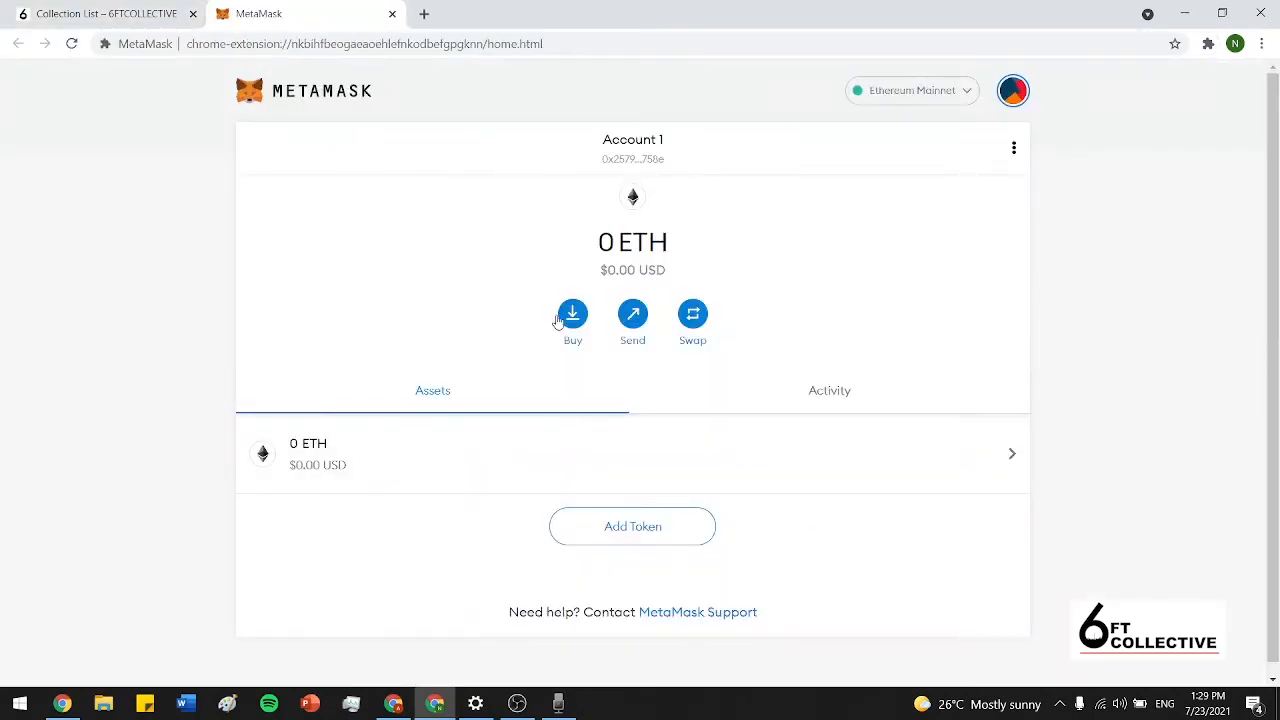
# Note the empty ETH balance and start depositing Ether so the Wyre widget opens
pyautogui.moveTo(618, 245); pyautogui.dragTo(679, 248)
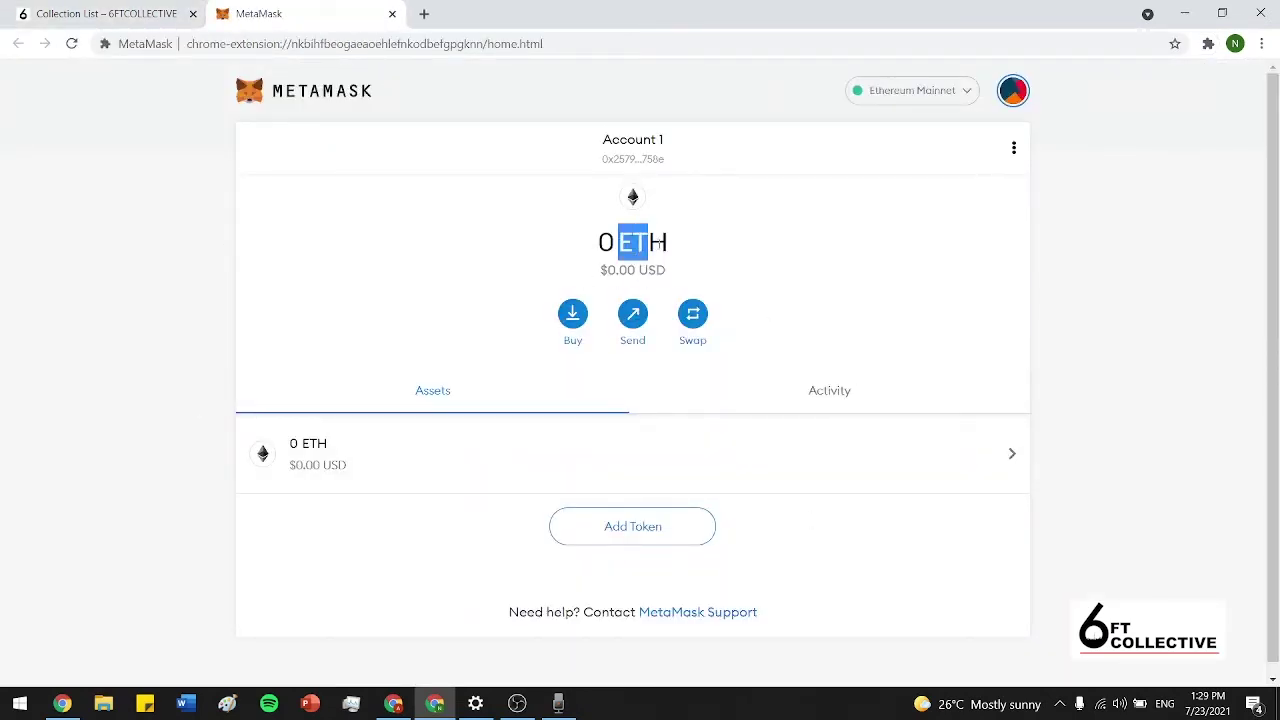
pyautogui.click(767, 274)
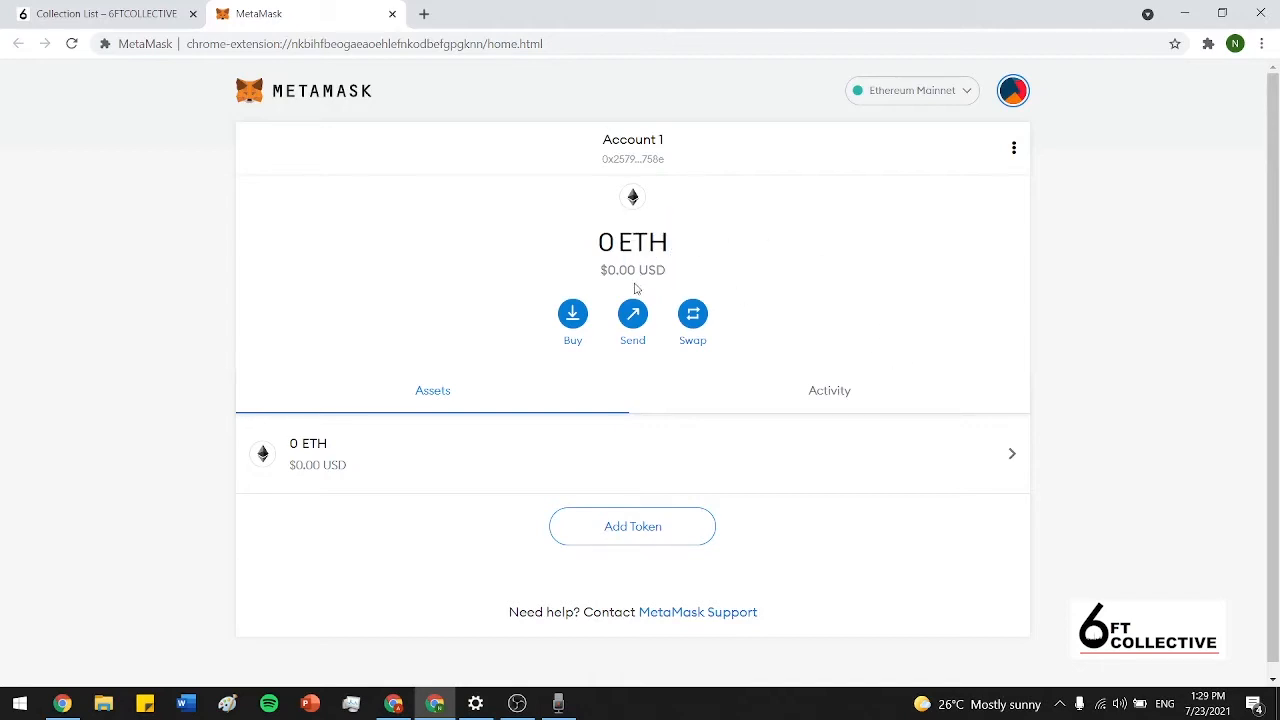
pyautogui.click(573, 318)
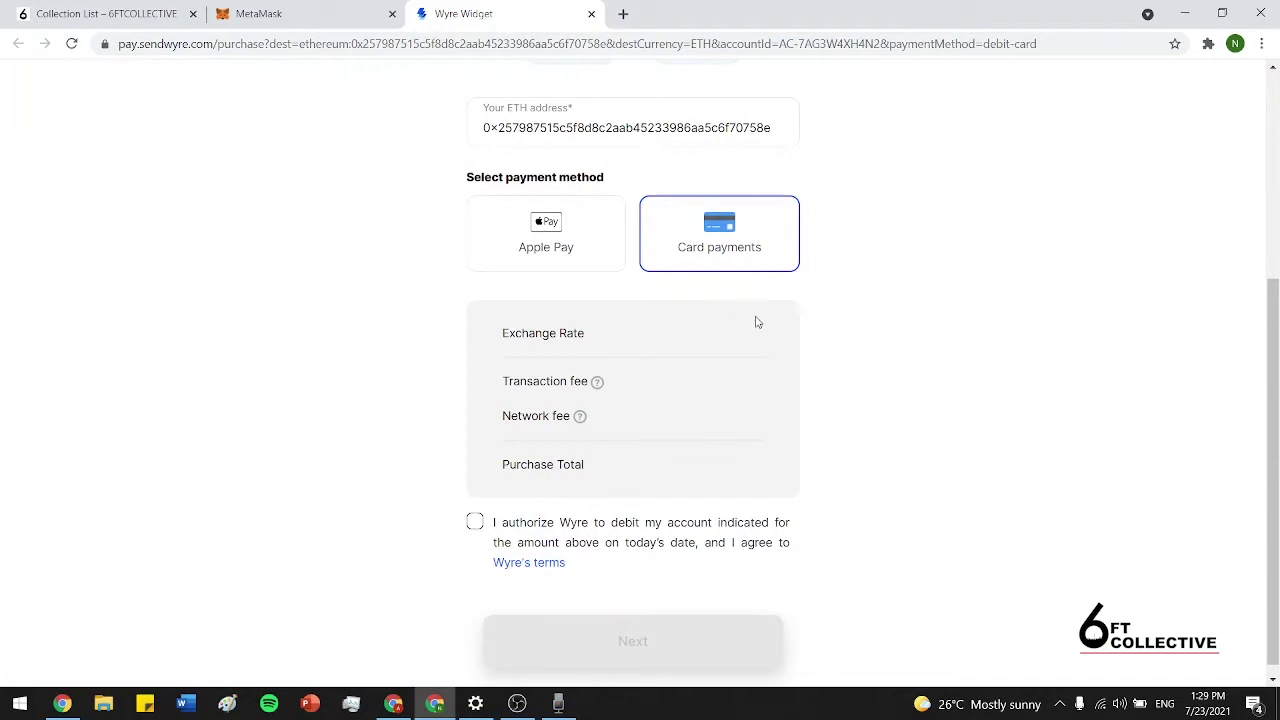
# Check the receiving wallet address, switch the currency from USD to CAD and enter a 70 CAD amount
pyautogui.click(606, 120)
pyautogui.scroll(2, 661, 197)
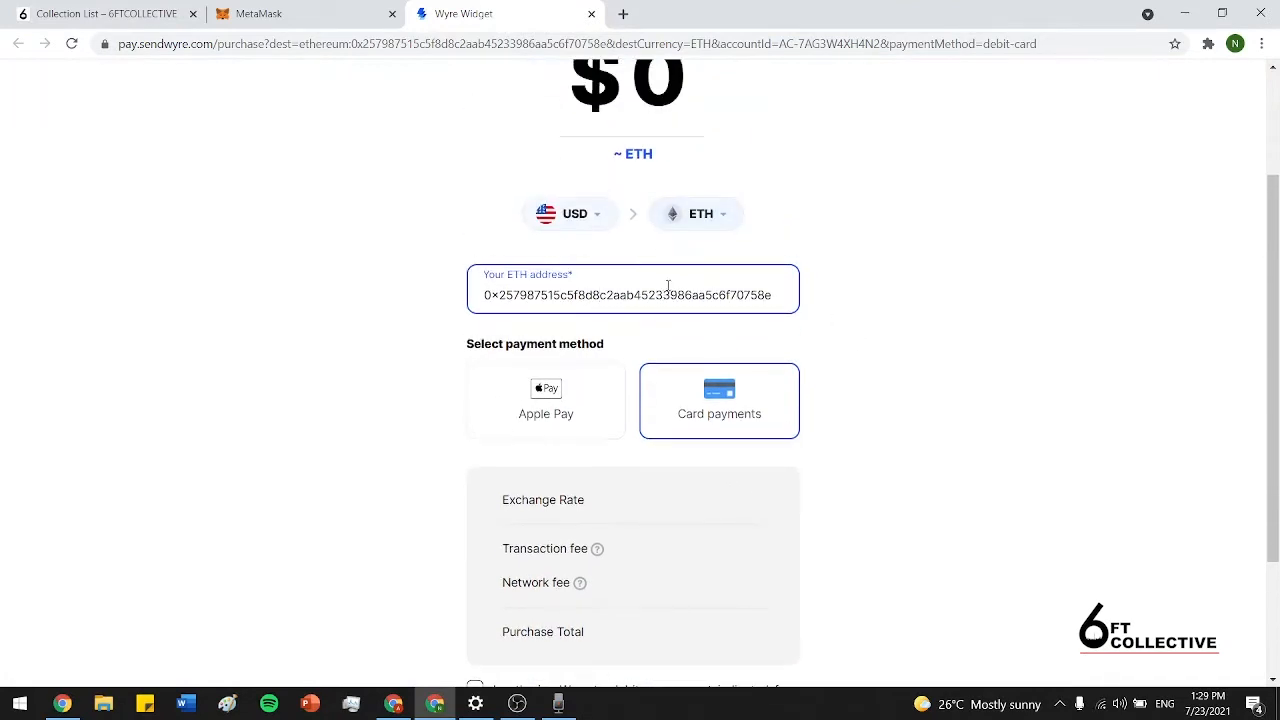
pyautogui.click(600, 214)
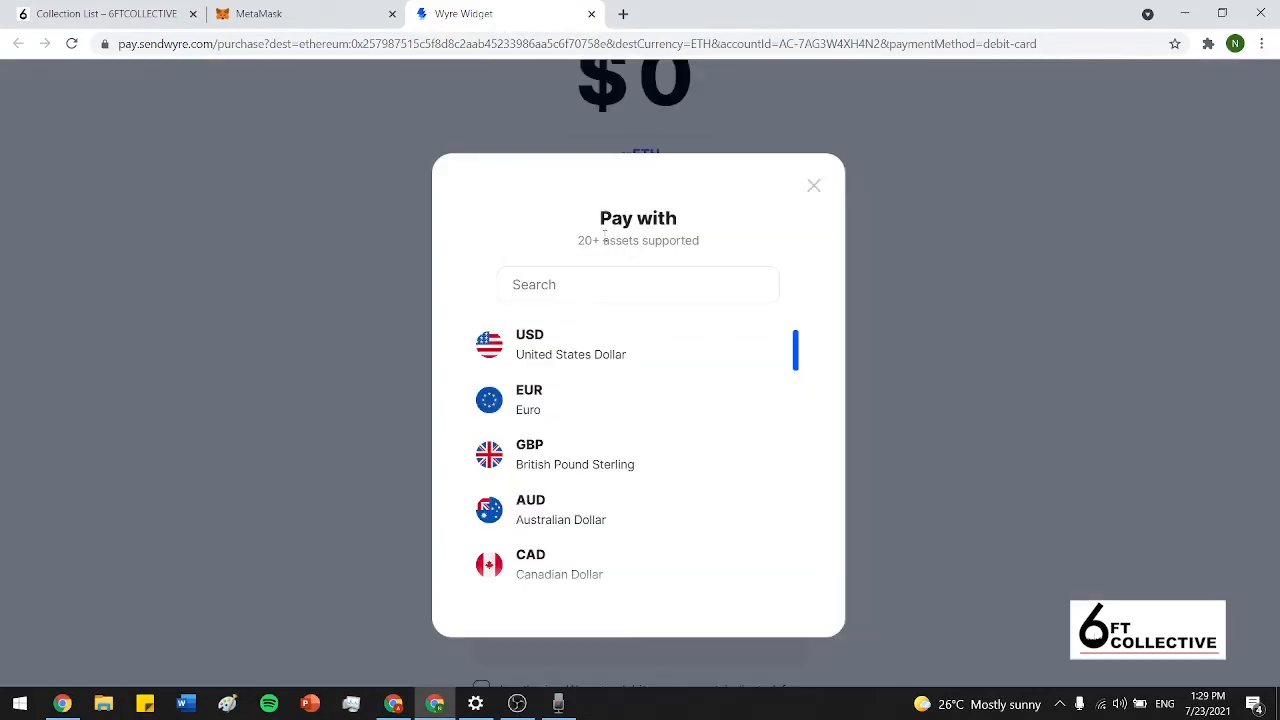
pyautogui.scroll(-2, 617, 371)
pyautogui.click(546, 492)
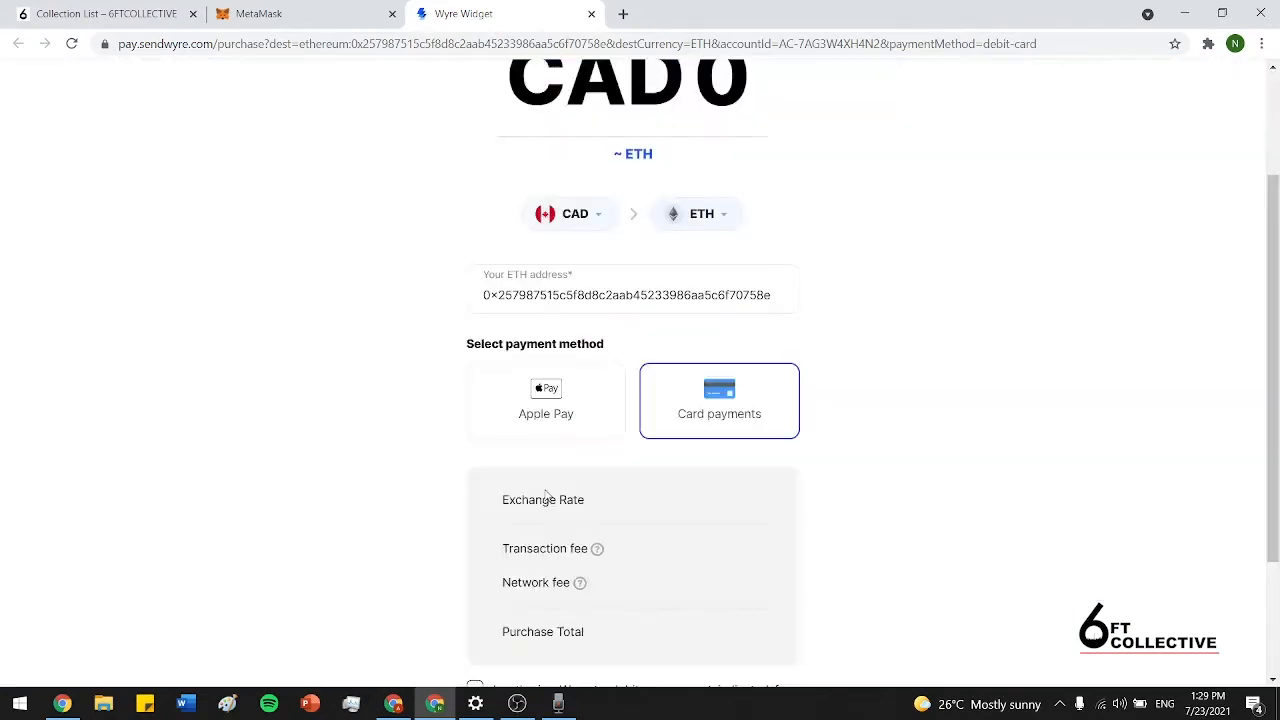
pyautogui.click(733, 256)
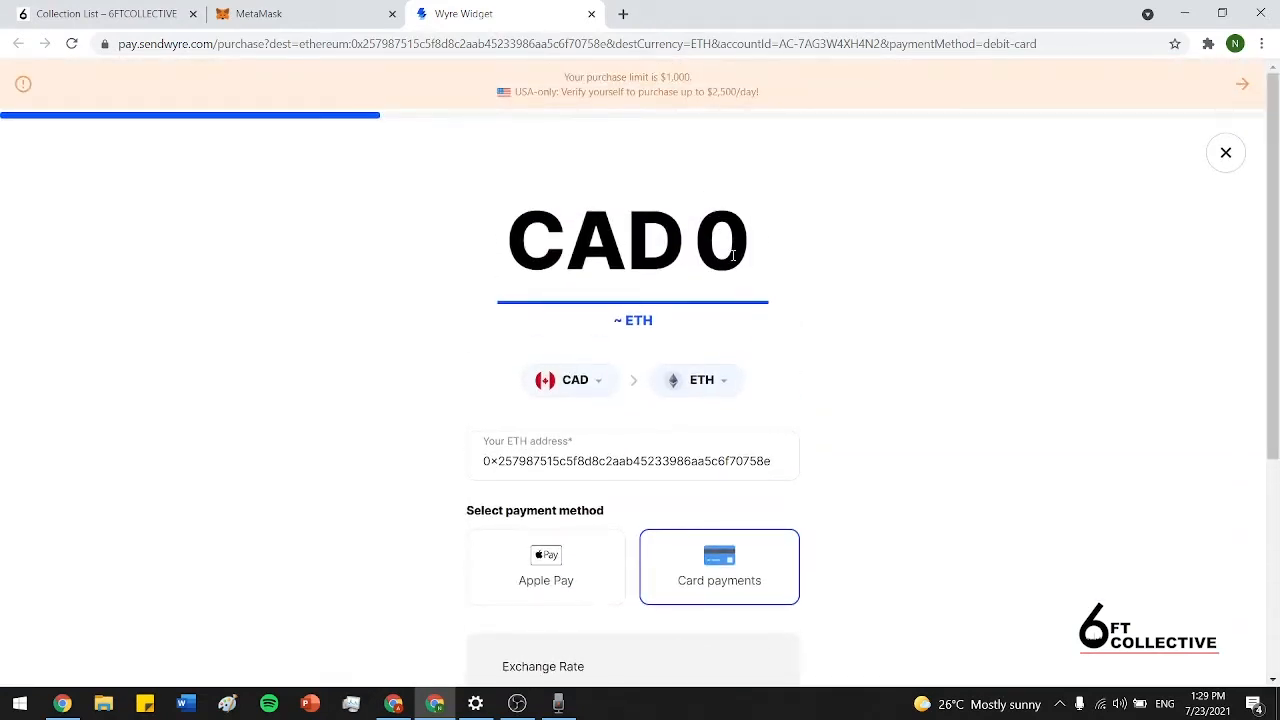
pyautogui.press('BackSpace')
pyautogui.write('70')
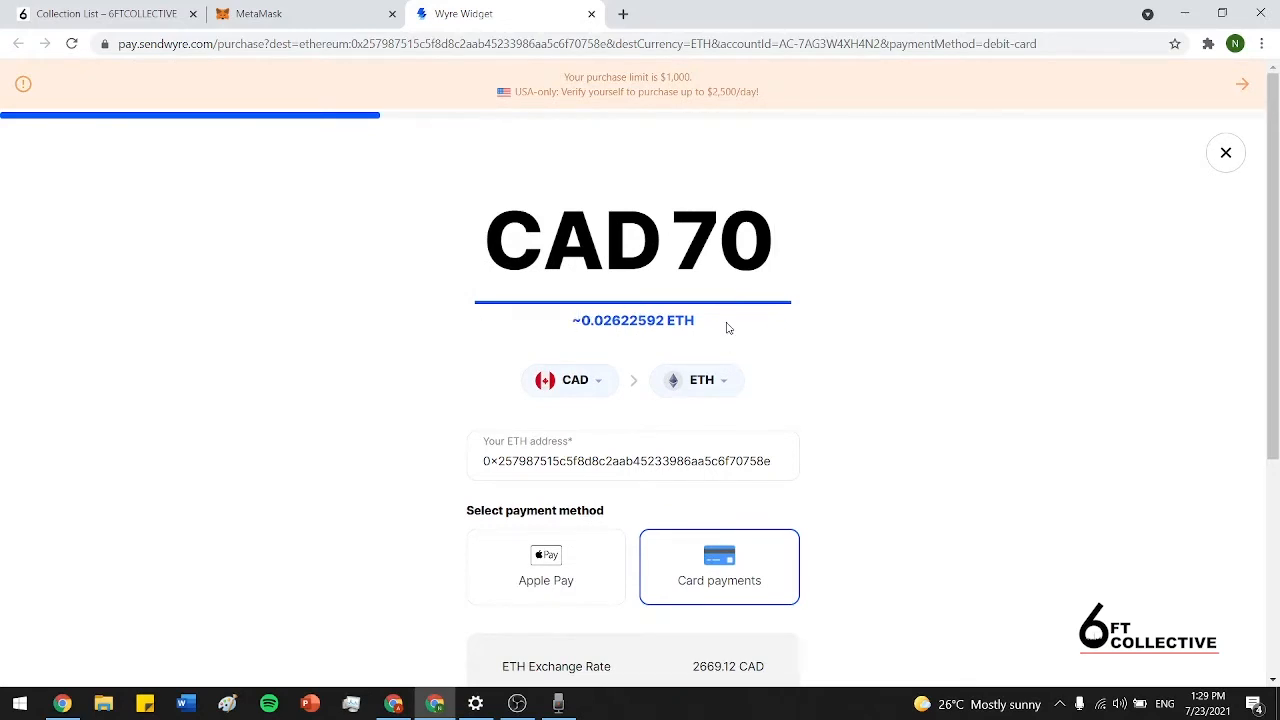
pyautogui.scroll(-2, 759, 318)
pyautogui.scroll(-2, 1008, 320)
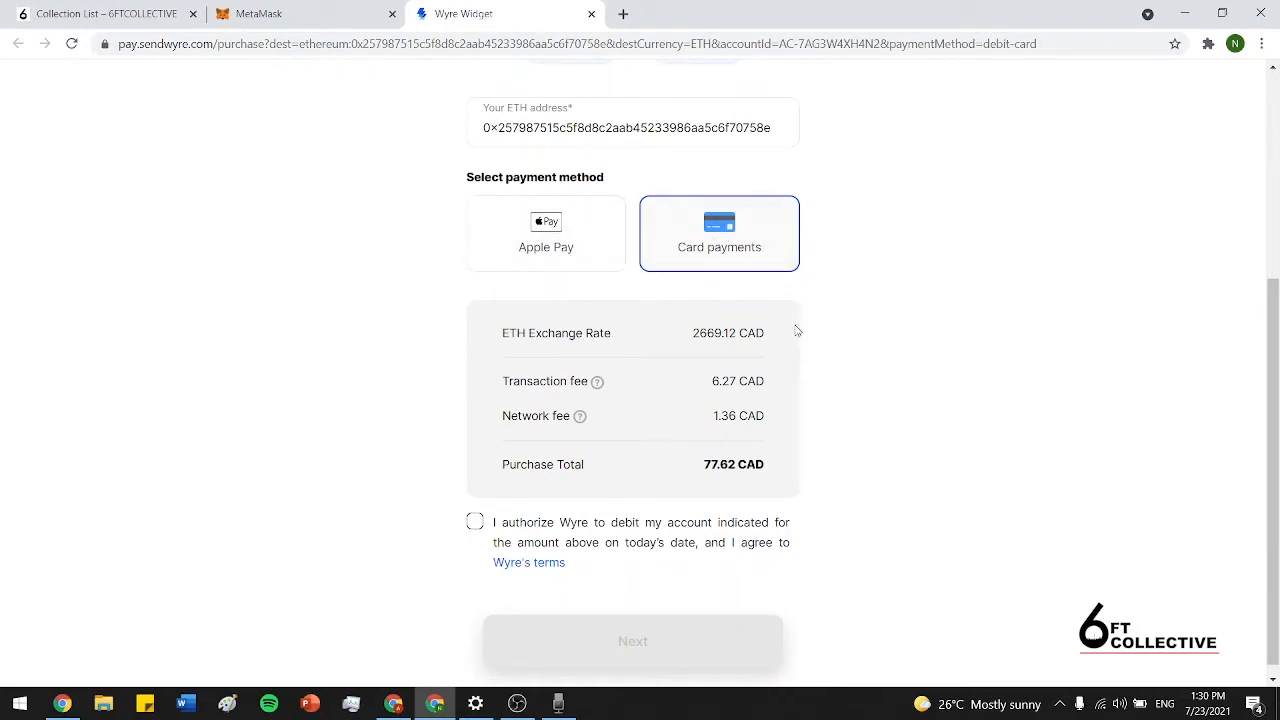
pyautogui.scroll(-1, 752, 262)
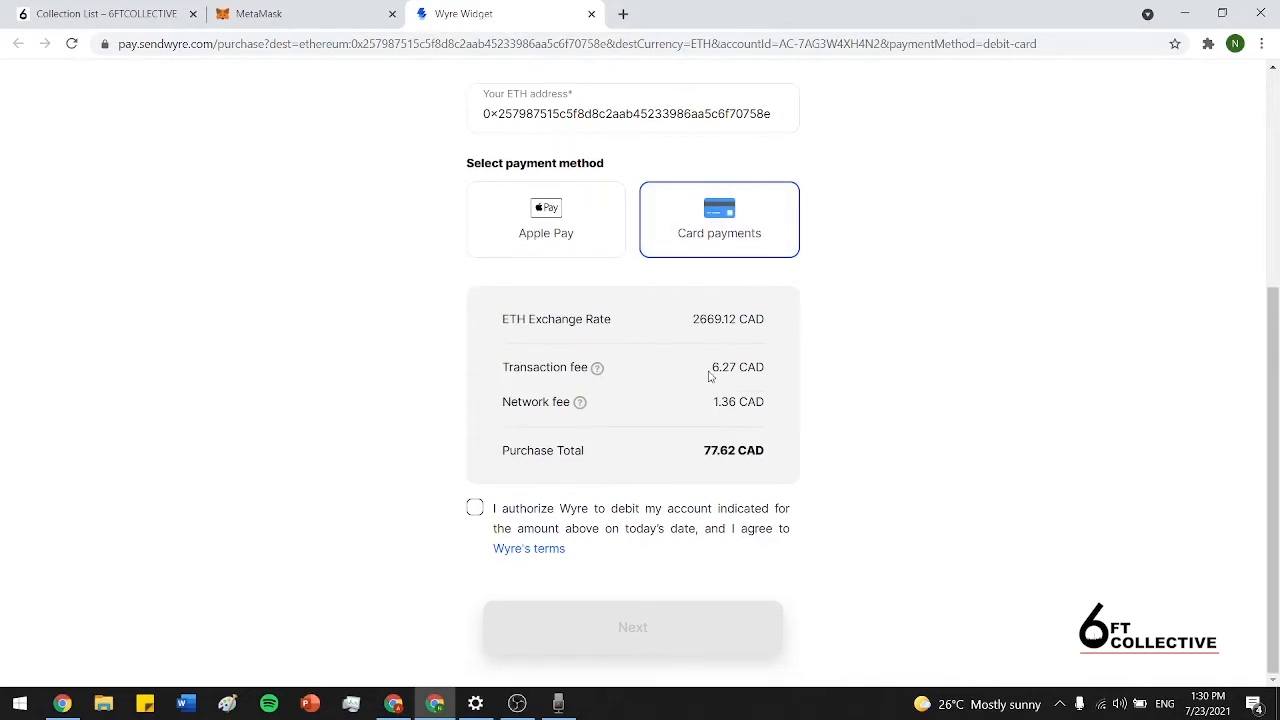
# Review the 6.27 CAD fee in the 77.62 CAD total and agree to the debit authorization
pyautogui.moveTo(709, 375); pyautogui.dragTo(766, 370)
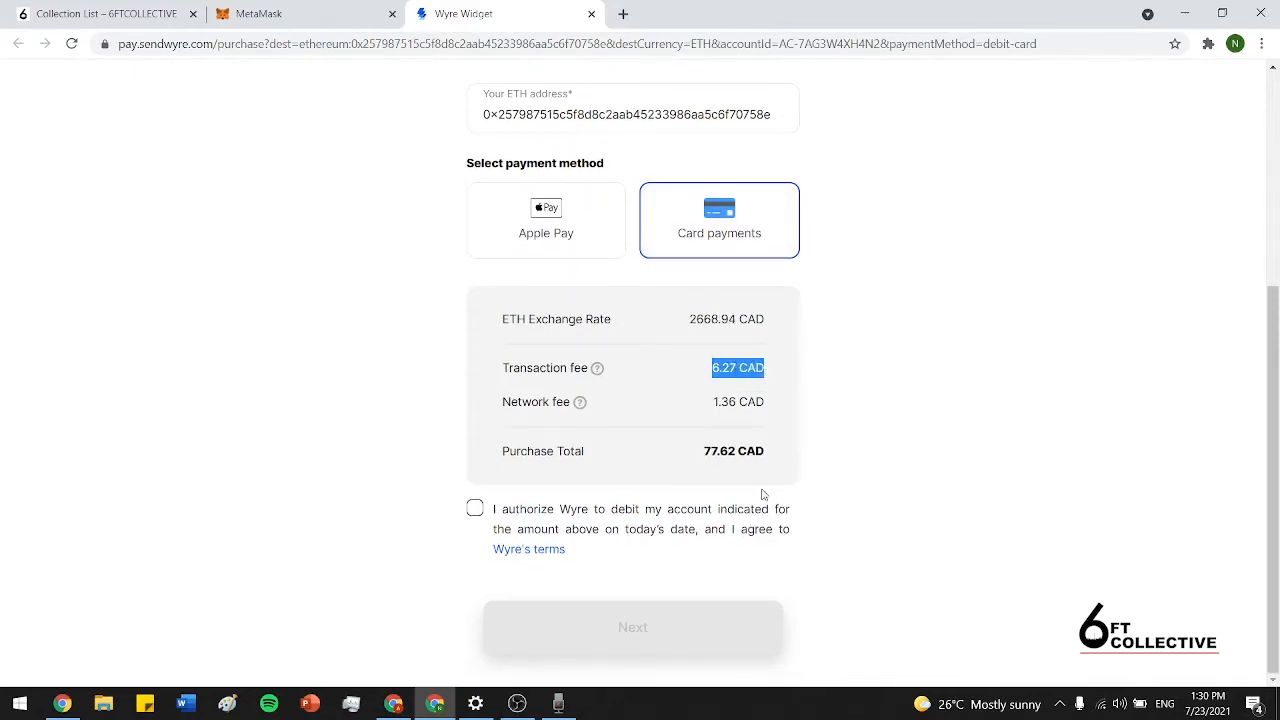
pyautogui.click(476, 510)
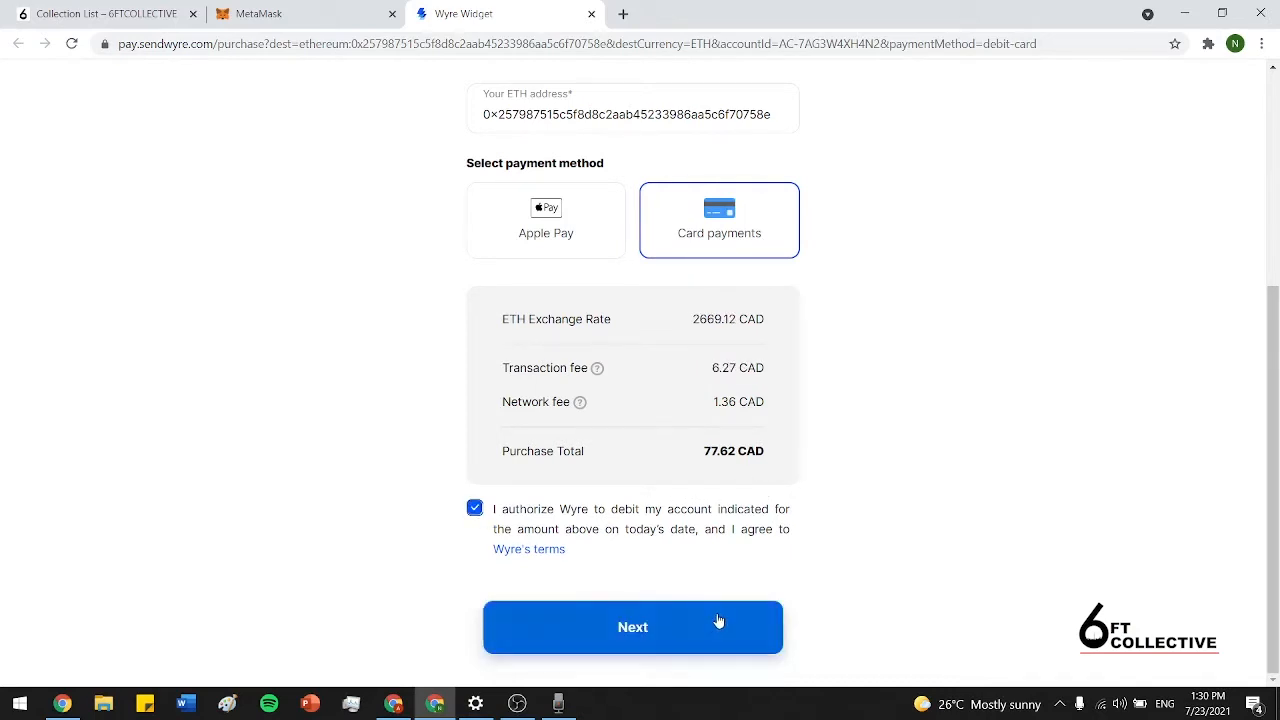
# Proceed to payment details and request the TD verification passcode by text to complete the 0.02619714 ETH purchase
pyautogui.click(717, 626)
pyautogui.scroll(-3, 923, 288)
pyautogui.scroll(3, 917, 343)
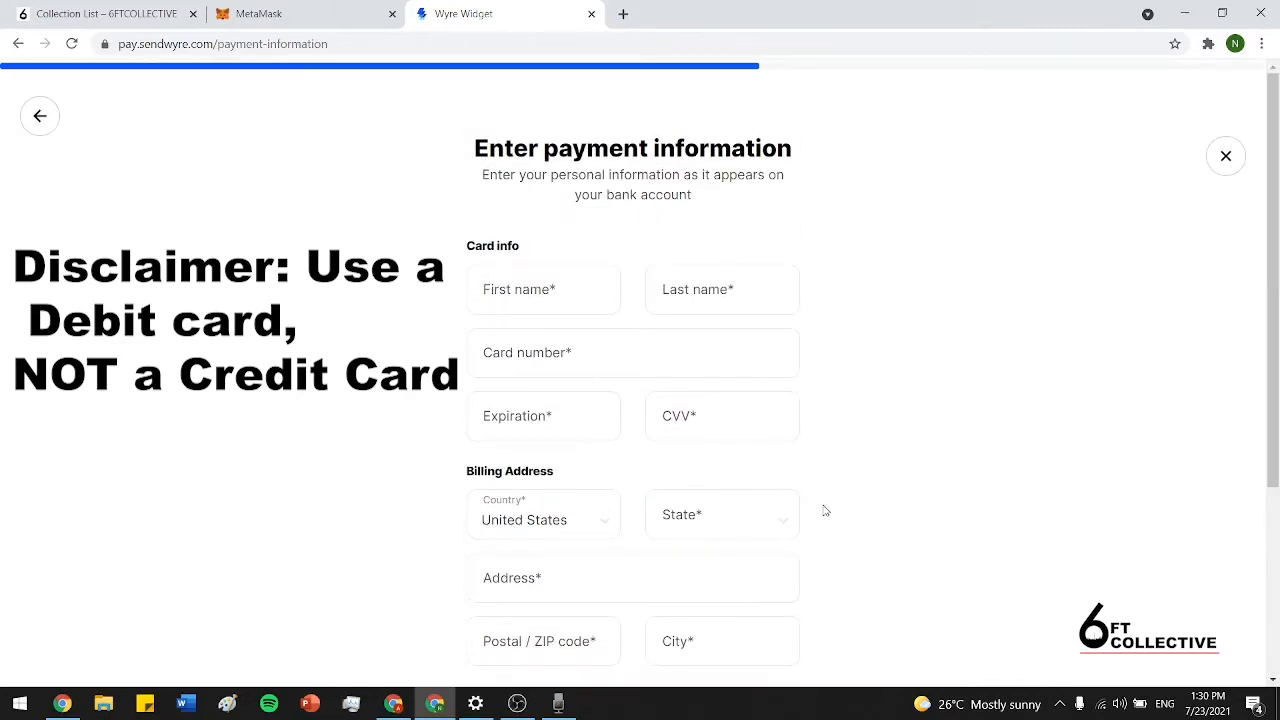
pyautogui.scroll(-3, 654, 346)
pyautogui.scroll(3, 614, 357)
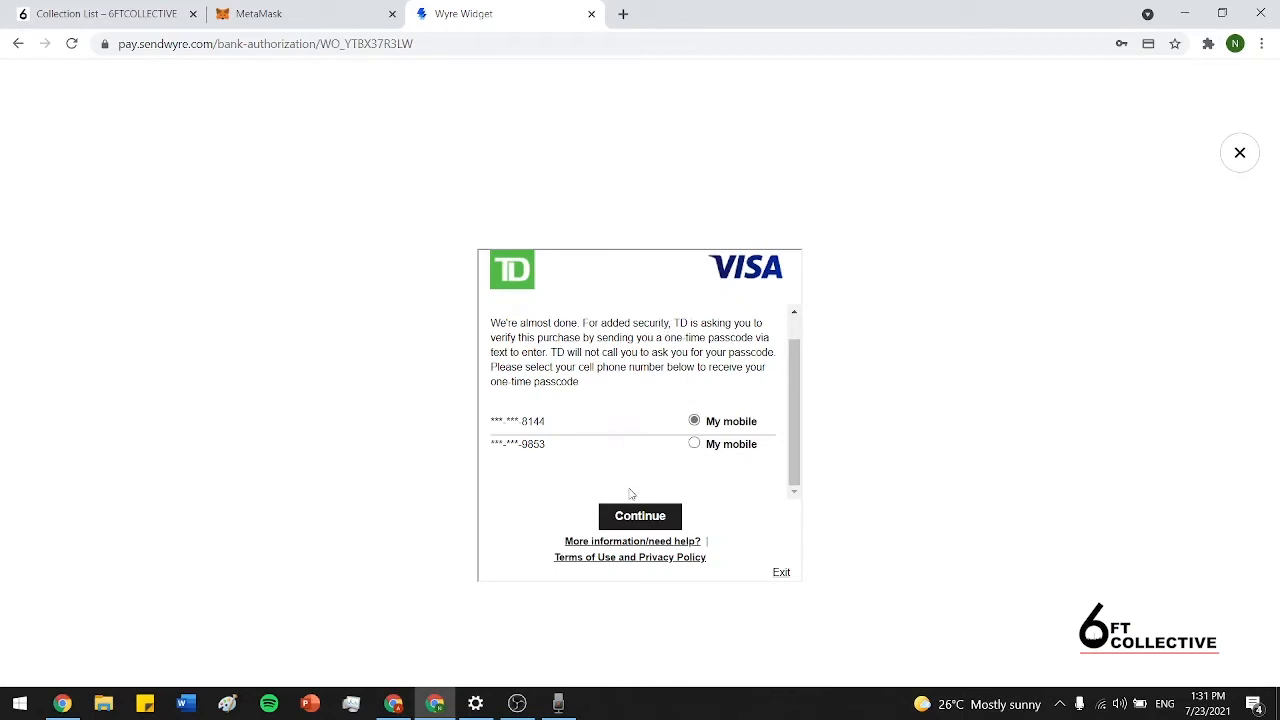
pyautogui.click(637, 522)
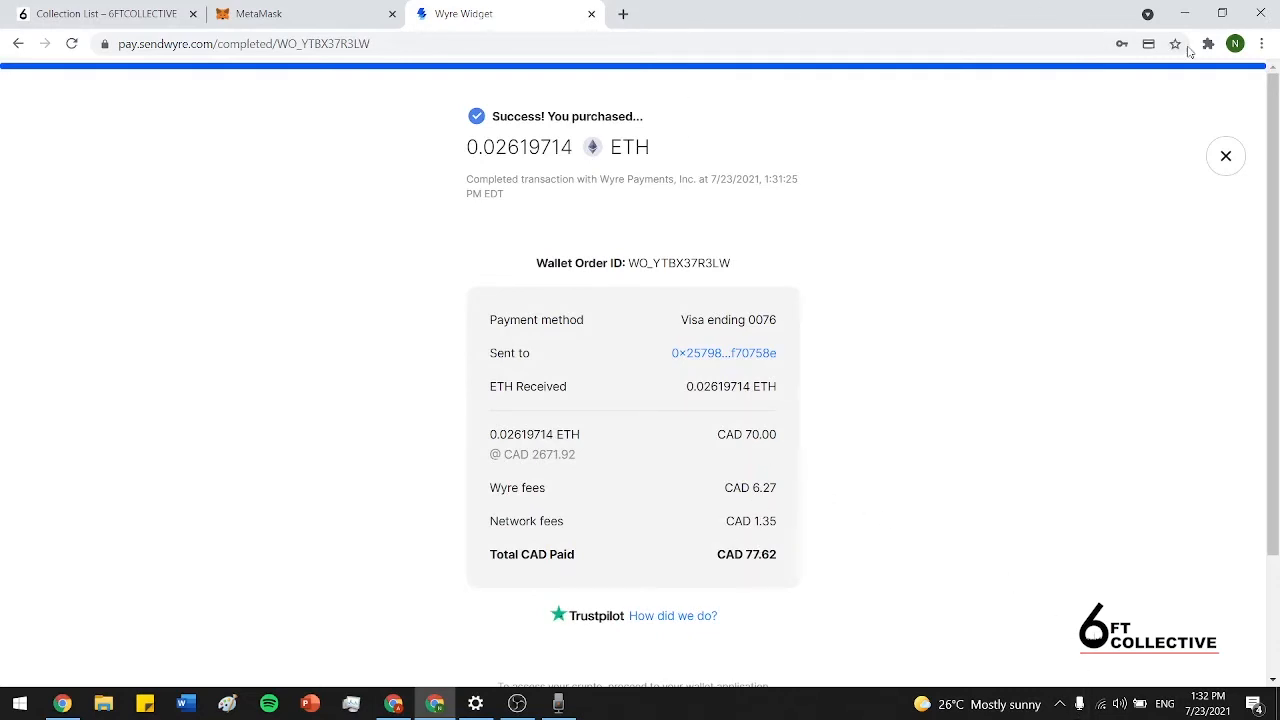
# Reopen MetaMask from the extensions menu and read the 0.0262 ETH balance worth about $52.63 USD
pyautogui.click(1236, 44)
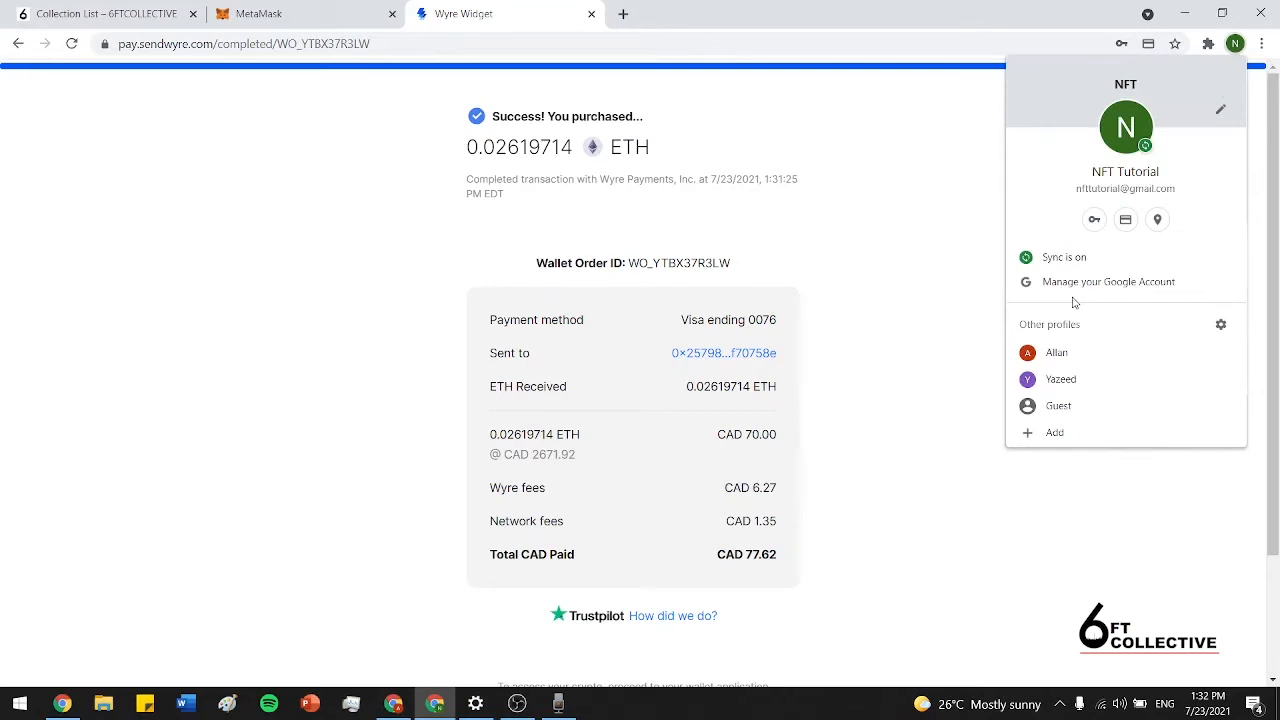
pyautogui.click(1001, 290)
pyautogui.click(1211, 44)
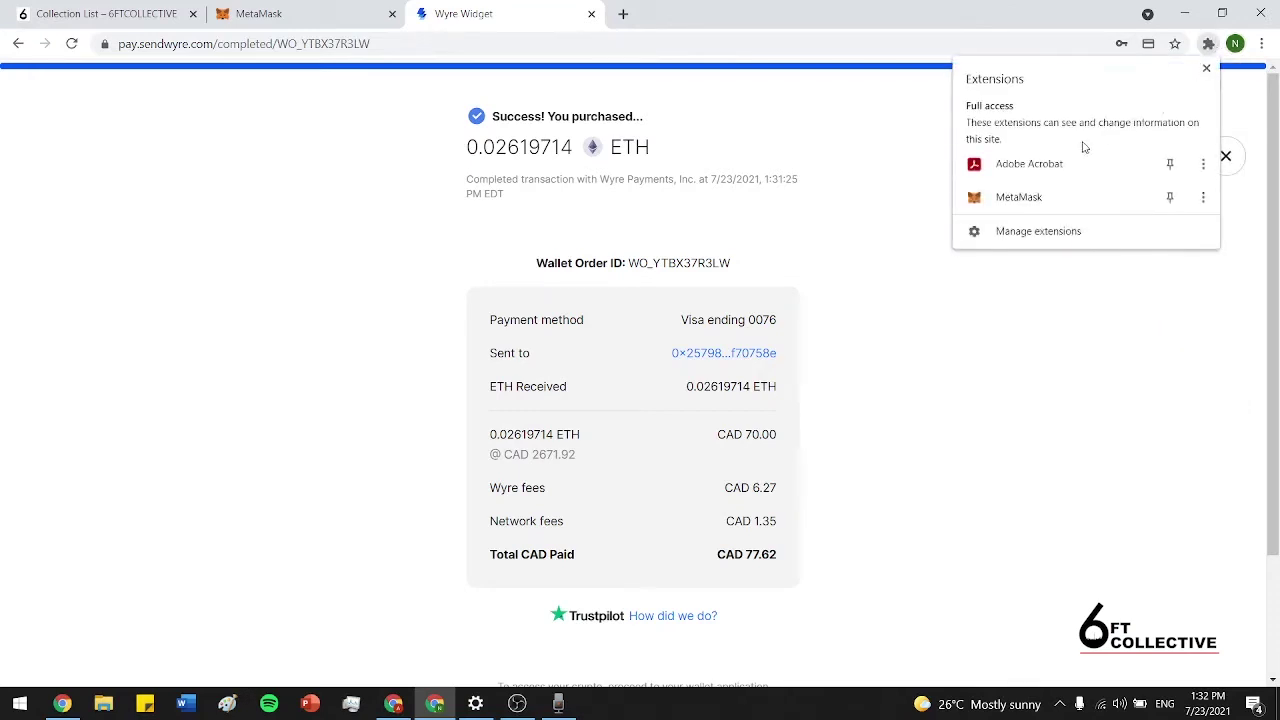
pyautogui.click(1030, 197)
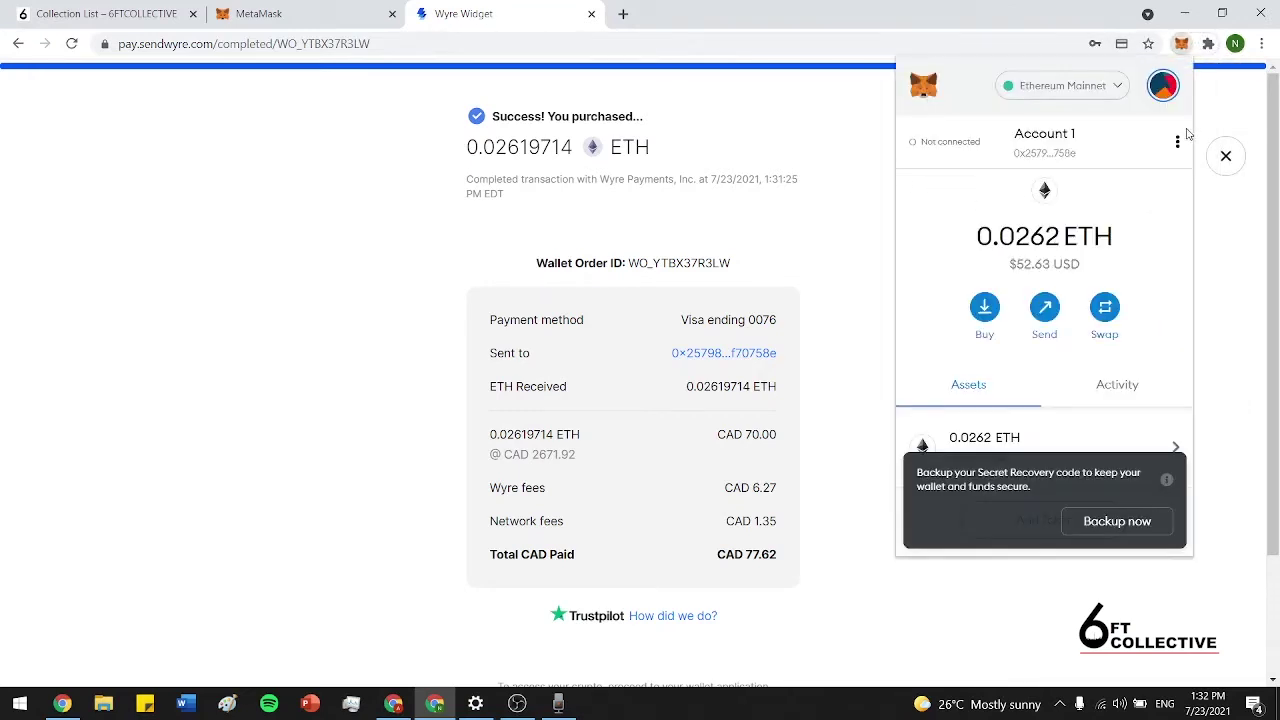
pyautogui.moveTo(1095, 270); pyautogui.dragTo(1012, 266)
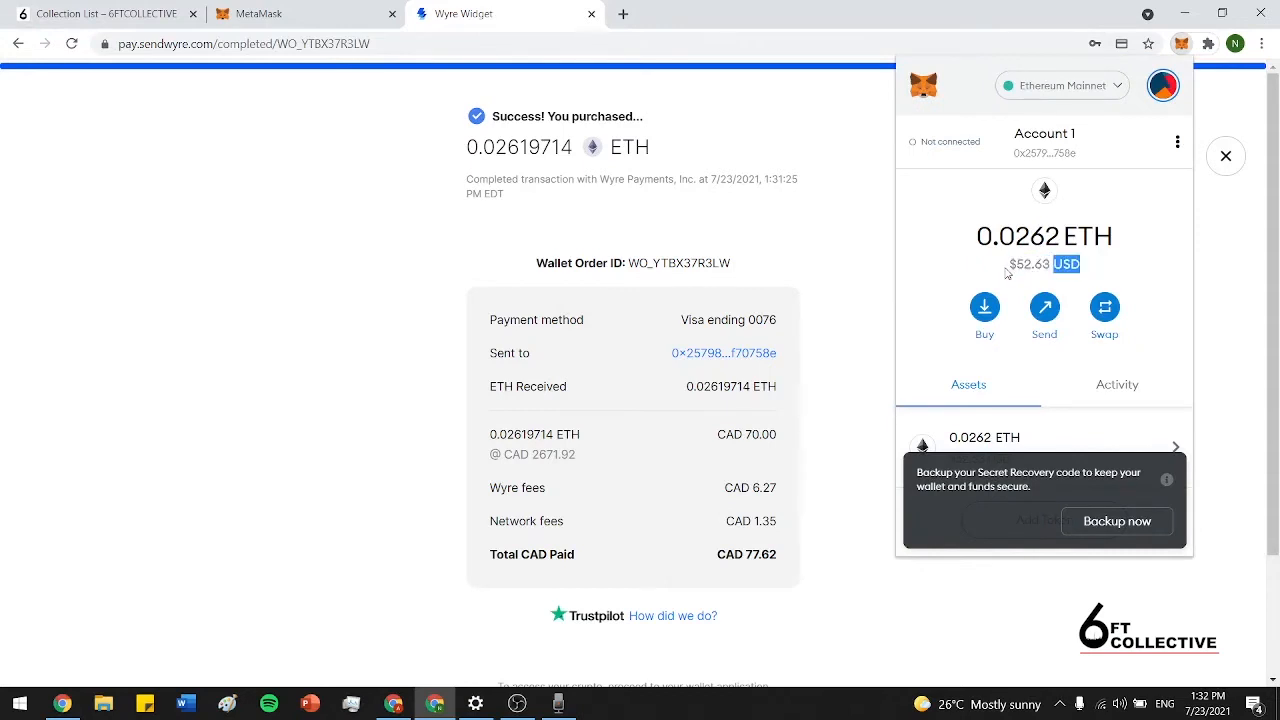
pyautogui.scroll(-2, 846, 325)
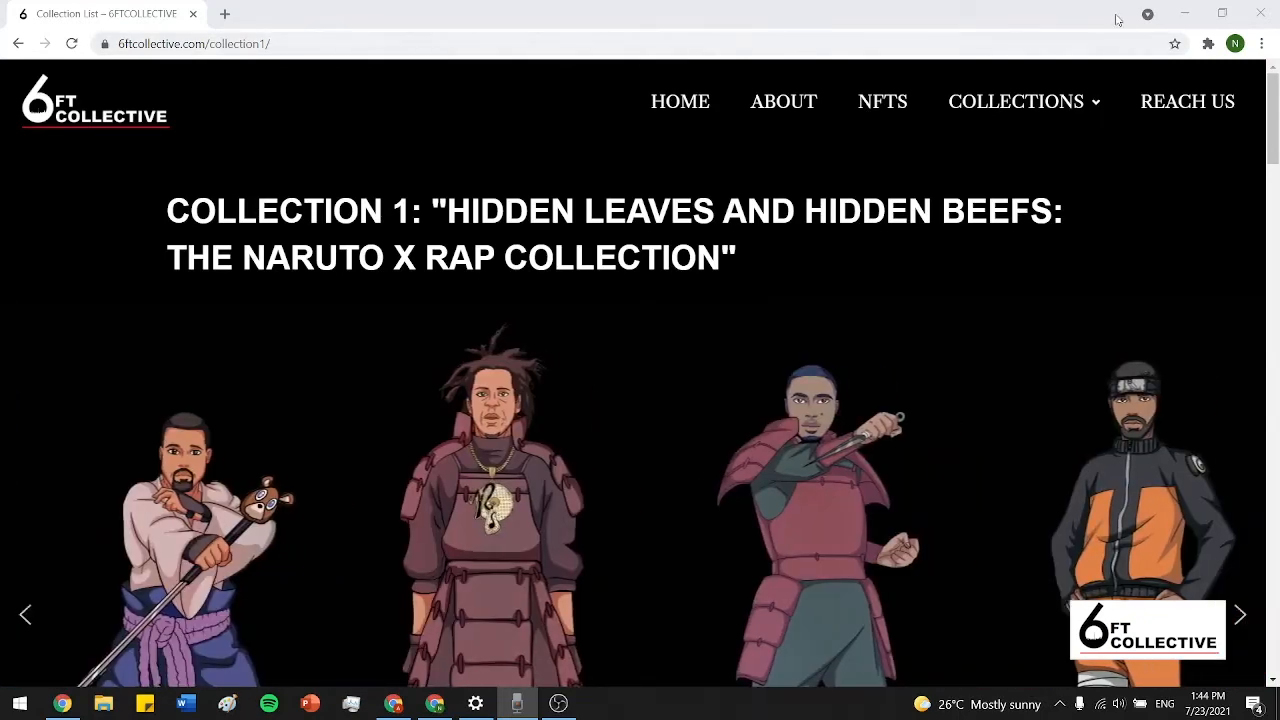
# Dismiss the extensions menu and start a new blank Chrome tab
pyautogui.click(1208, 43)
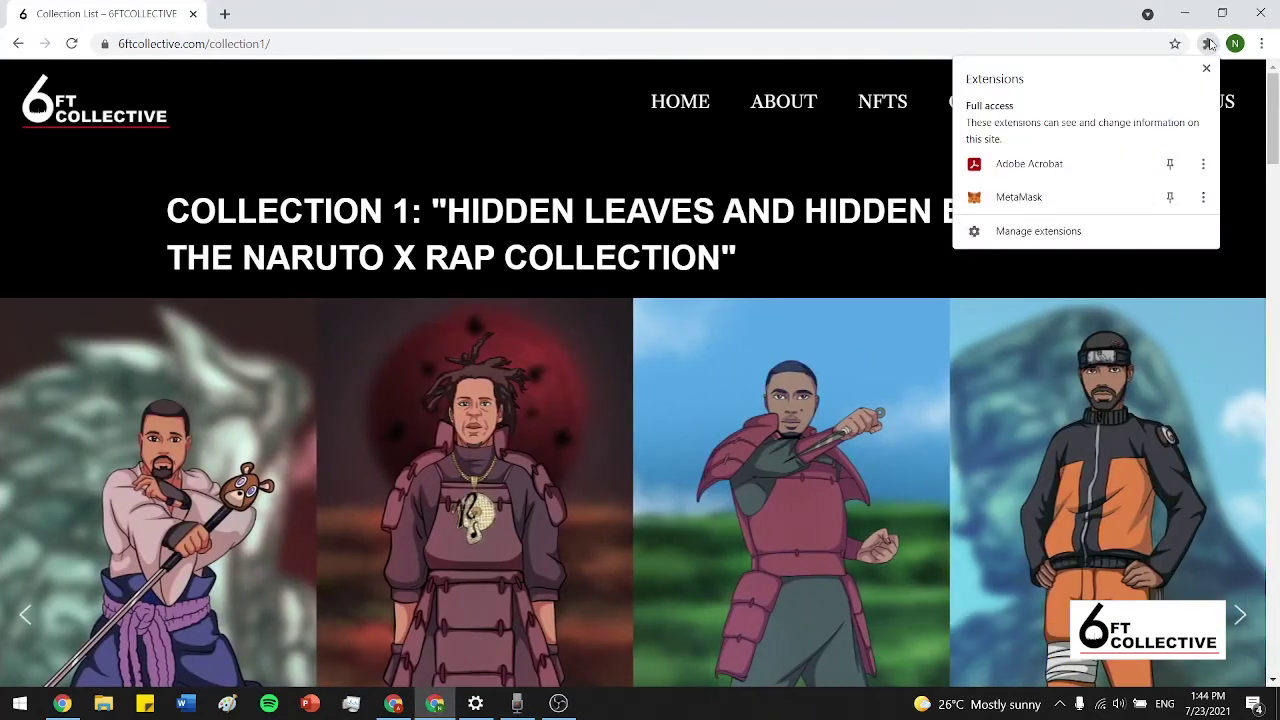
pyautogui.click(1208, 43)
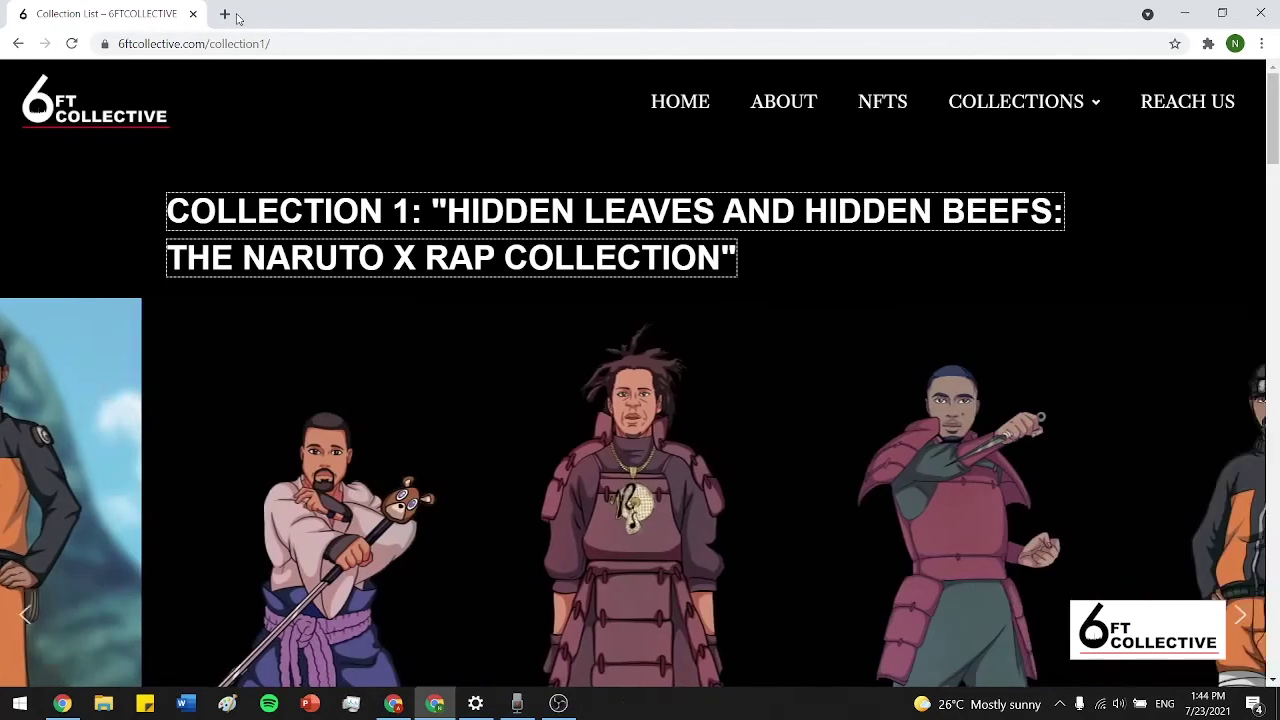
pyautogui.click(225, 14)
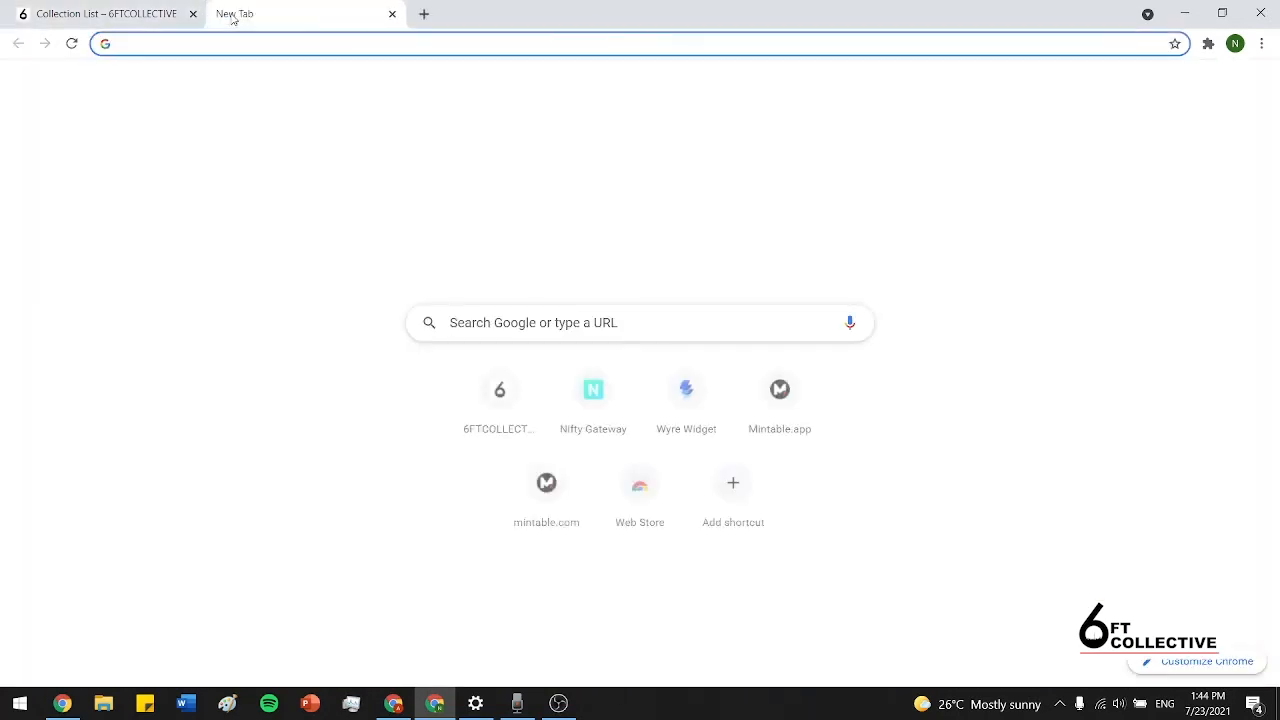
pyautogui.write('mintable.ap')
pyautogui.press('Return')
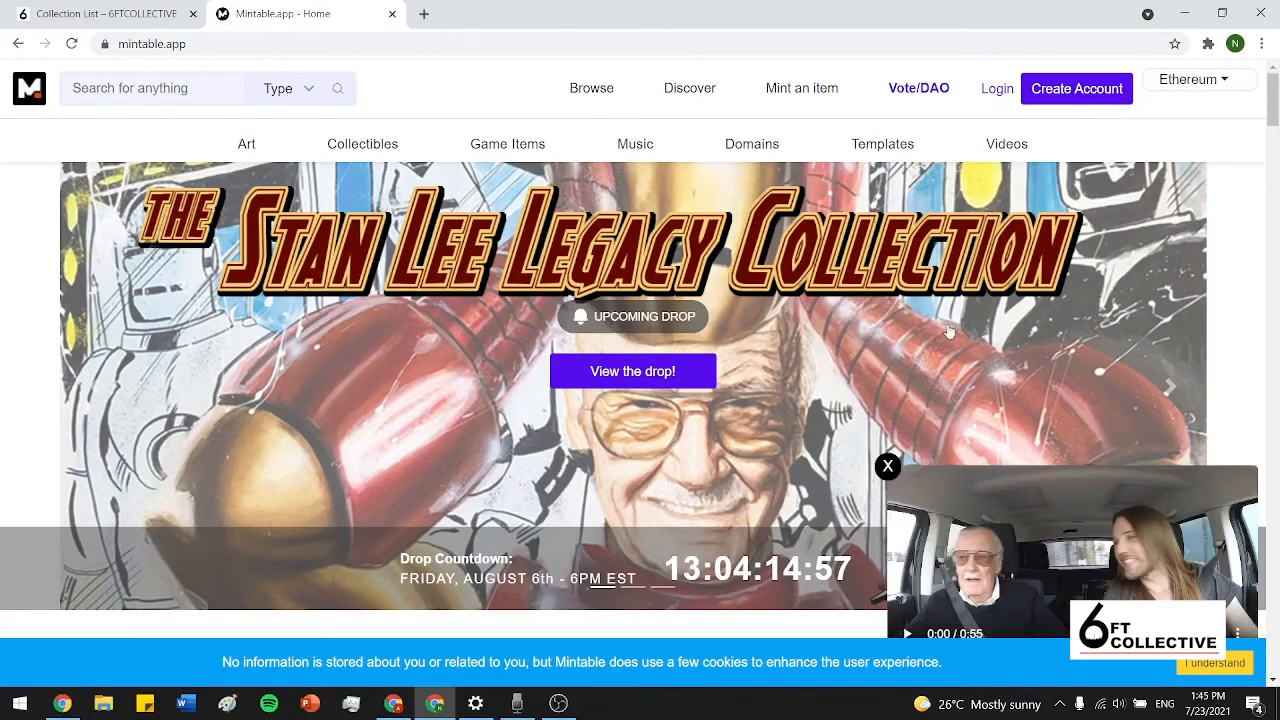
pyautogui.scroll(-1, 950, 400)
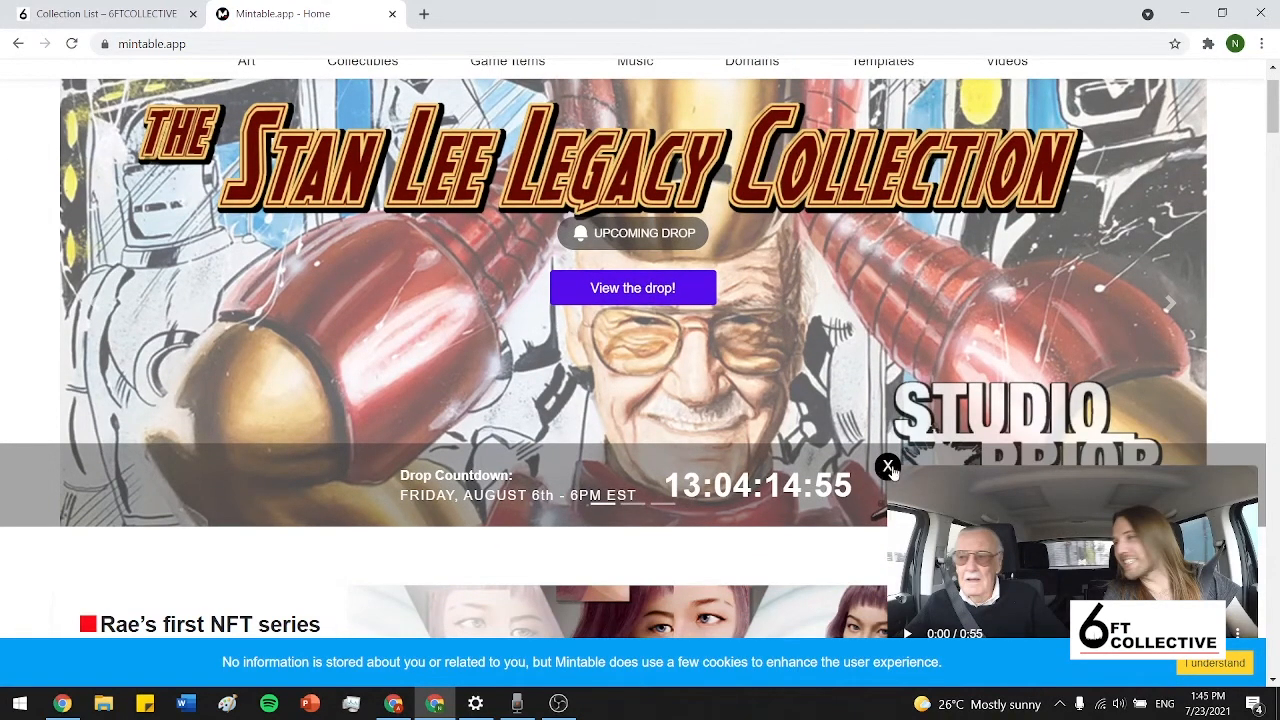
pyautogui.click(888, 467)
pyautogui.scroll(-3, 846, 417)
pyautogui.scroll(-2, 886, 374)
pyautogui.scroll(-3, 884, 375)
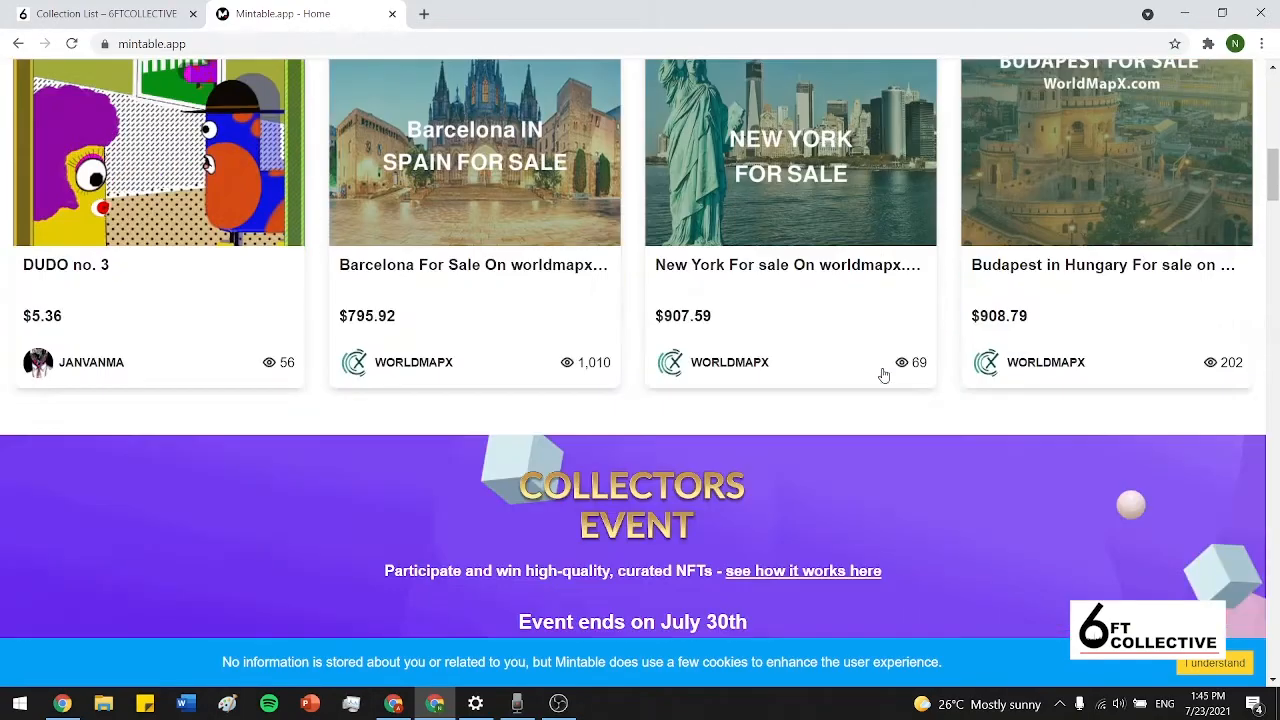
pyautogui.scroll(5, 487, 300)
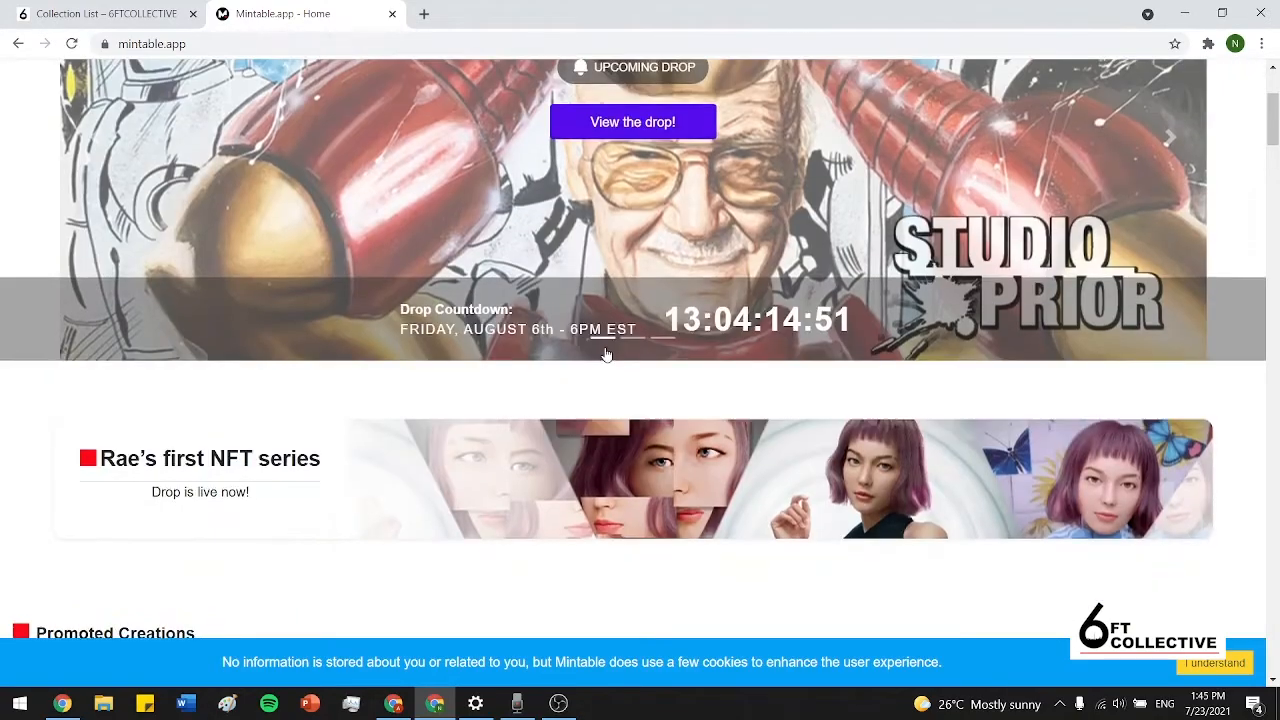
pyautogui.scroll(3, 170, 120)
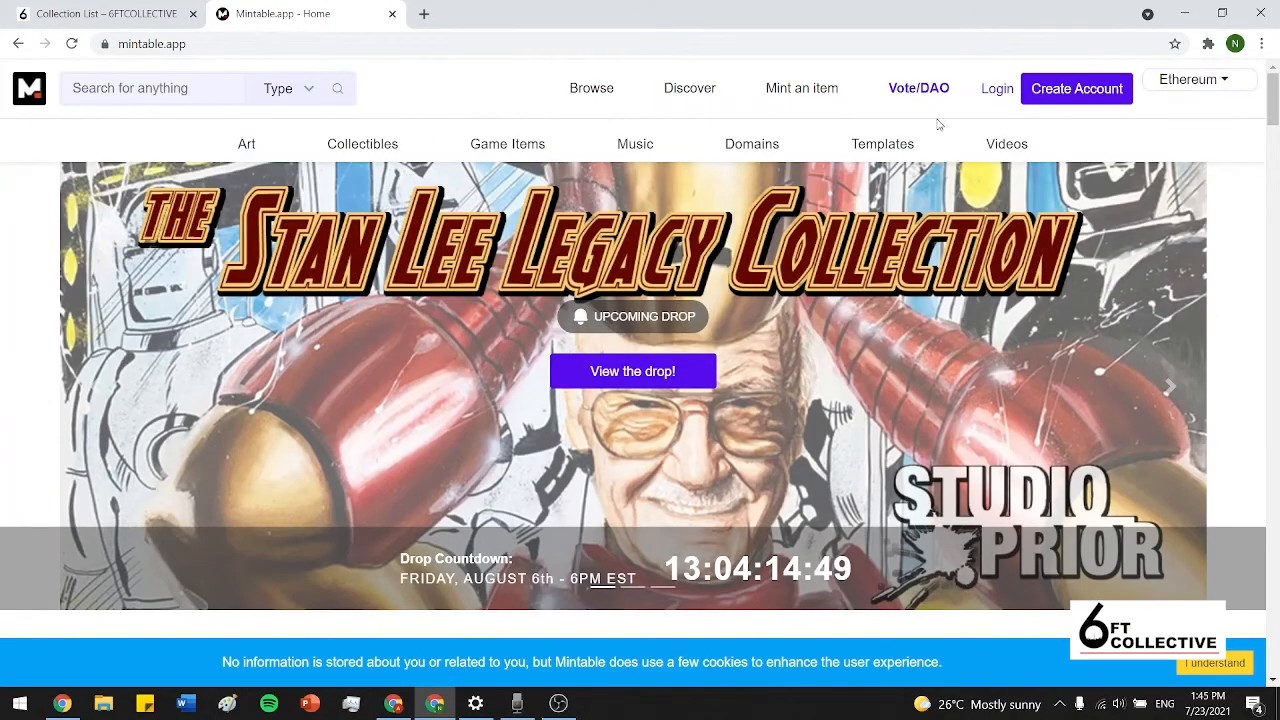
# Start a new Mintable account, filling the username, the suggested email and its confirmation
pyautogui.click(1050, 91)
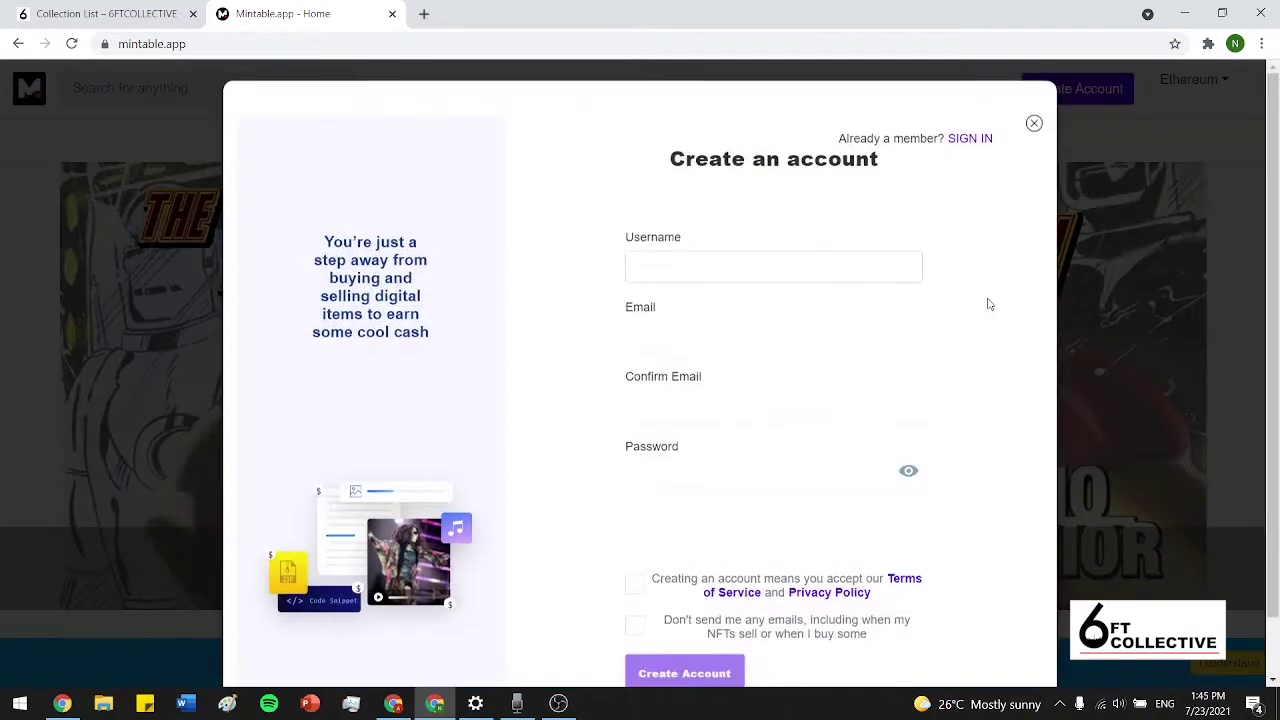
pyautogui.click(696, 263)
pyautogui.write('NF')
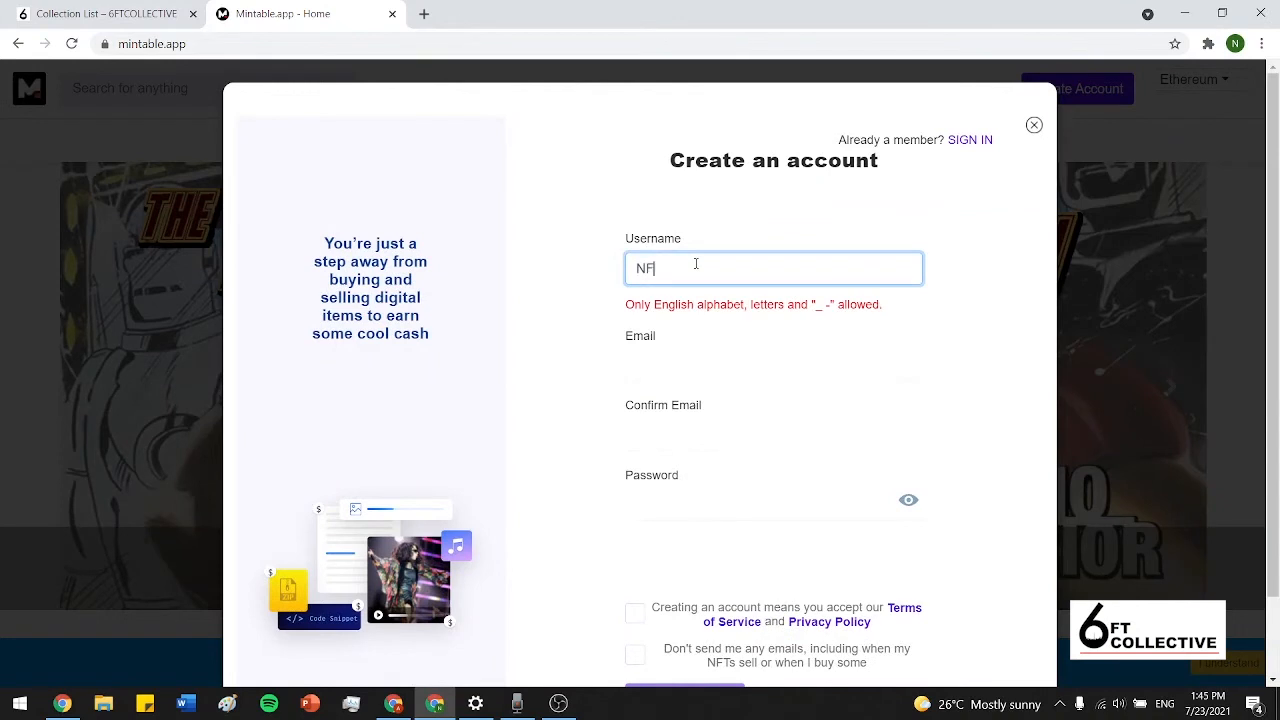
pyautogui.write('TTutorial')
pyautogui.press('Tab')
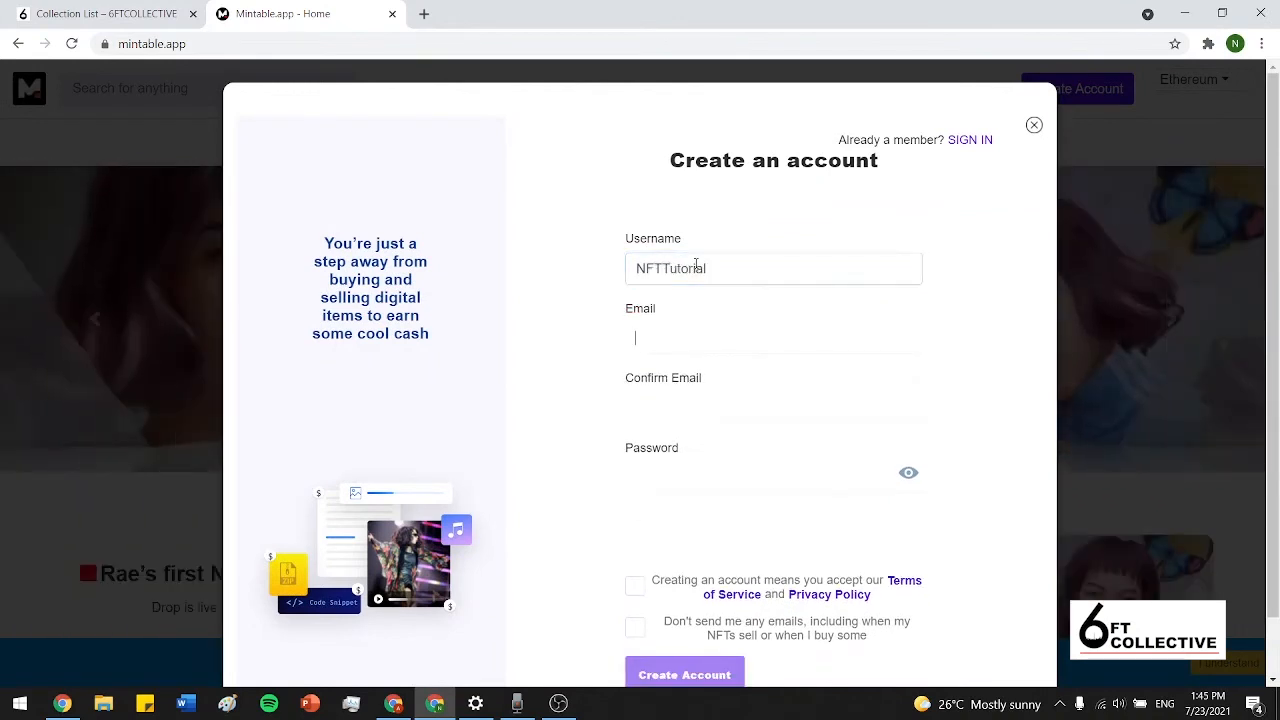
pyautogui.write('nf')
pyautogui.press('Down')
pyautogui.press('Tab')
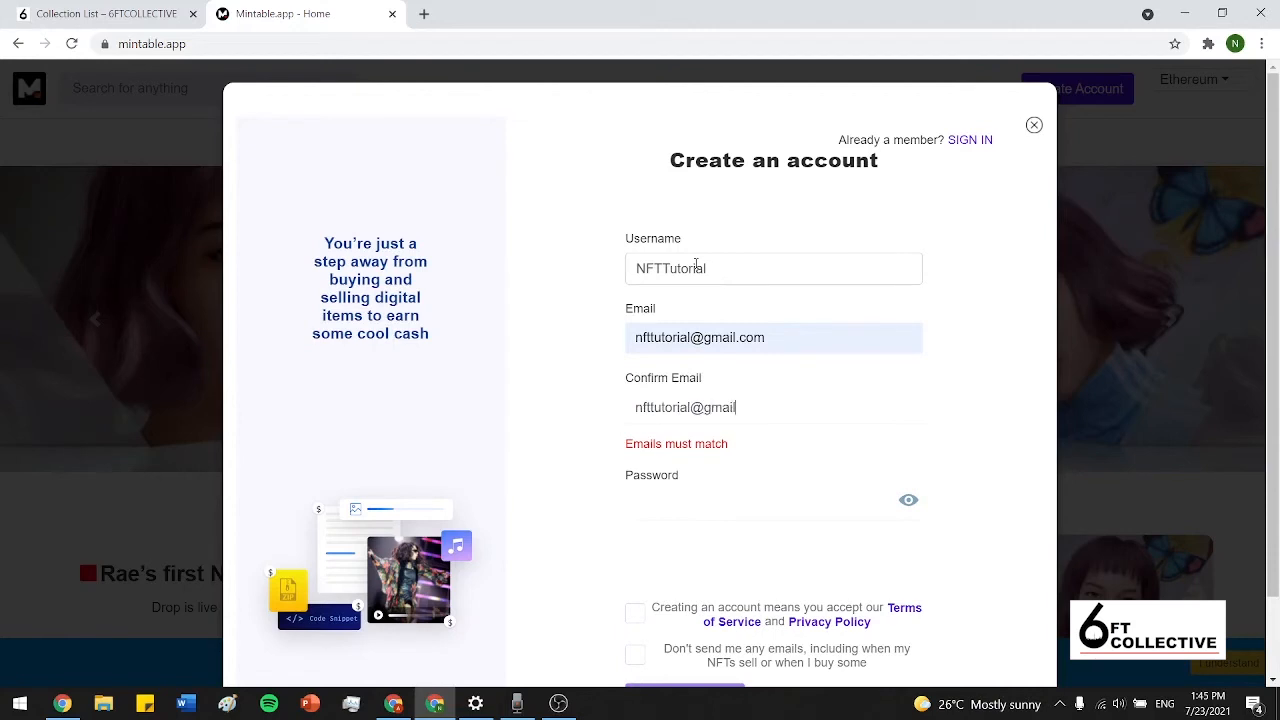
pyautogui.write('.com')
pyautogui.press('Tab')
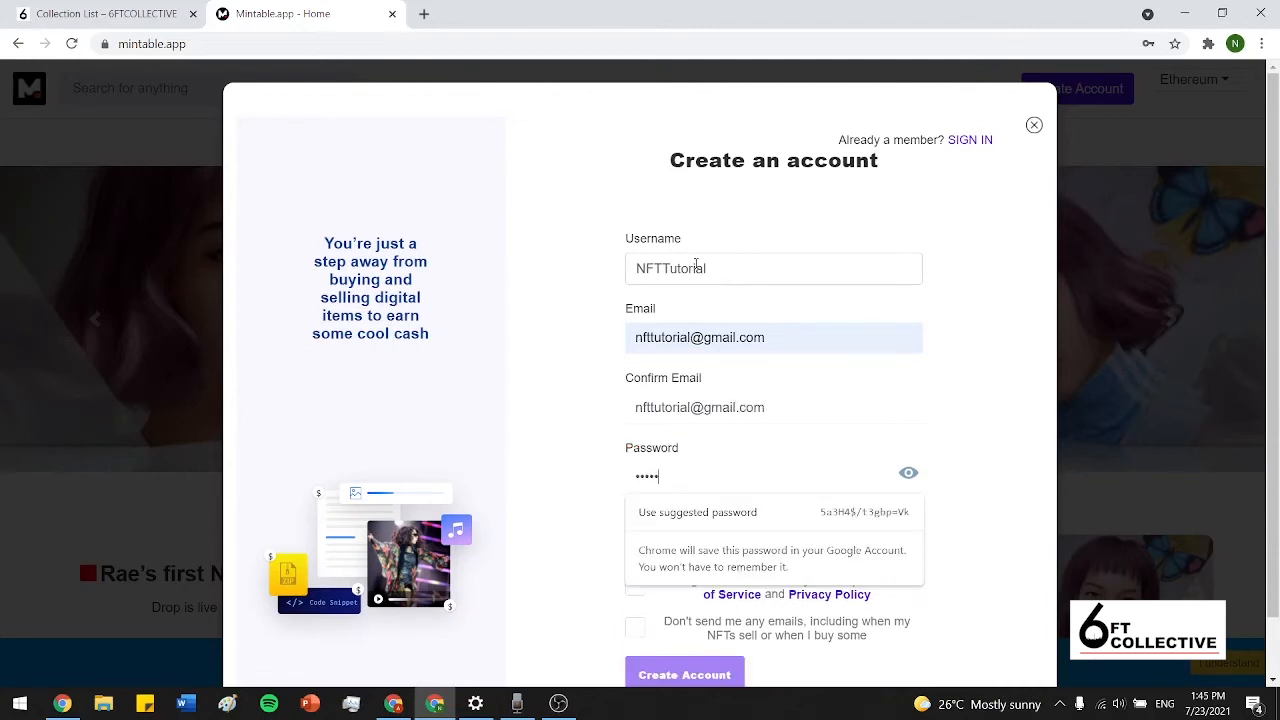
pyautogui.write('xxxxxx')
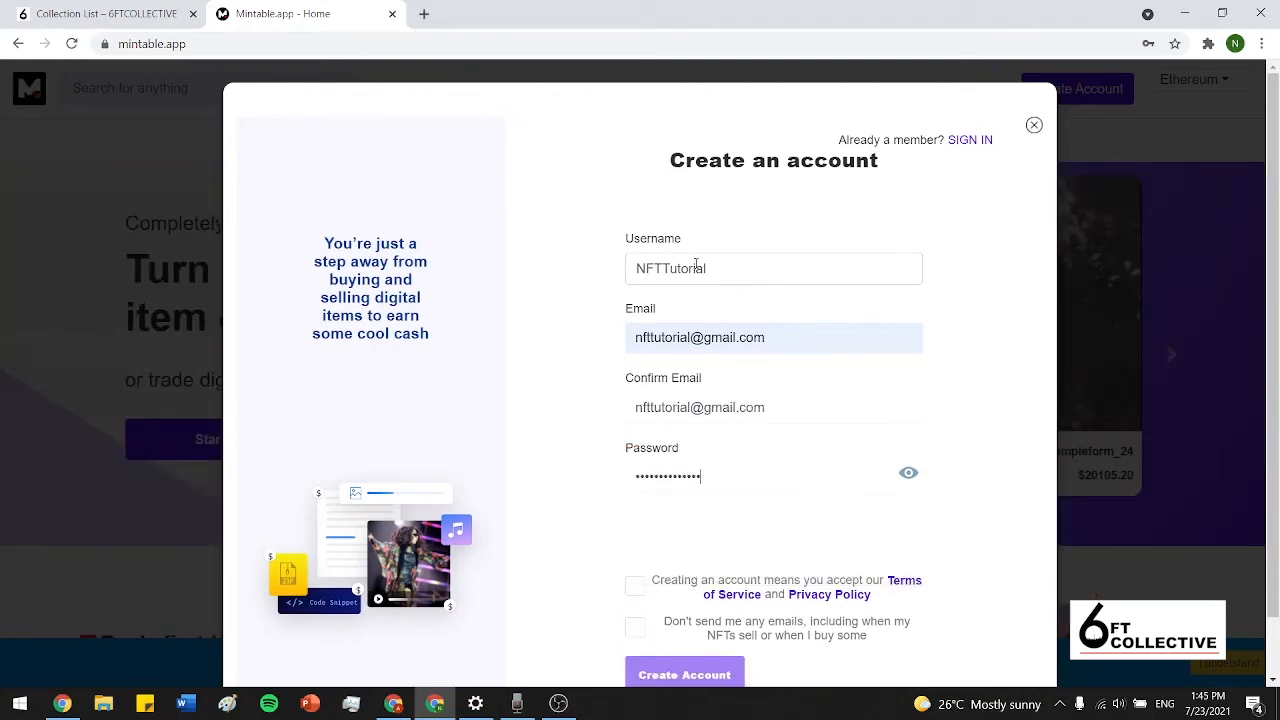
pyautogui.scroll(-1, 657, 465)
# Accept the terms, paste a stronger password, submit the registration and let Chrome save the login
pyautogui.click(633, 533)
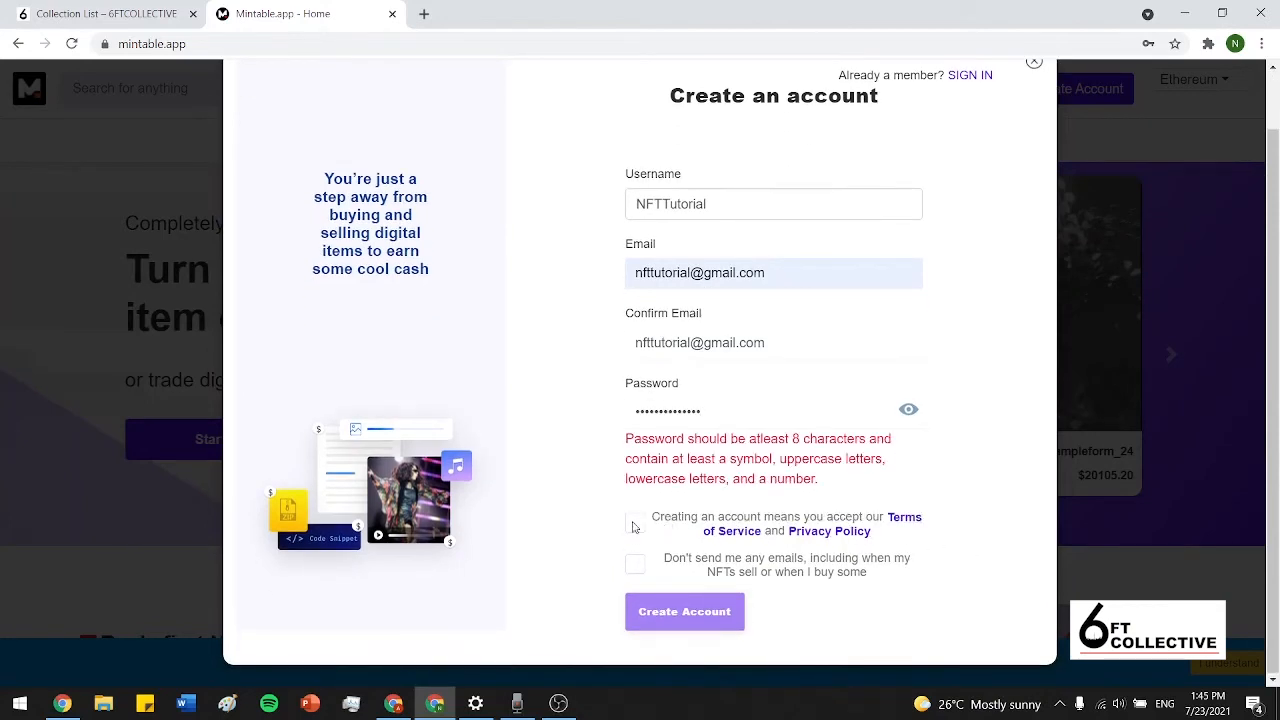
pyautogui.click(634, 523)
pyautogui.moveTo(706, 415); pyautogui.dragTo(614, 400)
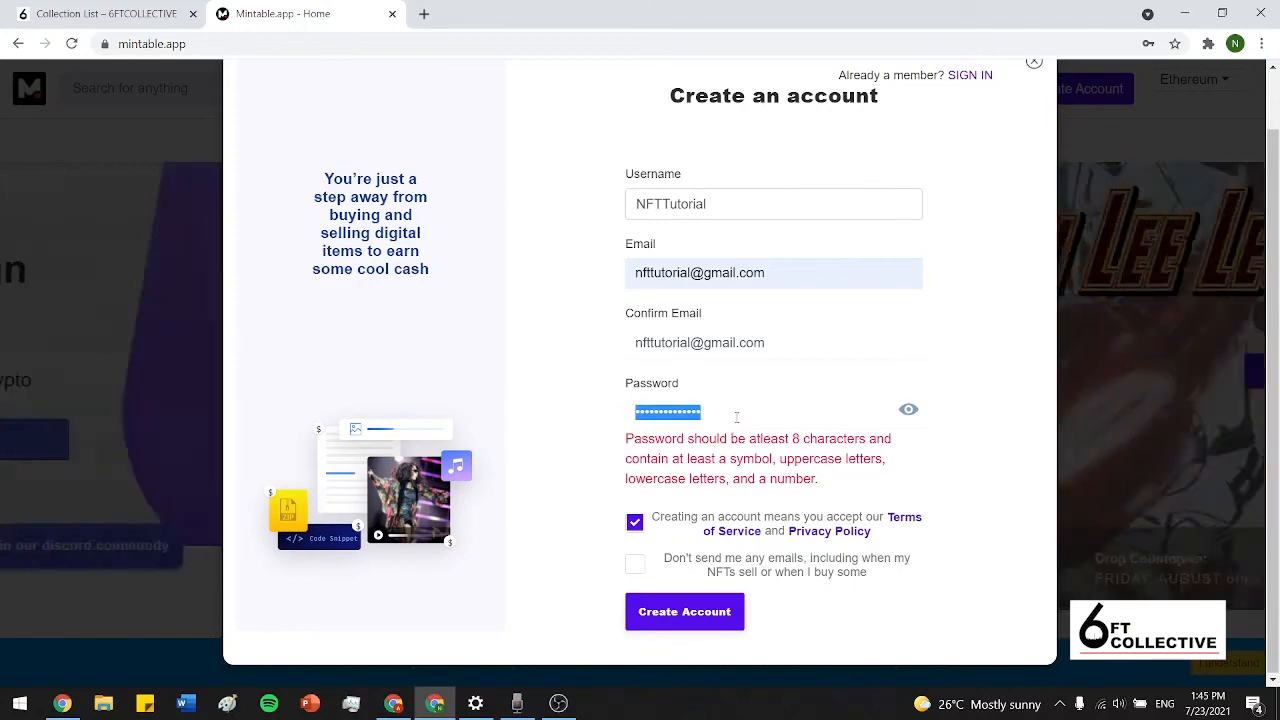
pyautogui.hotkey('ctrl', 'v')
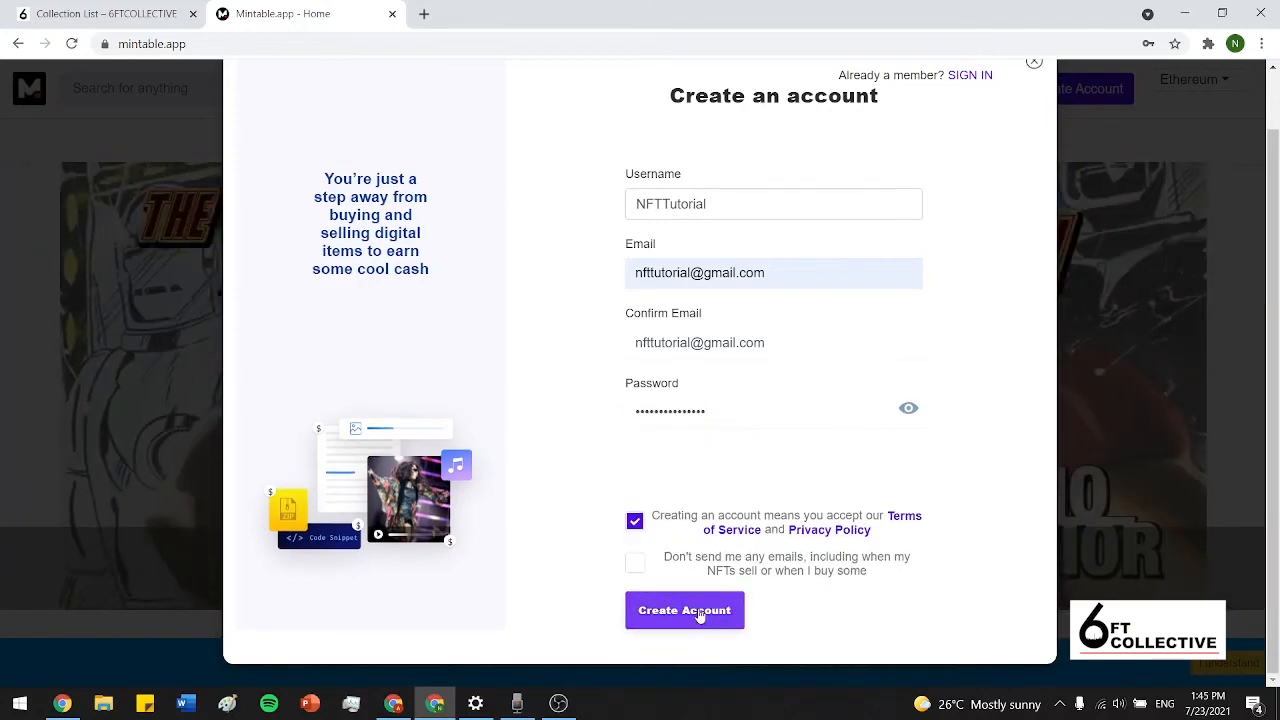
pyautogui.click(700, 614)
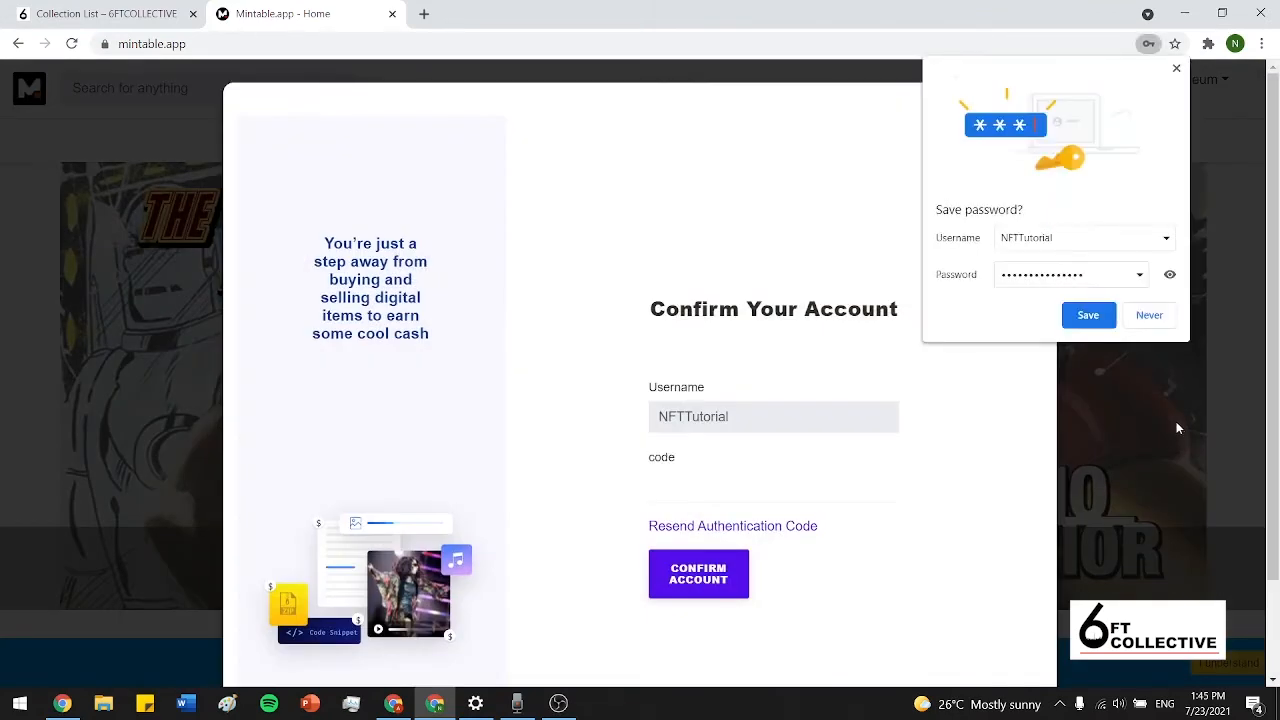
pyautogui.click(1086, 316)
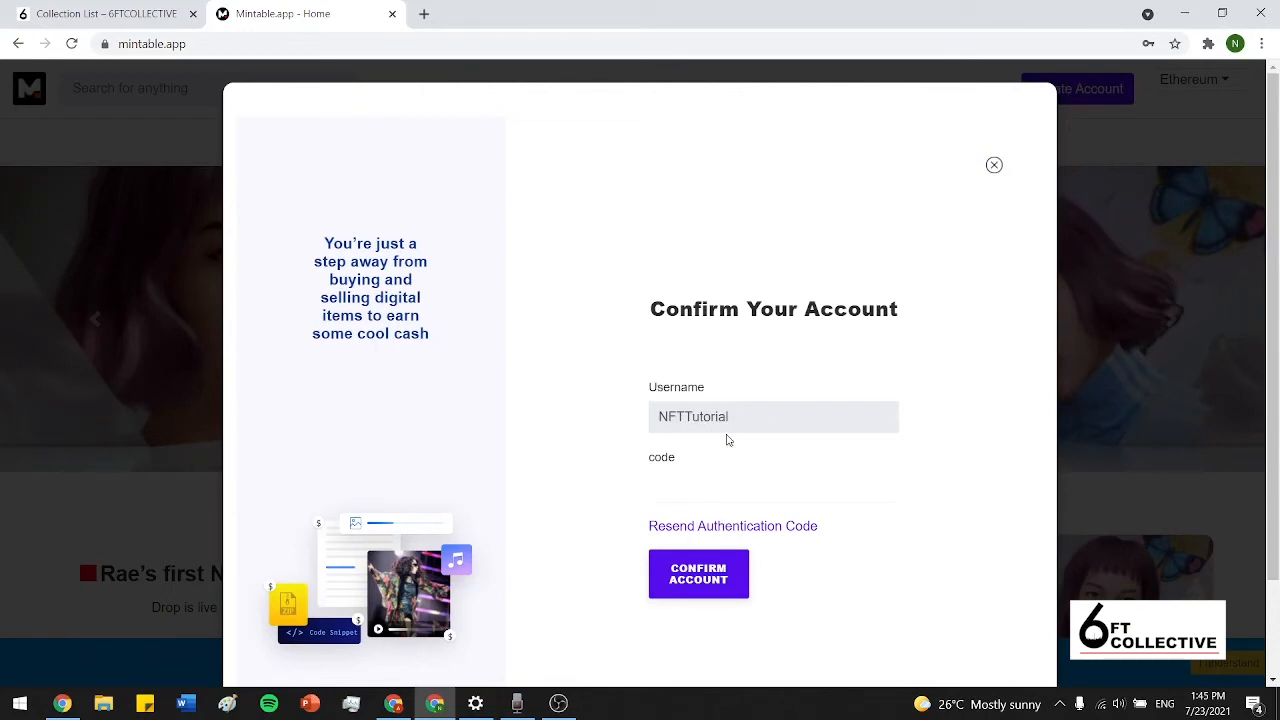
pyautogui.click(424, 14)
pyautogui.write('gma')
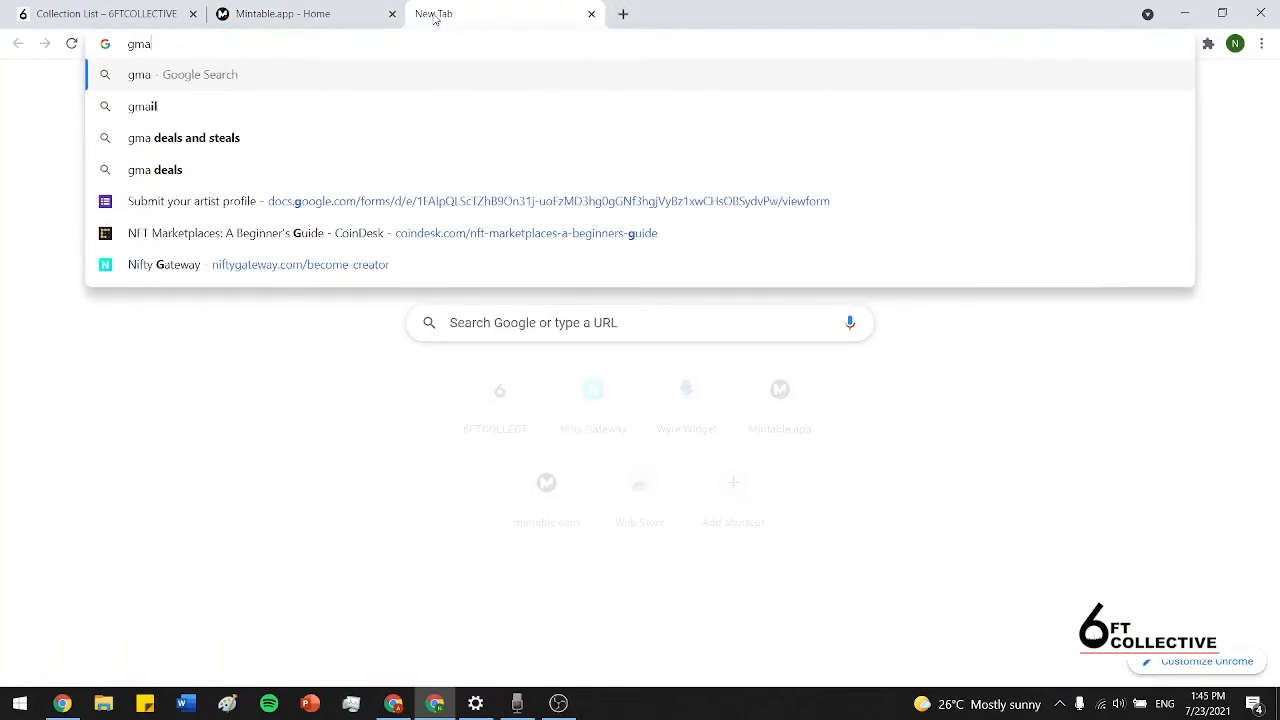
pyautogui.write('il.com')
# Load gmail.com in the new tab and dismiss the Google Meet announcement
pyautogui.press('Return')
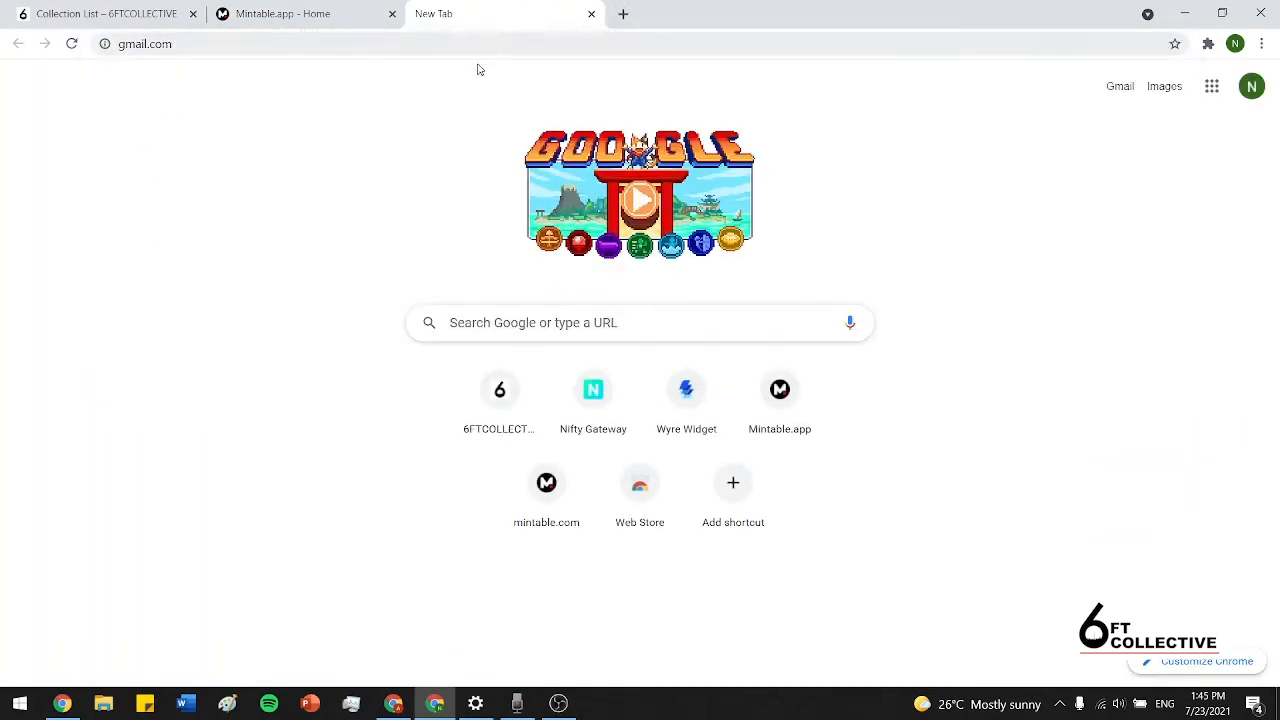
pyautogui.click(425, 45)
pyautogui.press('Return')
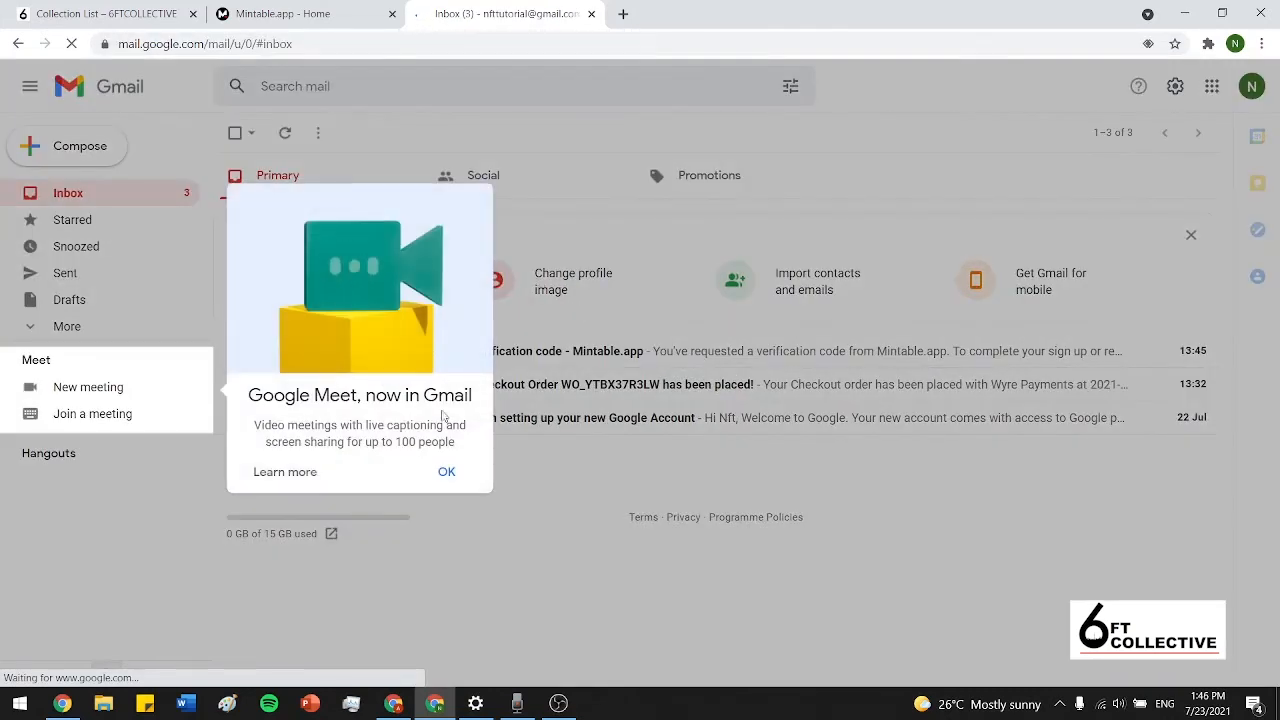
pyautogui.click(446, 471)
pyautogui.click(636, 358)
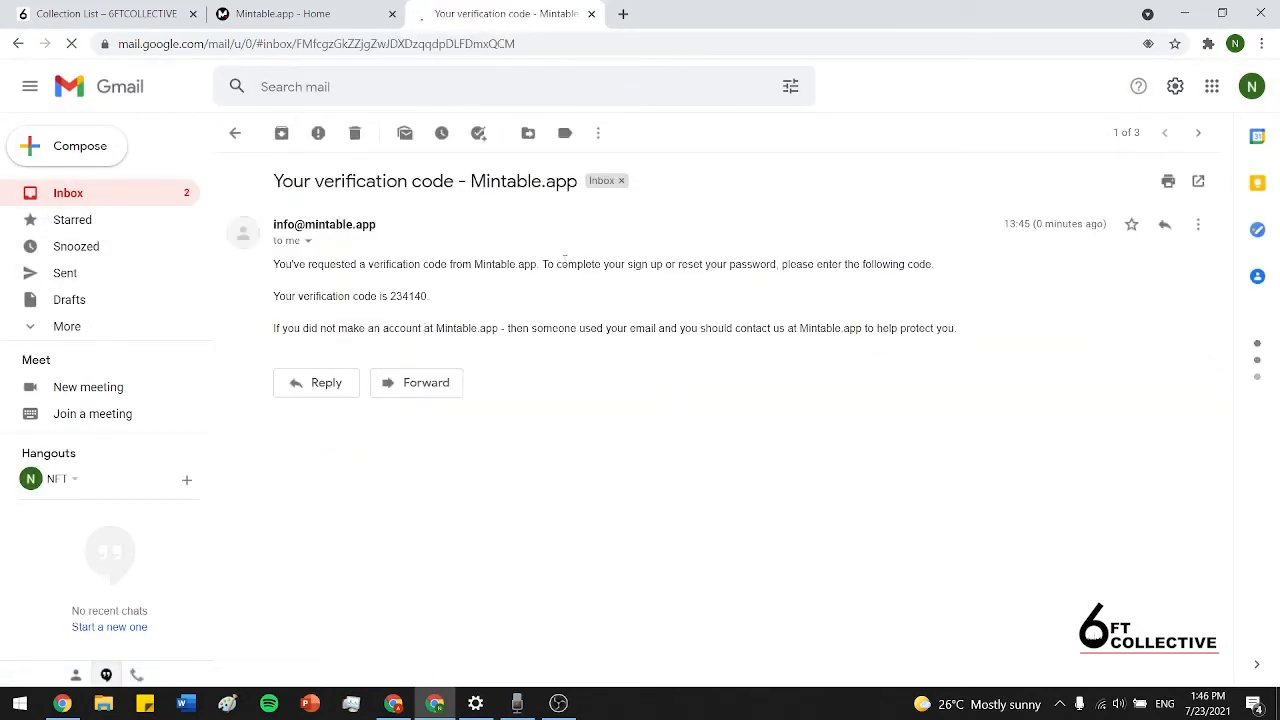
pyautogui.moveTo(433, 297); pyautogui.dragTo(377, 296)
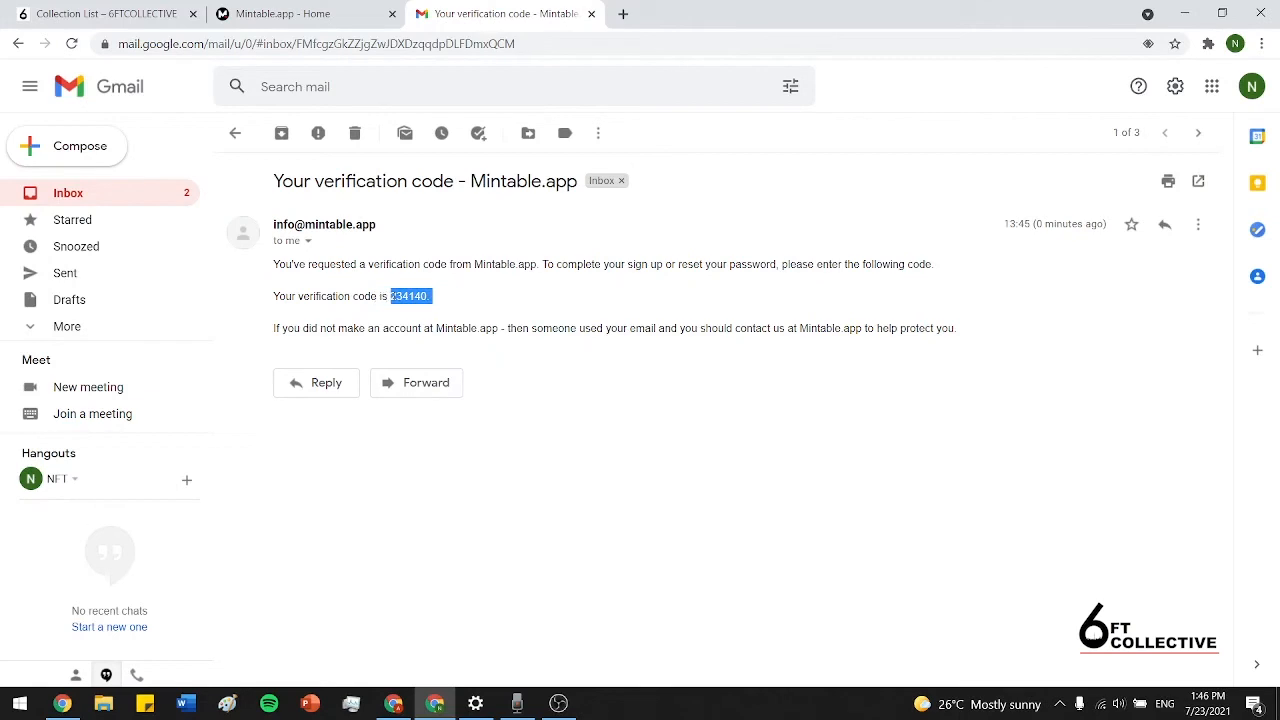
# Paste the emailed code into Mintable's confirmation field and confirm the account
pyautogui.click(340, 8)
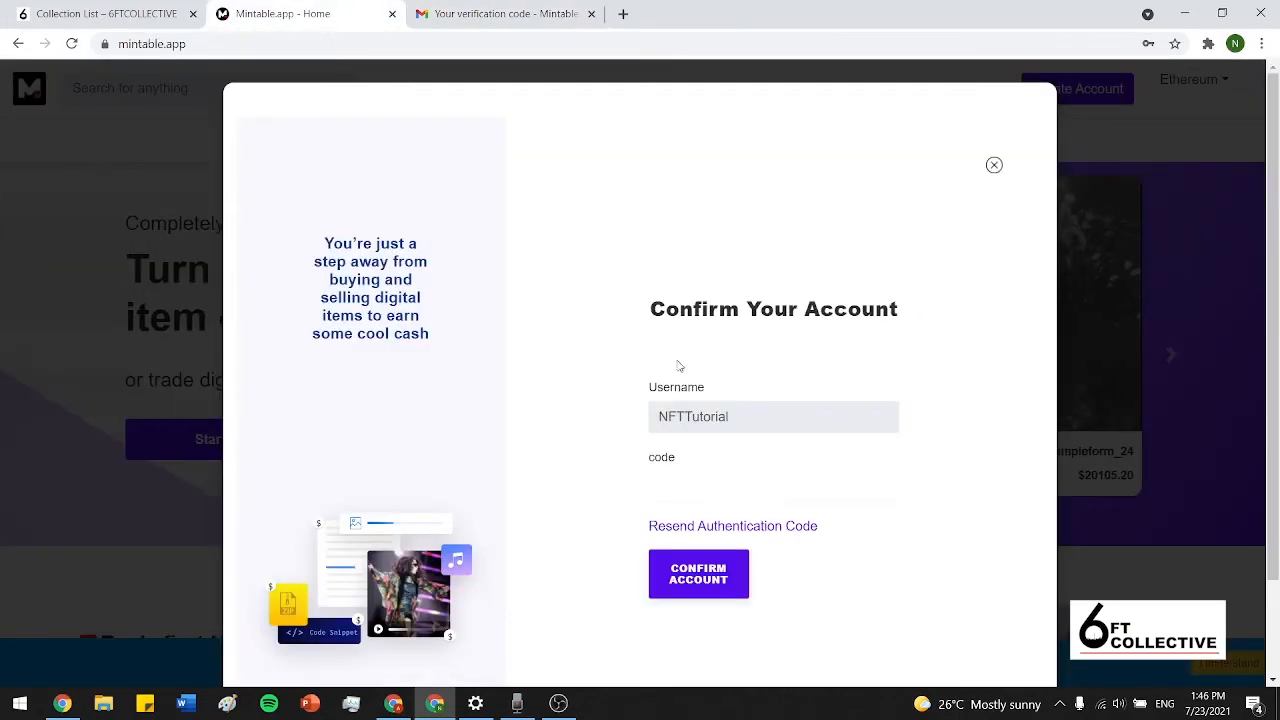
pyautogui.click(719, 489)
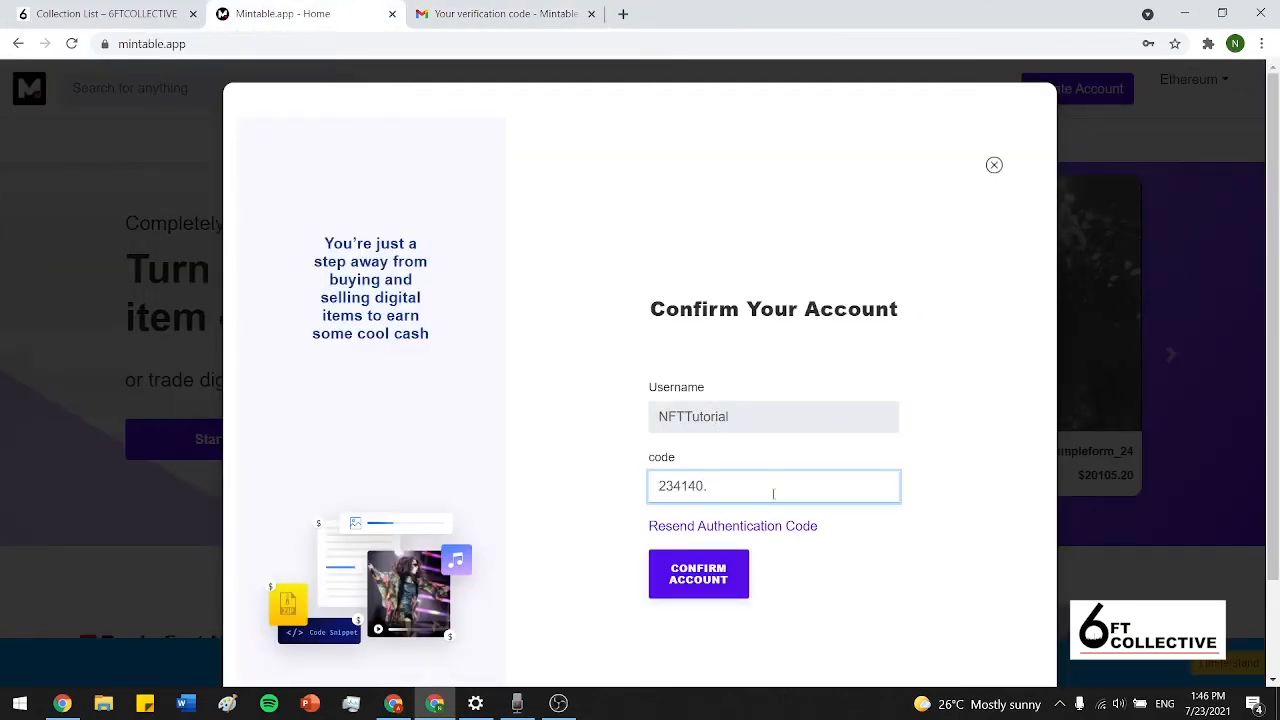
pyautogui.click(714, 572)
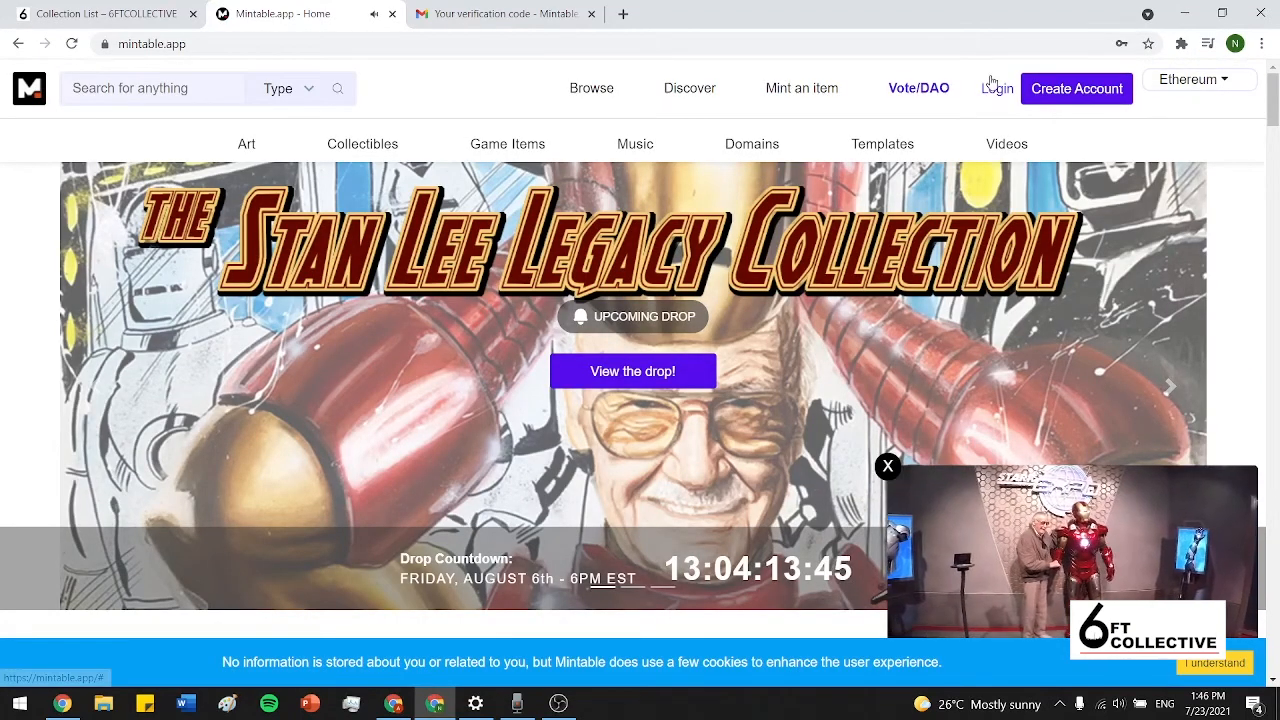
# Log in to the newly confirmed Mintable account
pyautogui.click(997, 88)
pyautogui.click(686, 540)
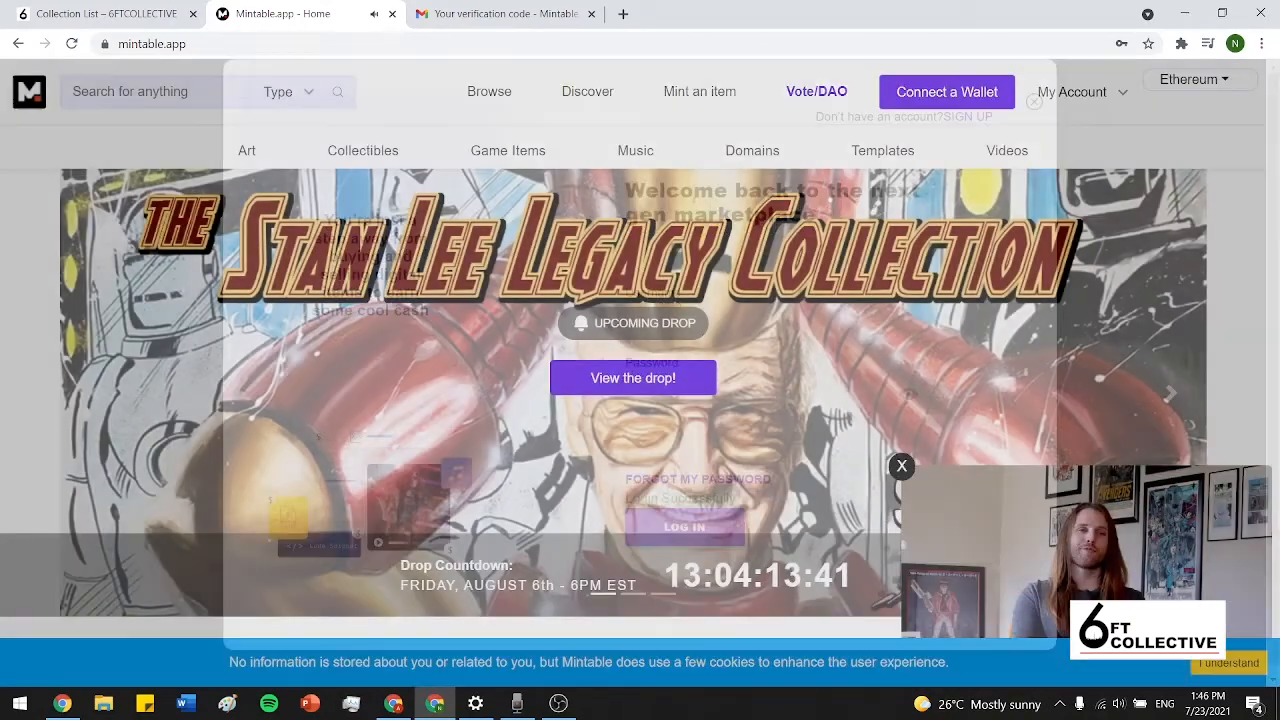
pyautogui.scroll(-2, 880, 468)
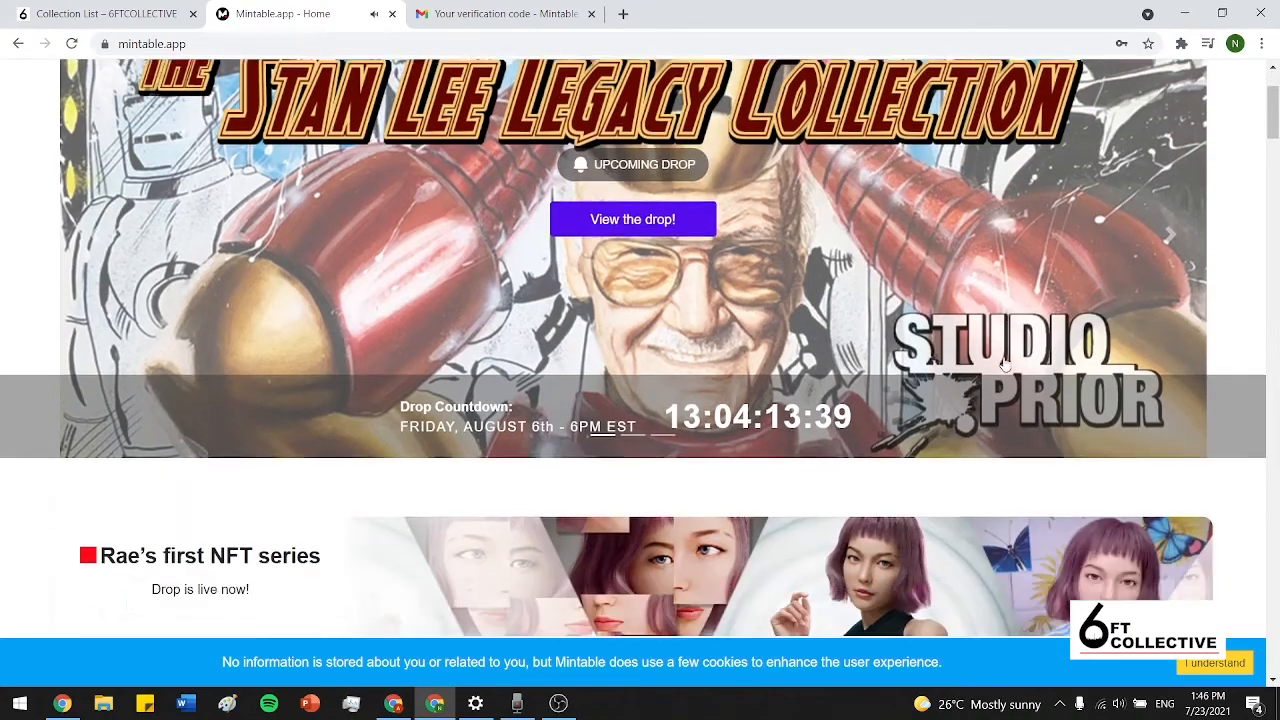
pyautogui.scroll(-5, 1000, 363)
pyautogui.scroll(-4, 1000, 363)
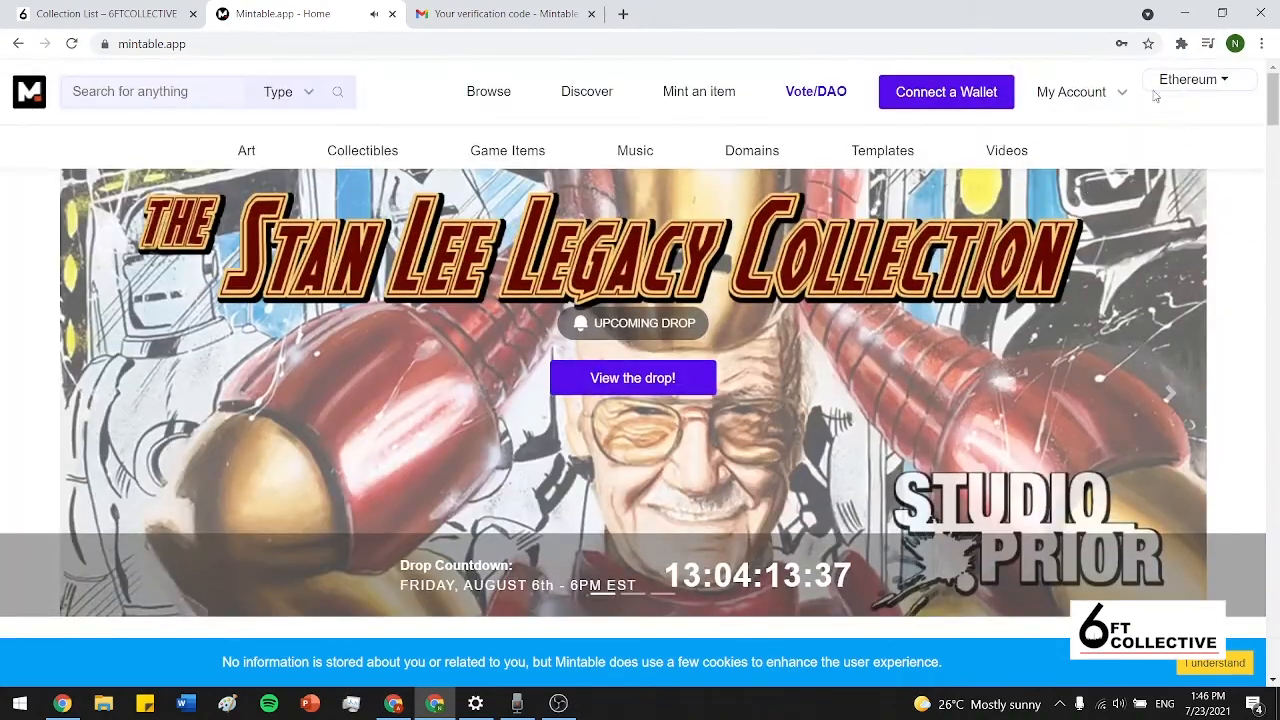
# Go to the nfttutorial profile dashboard and show its My NFTs section
pyautogui.moveTo(1078, 91)
pyautogui.click(1078, 131)
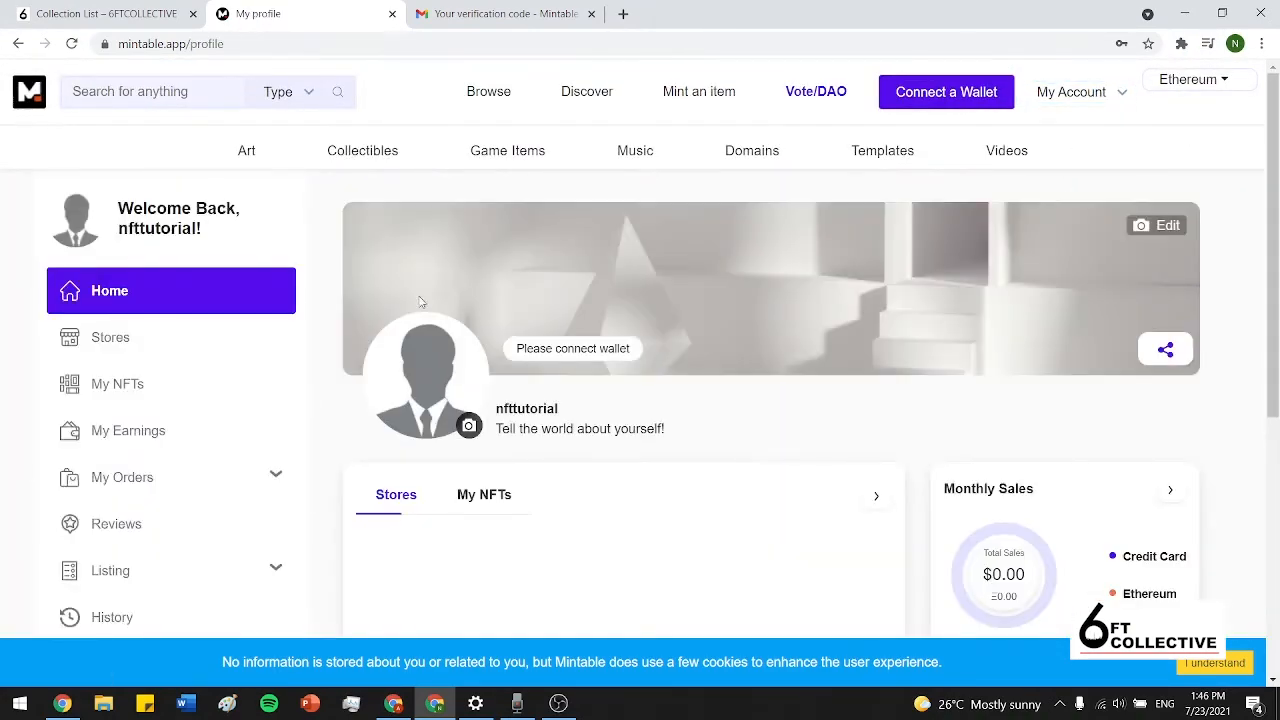
pyautogui.scroll(-2, 628, 454)
pyautogui.scroll(-2, 734, 463)
pyautogui.scroll(1, 389, 361)
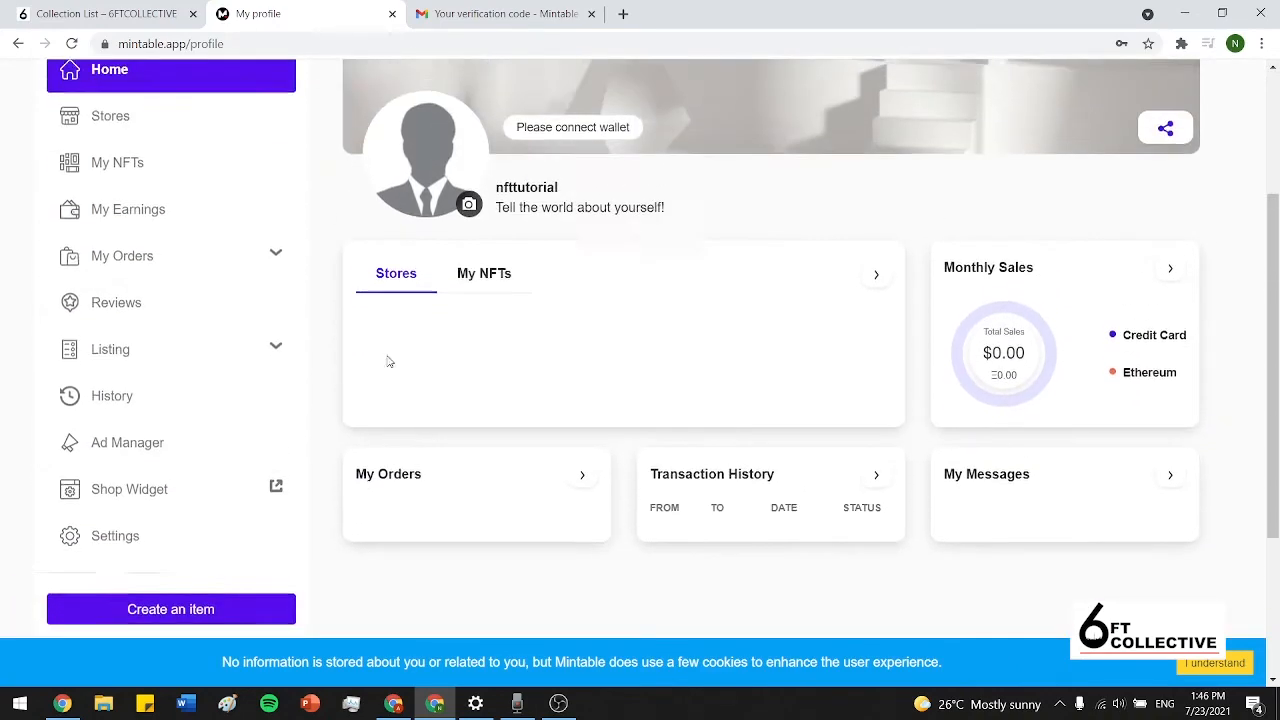
pyautogui.scroll(1, 389, 361)
pyautogui.click(484, 327)
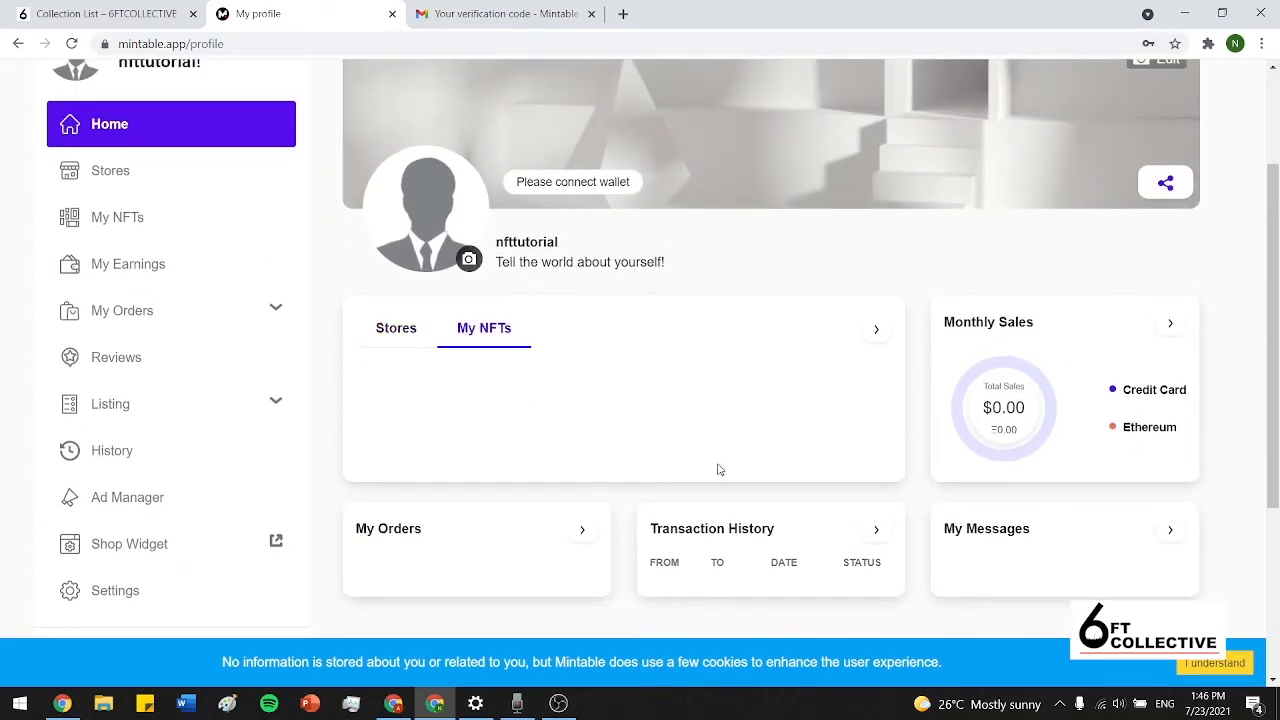
pyautogui.scroll(3, 717, 469)
pyautogui.scroll(-1, 785, 288)
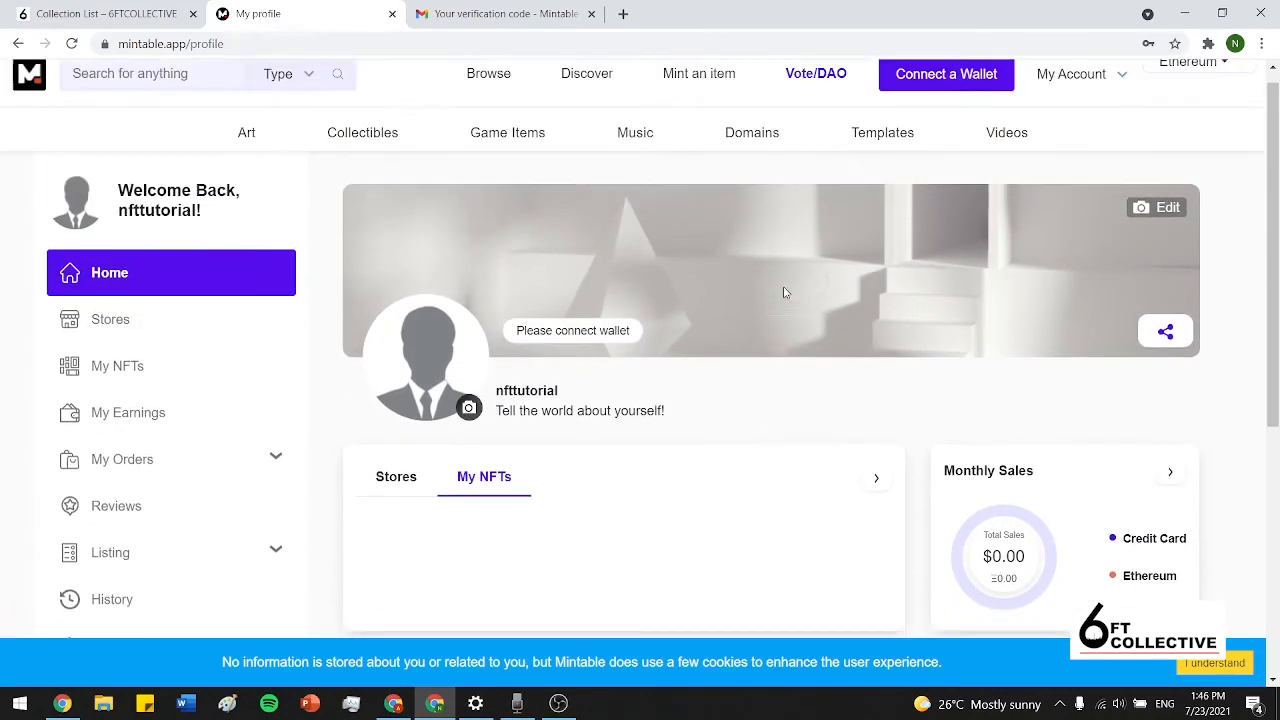
pyautogui.scroll(1, 785, 291)
# Choose MetaMask as the wallet and approve connecting Account 1 to mintable.app
pyautogui.click(926, 95)
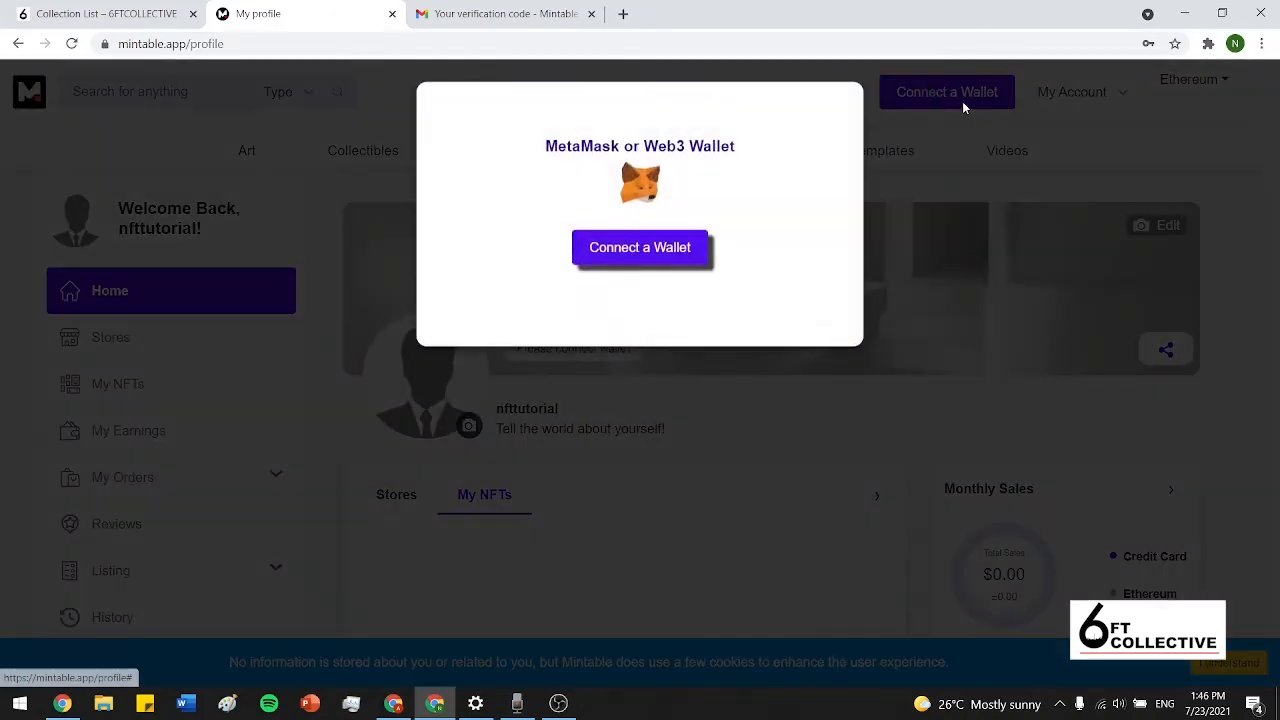
pyautogui.click(660, 248)
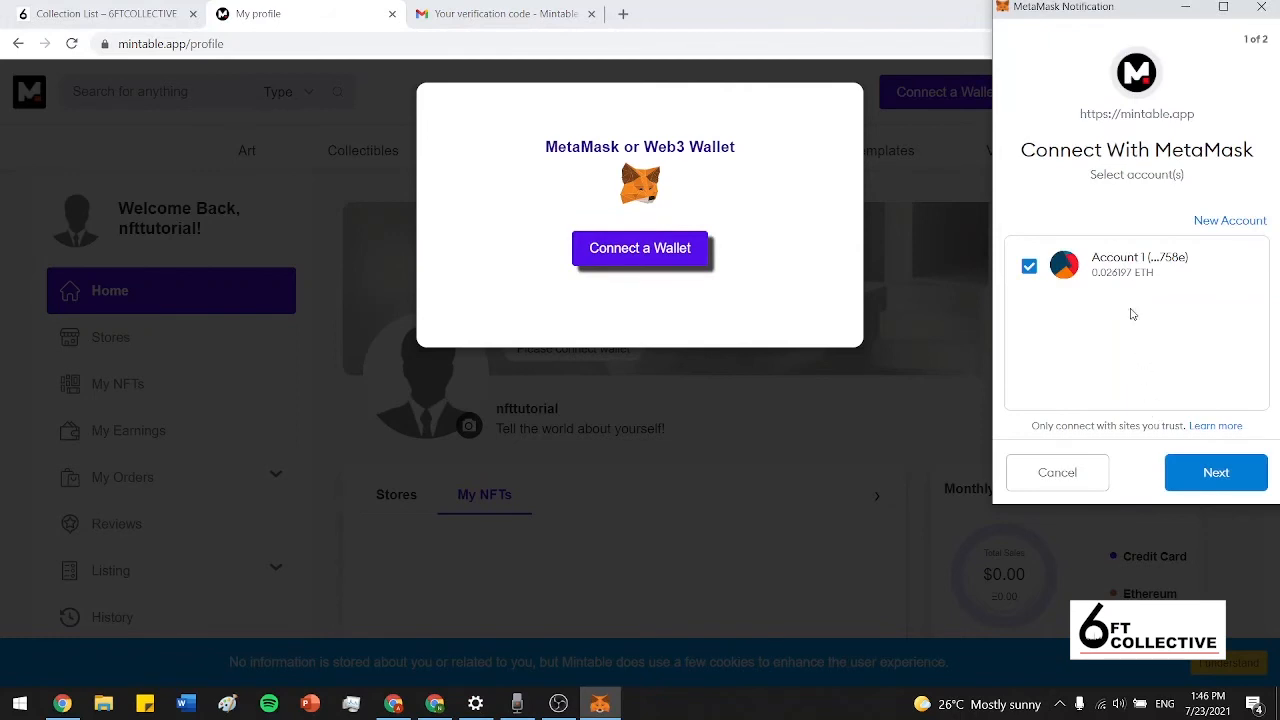
pyautogui.click(1214, 472)
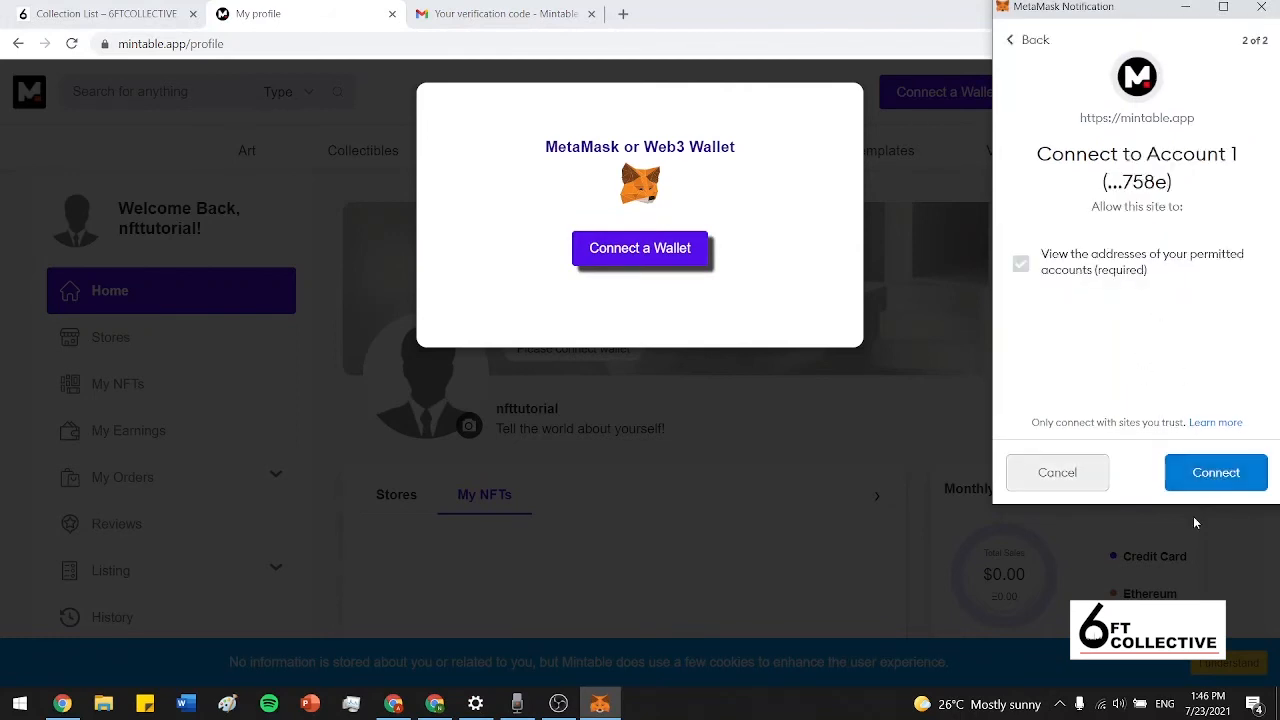
pyautogui.click(1200, 478)
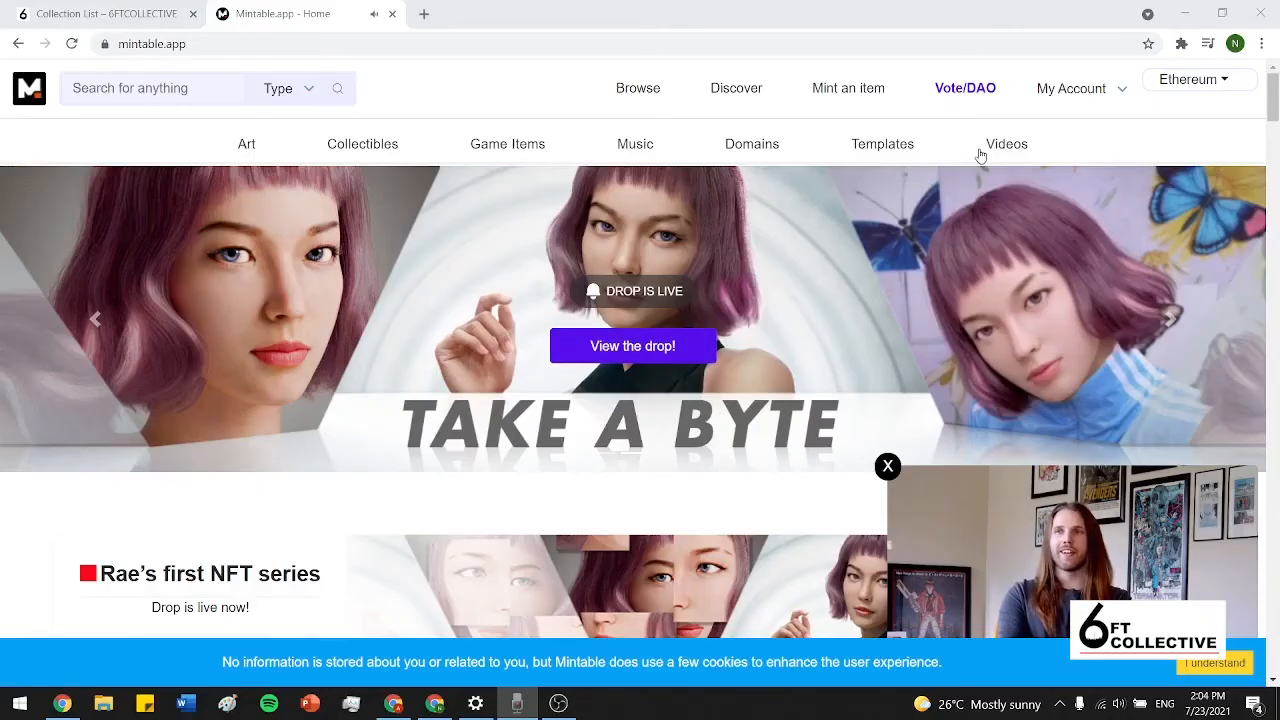
# Close the floating video panel and browse the promoted creations on the home page
pyautogui.click(879, 470)
pyautogui.scroll(-1, 877, 472)
pyautogui.scroll(-3, 877, 472)
pyautogui.scroll(-2, 661, 398)
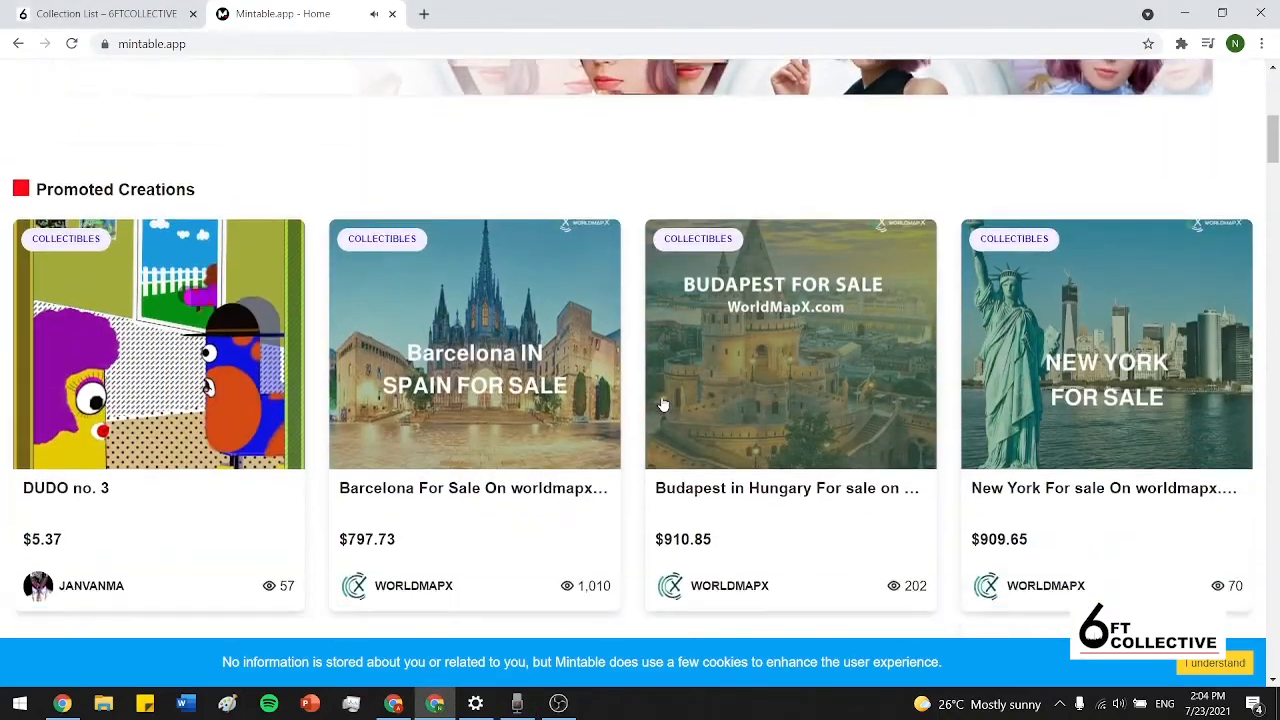
pyautogui.scroll(-3, 661, 398)
pyautogui.scroll(-4, 661, 398)
pyautogui.scroll(-4, 659, 400)
pyautogui.scroll(-4, 659, 395)
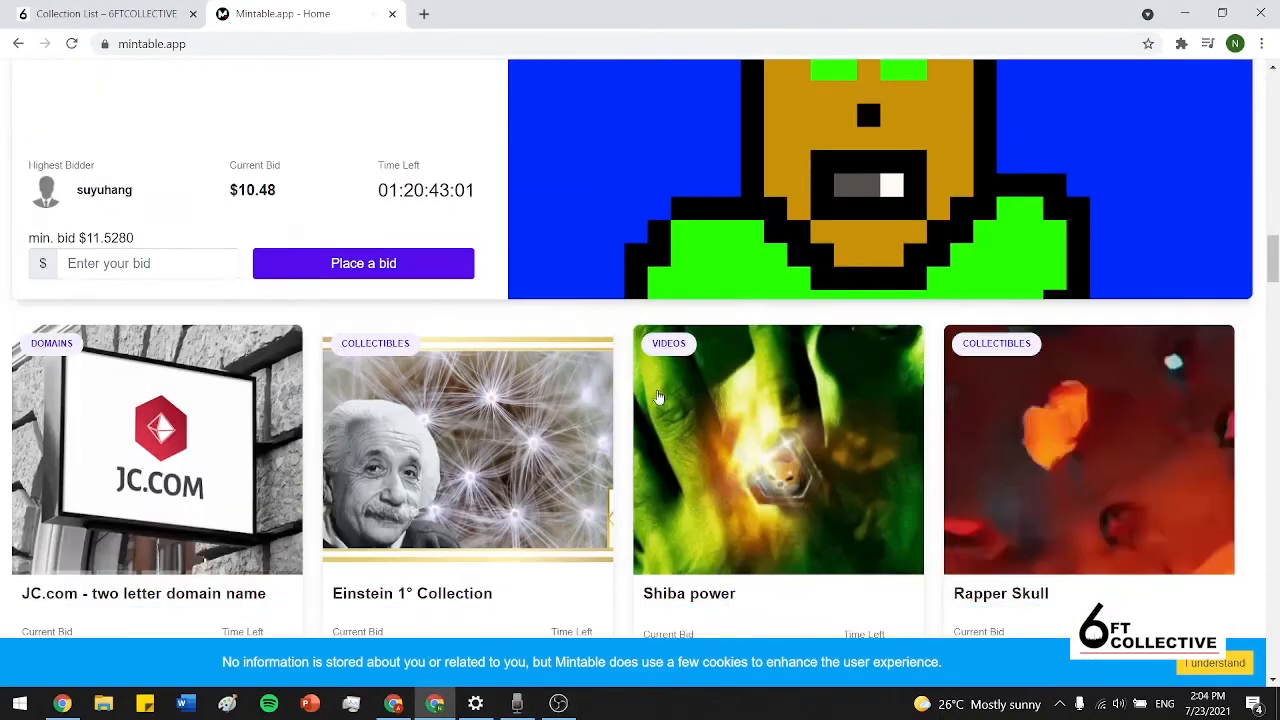
pyautogui.scroll(-2, 659, 395)
pyautogui.scroll(-1, 659, 392)
pyautogui.scroll(5, 660, 380)
pyautogui.scroll(3, 620, 340)
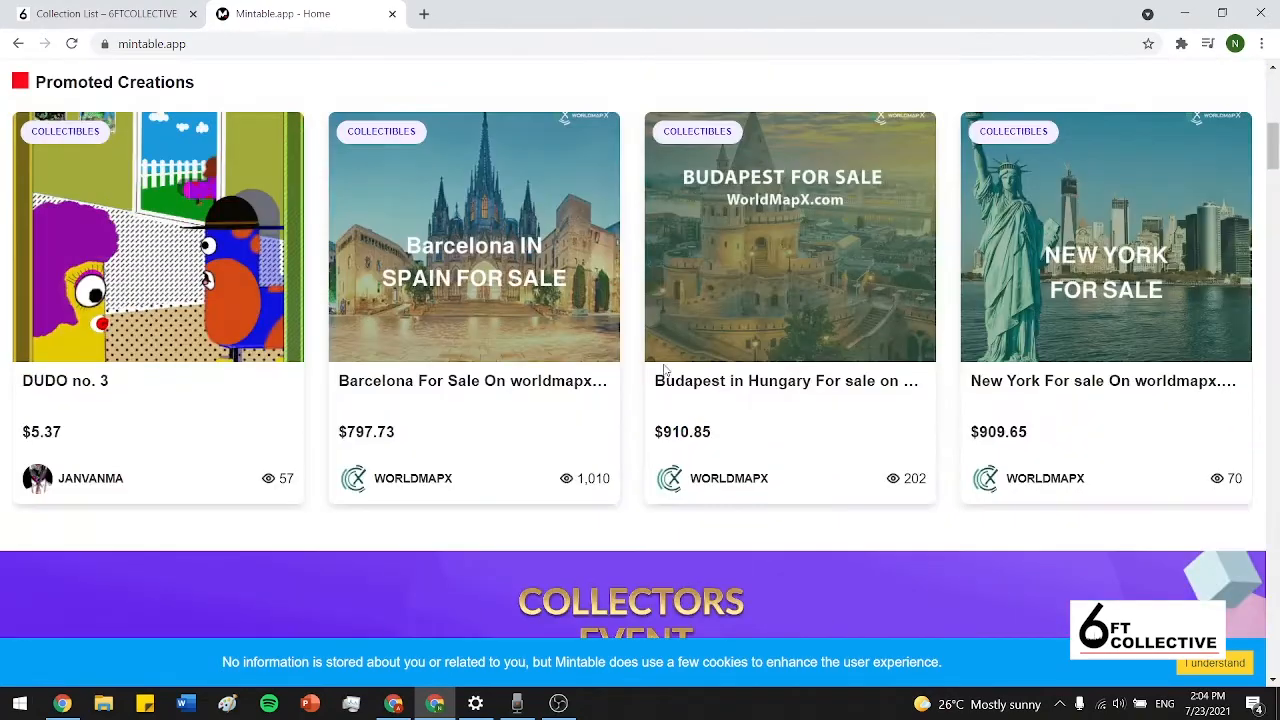
pyautogui.scroll(3, 570, 300)
pyautogui.scroll(2, 523, 255)
pyautogui.scroll(-2, 490, 270)
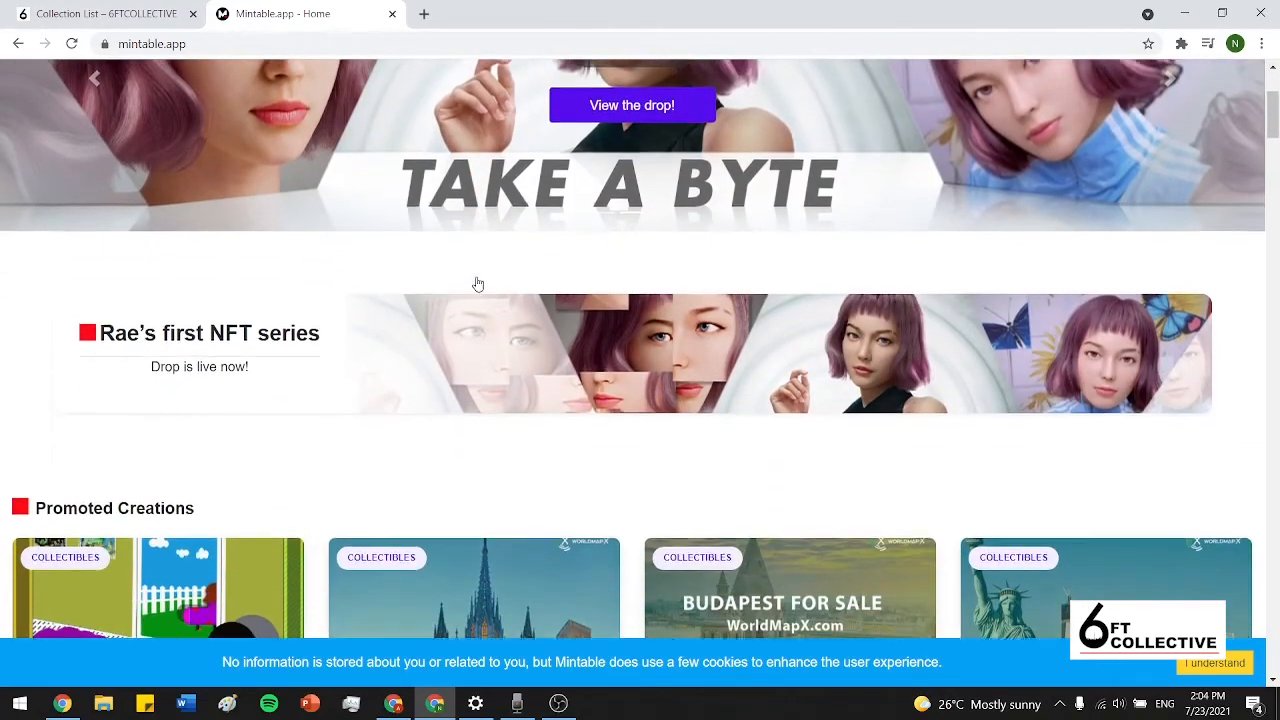
pyautogui.scroll(-3, 477, 283)
pyautogui.scroll(6, 460, 260)
# Search the marketplace for 'rap' and open The Brooklyn Hokage listing by 6ftcollective
pyautogui.click(128, 88)
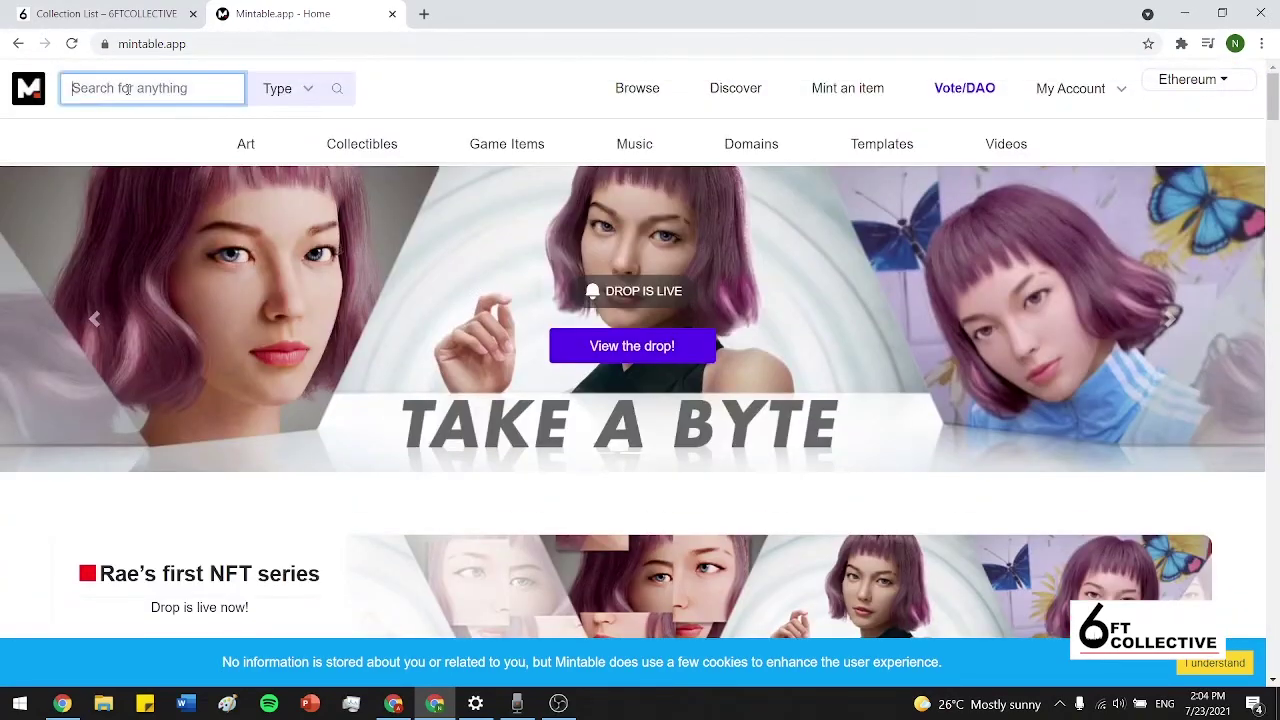
pyautogui.write('ra')
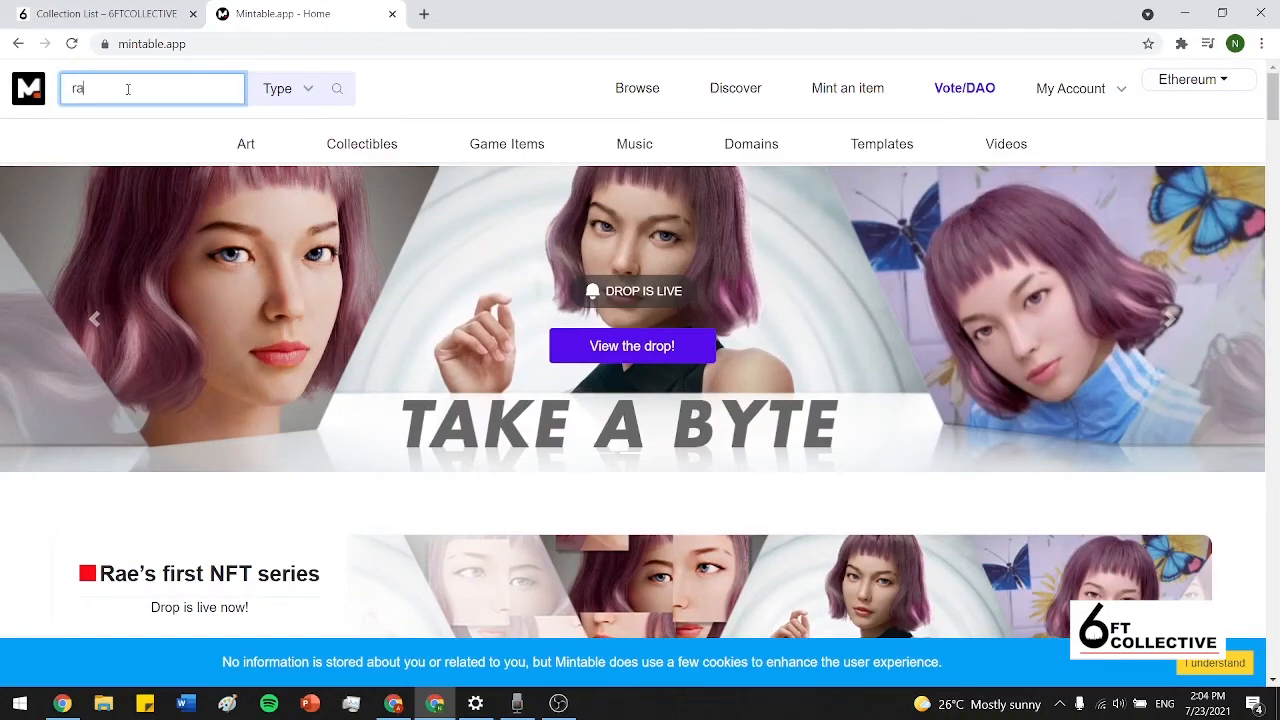
pyautogui.write('p')
pyautogui.press('Return')
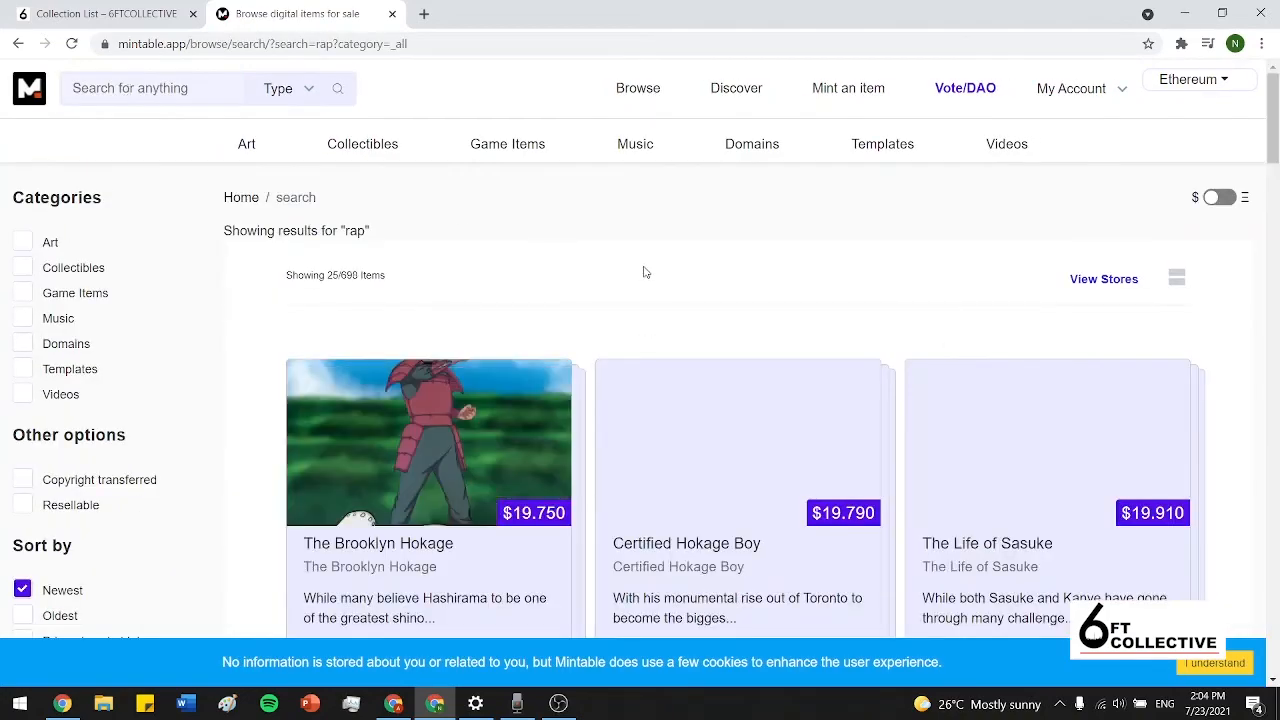
pyautogui.scroll(-1, 900, 320)
pyautogui.scroll(-3, 930, 303)
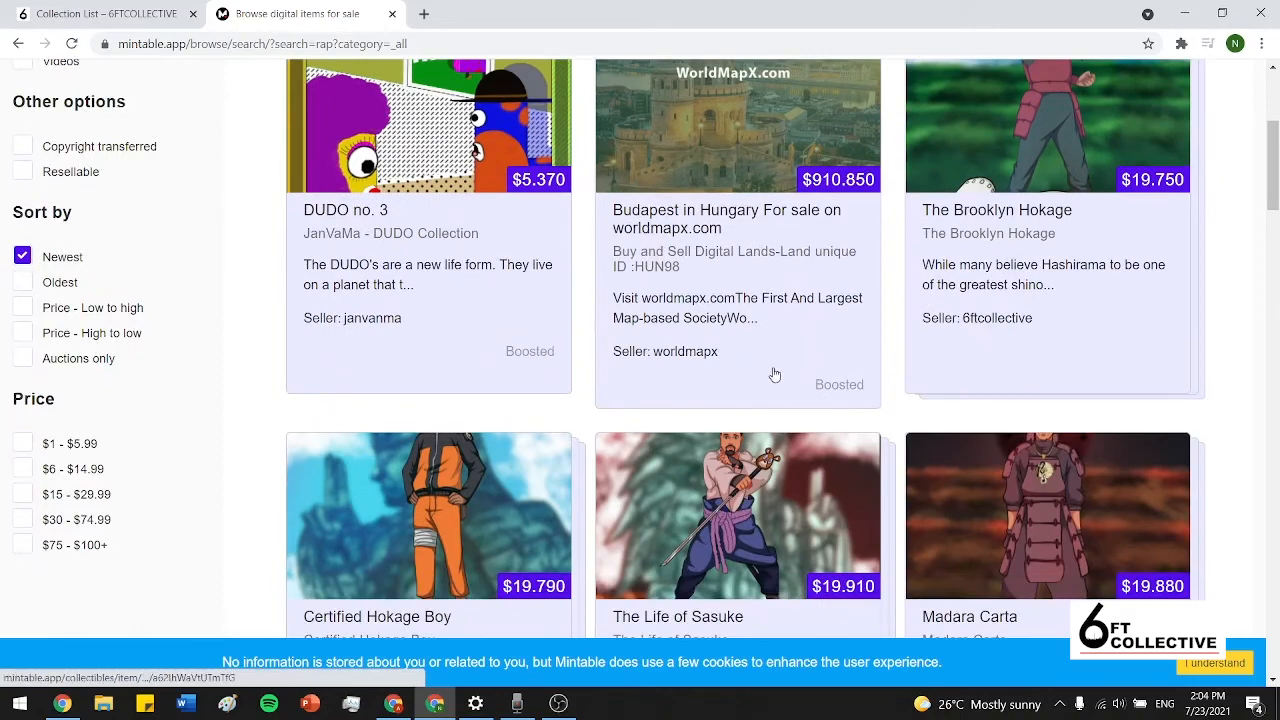
pyautogui.scroll(-2, 700, 385)
pyautogui.scroll(-2, 700, 440)
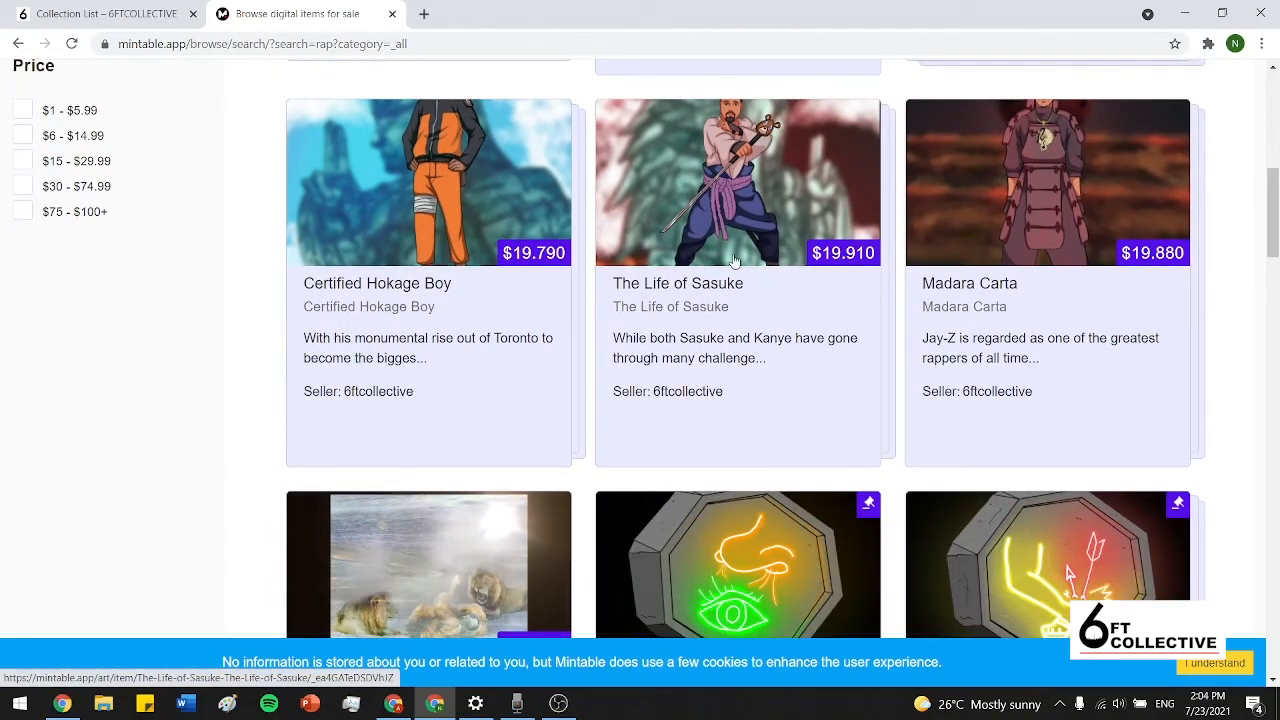
pyautogui.scroll(2, 954, 274)
pyautogui.scroll(2, 997, 257)
pyautogui.scroll(2, 1078, 302)
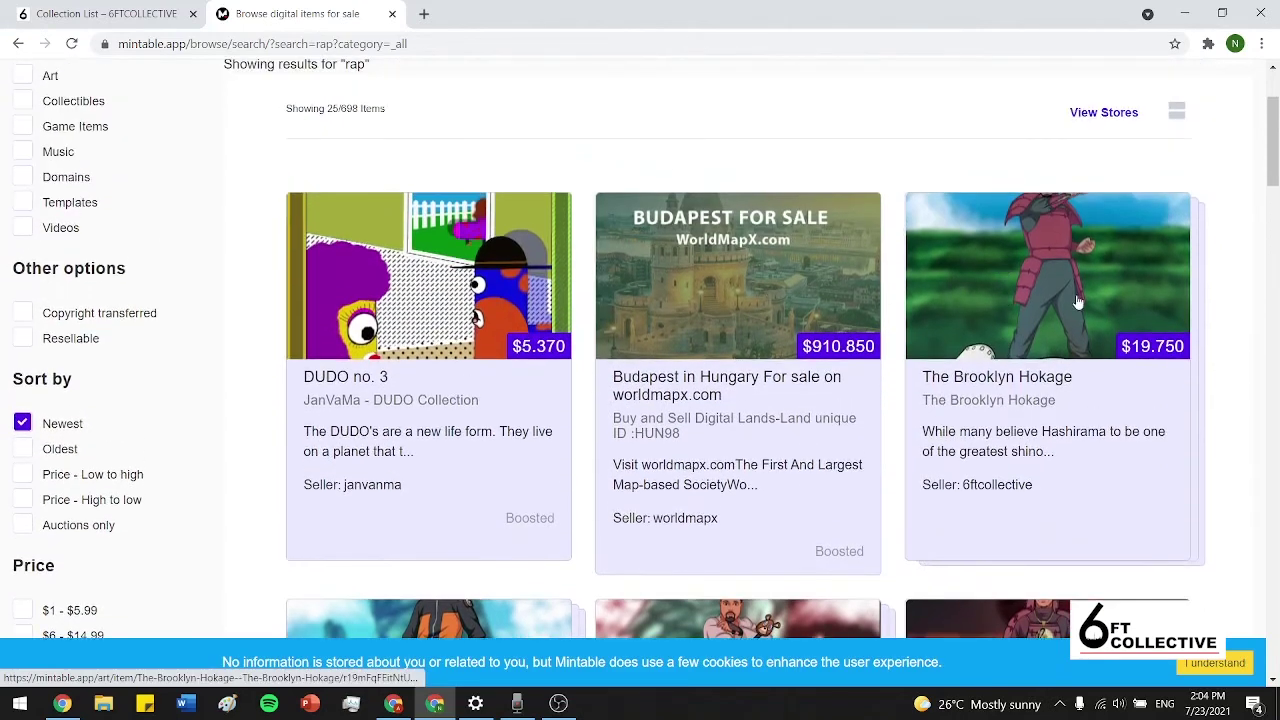
pyautogui.click(1087, 410)
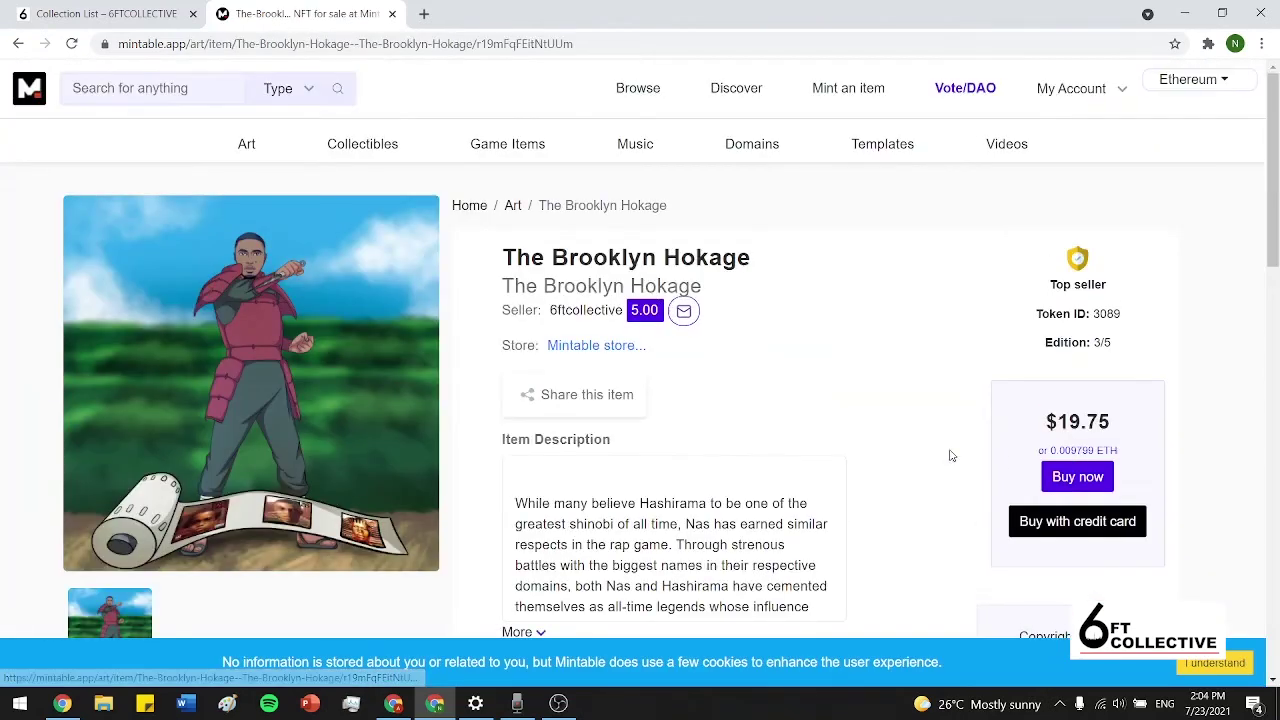
# View the 6ftcollective profile's About description, then its NFTs for sale
pyautogui.click(589, 311)
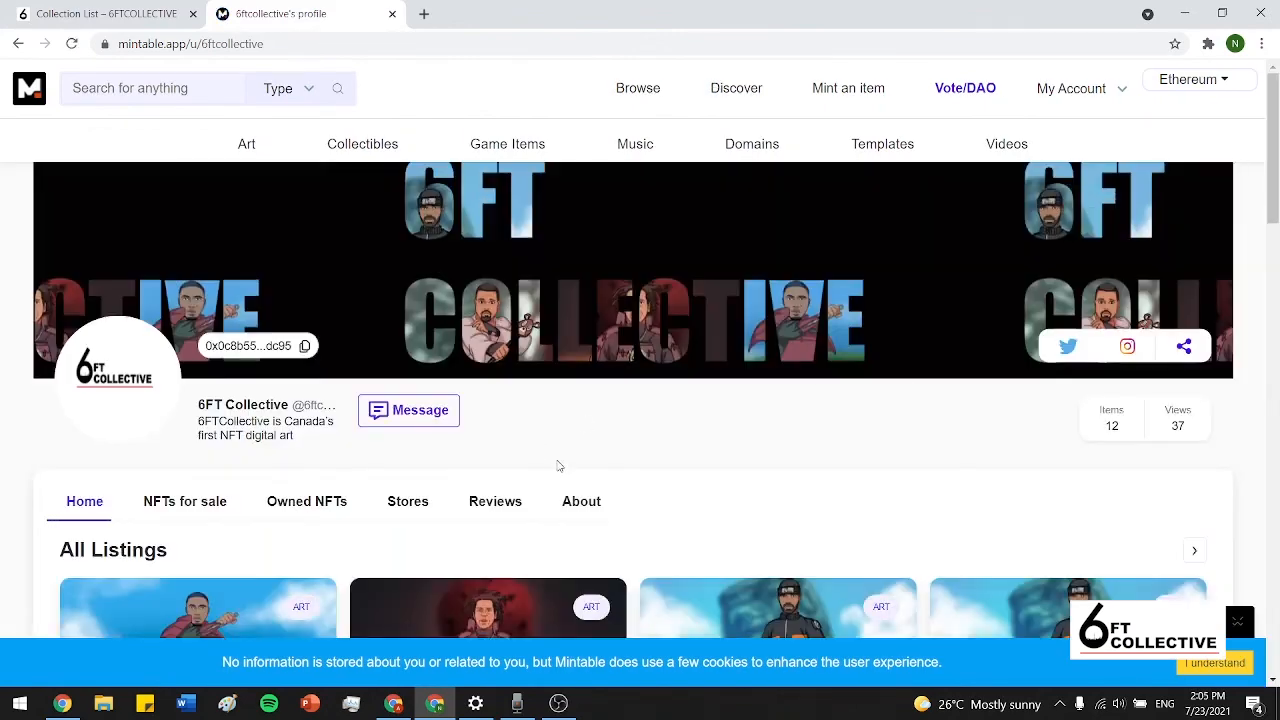
pyautogui.scroll(-1, 557, 466)
pyautogui.scroll(-2, 563, 443)
pyautogui.scroll(-2, 588, 415)
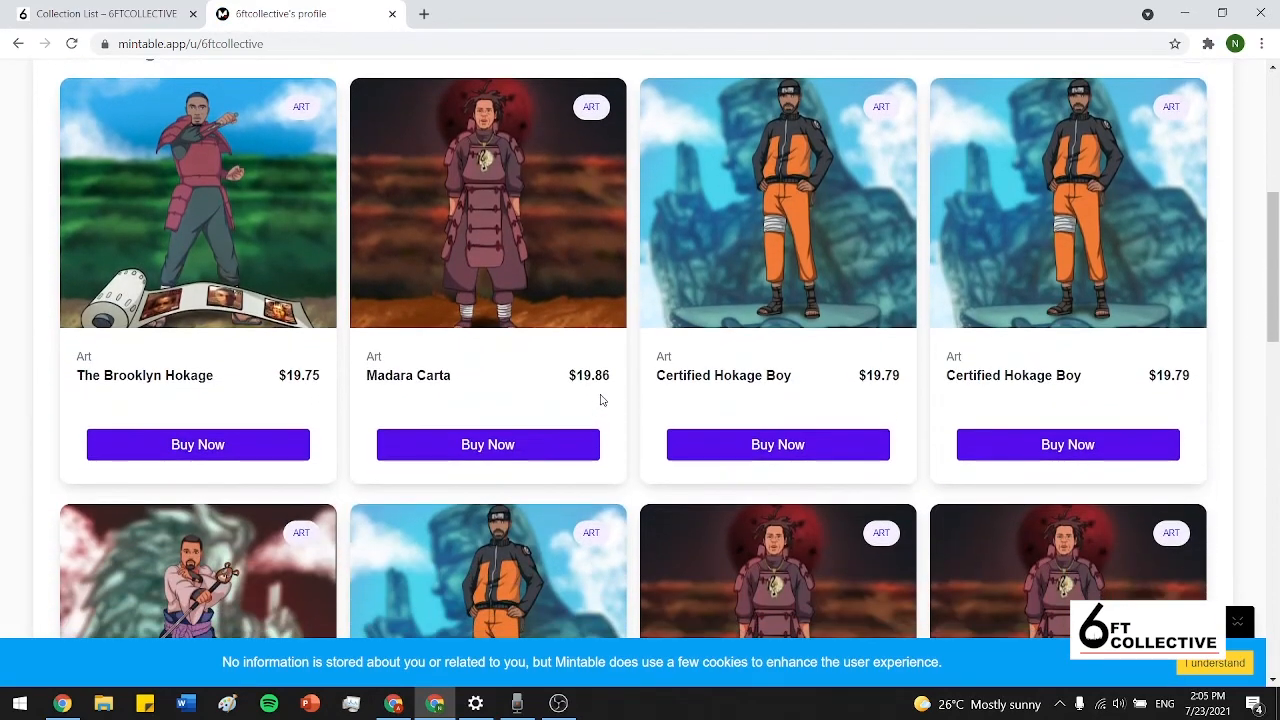
pyautogui.scroll(2, 603, 395)
pyautogui.scroll(2, 595, 370)
pyautogui.click(577, 340)
pyautogui.scroll(-1, 950, 410)
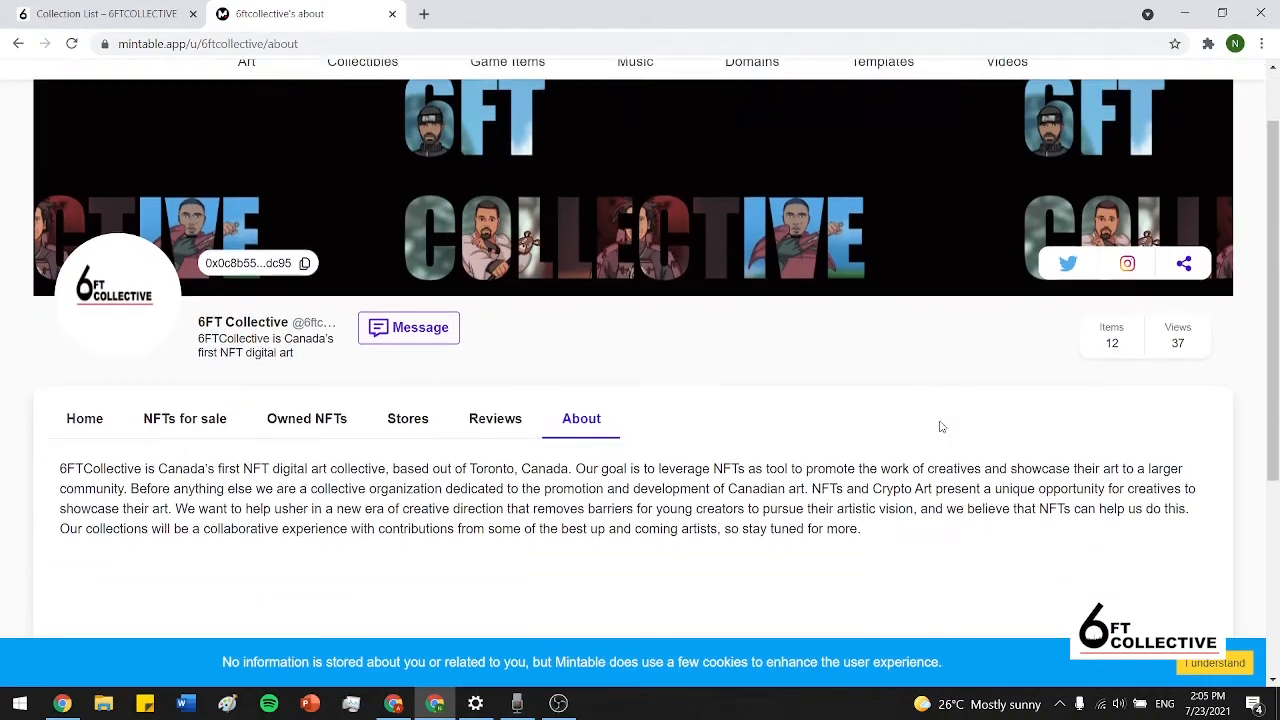
pyautogui.scroll(-1, 930, 428)
pyautogui.scroll(-2, 780, 395)
pyautogui.scroll(1, 450, 350)
pyautogui.scroll(1, 258, 338)
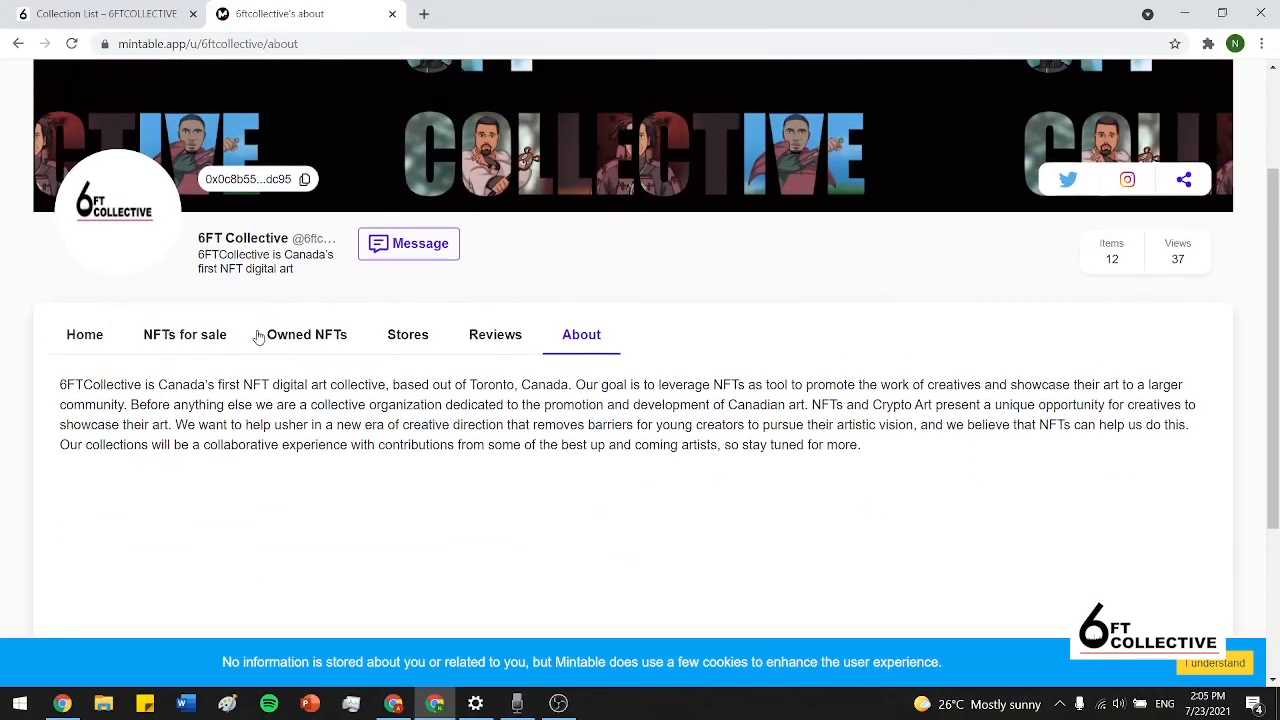
pyautogui.click(205, 336)
pyautogui.scroll(-3, 804, 352)
pyautogui.scroll(-1, 806, 360)
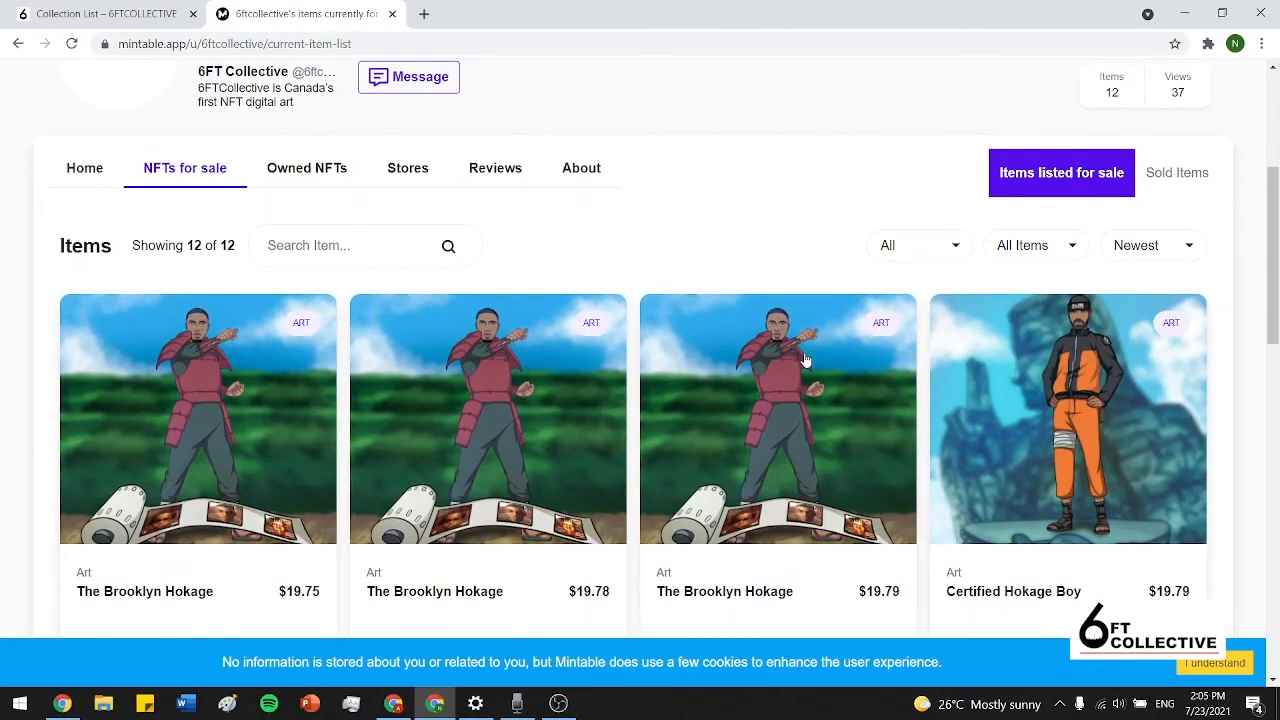
pyautogui.scroll(-1, 806, 360)
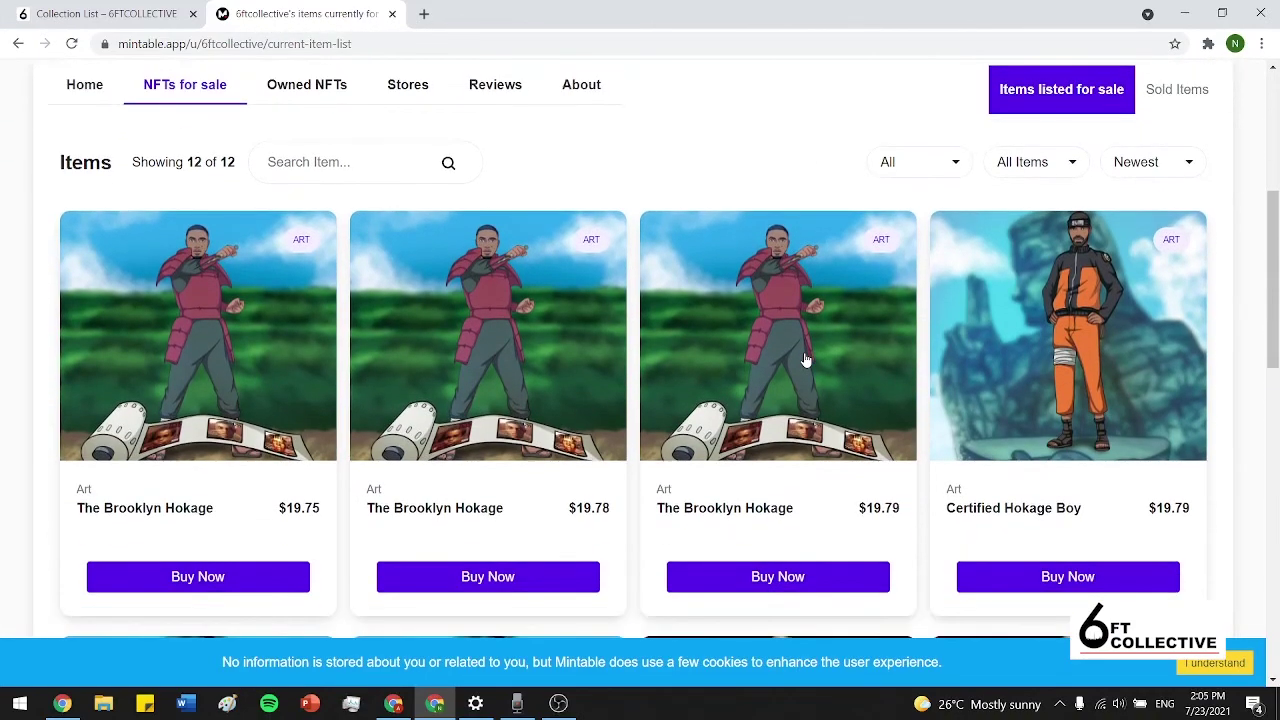
# Buy The Brooklyn Hokage for $19.75, confirm the transaction in MetaMask, and view it in My Orders
pyautogui.click(249, 574)
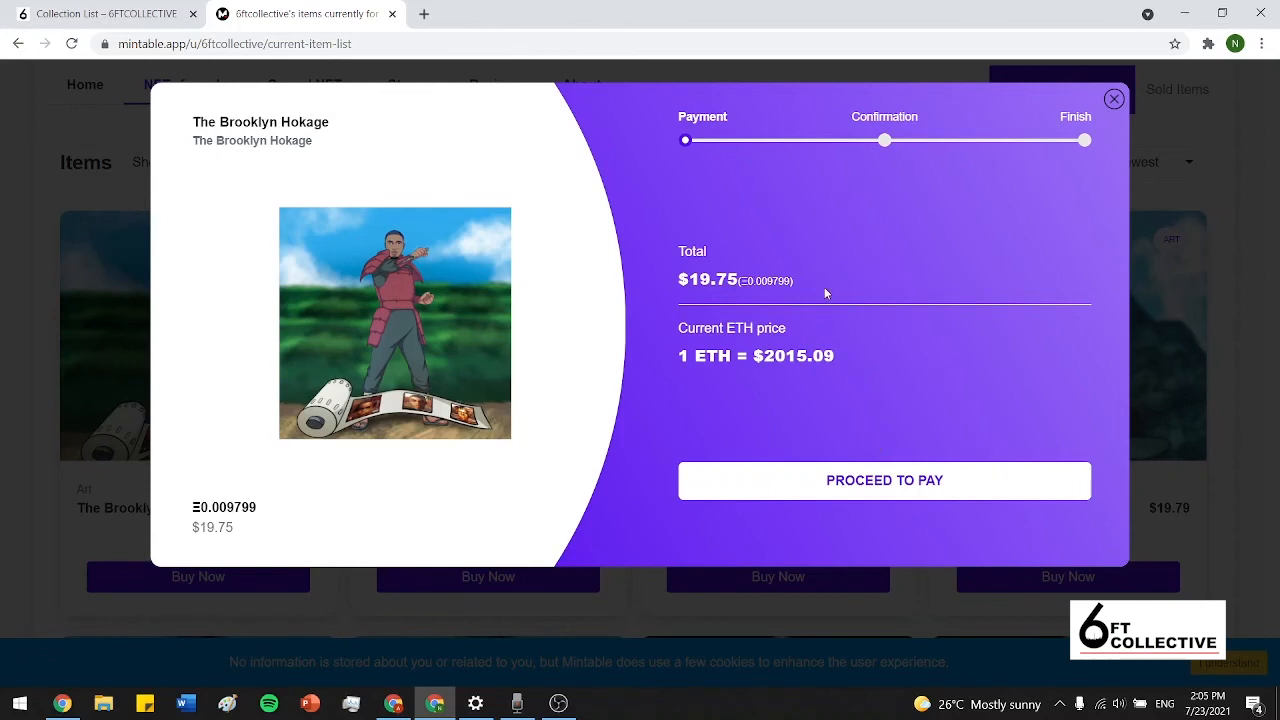
pyautogui.click(898, 482)
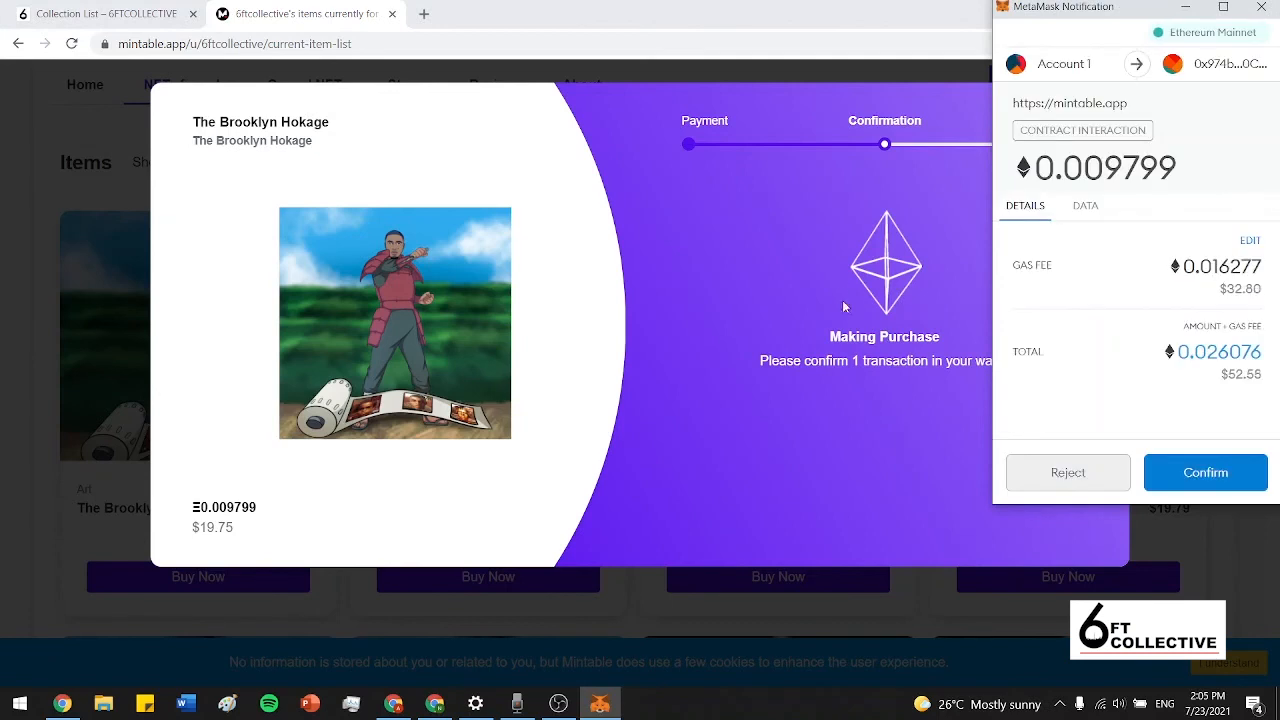
pyautogui.click(1230, 475)
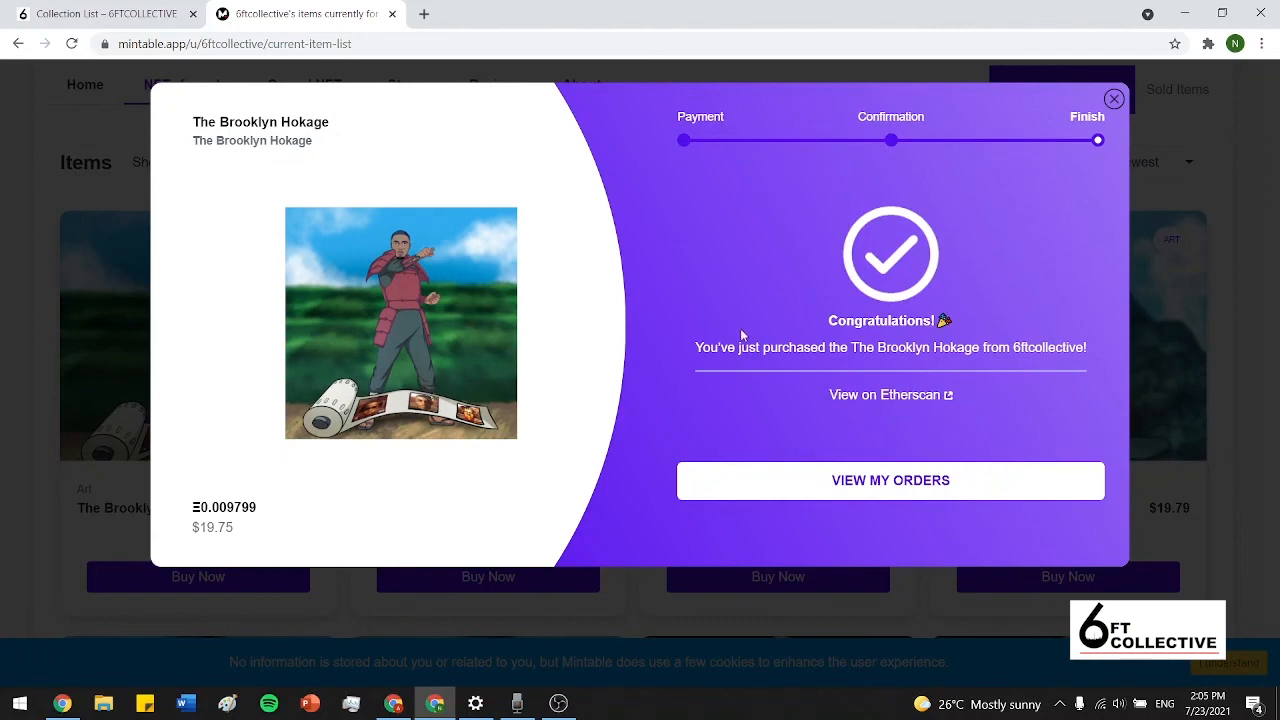
pyautogui.click(1024, 491)
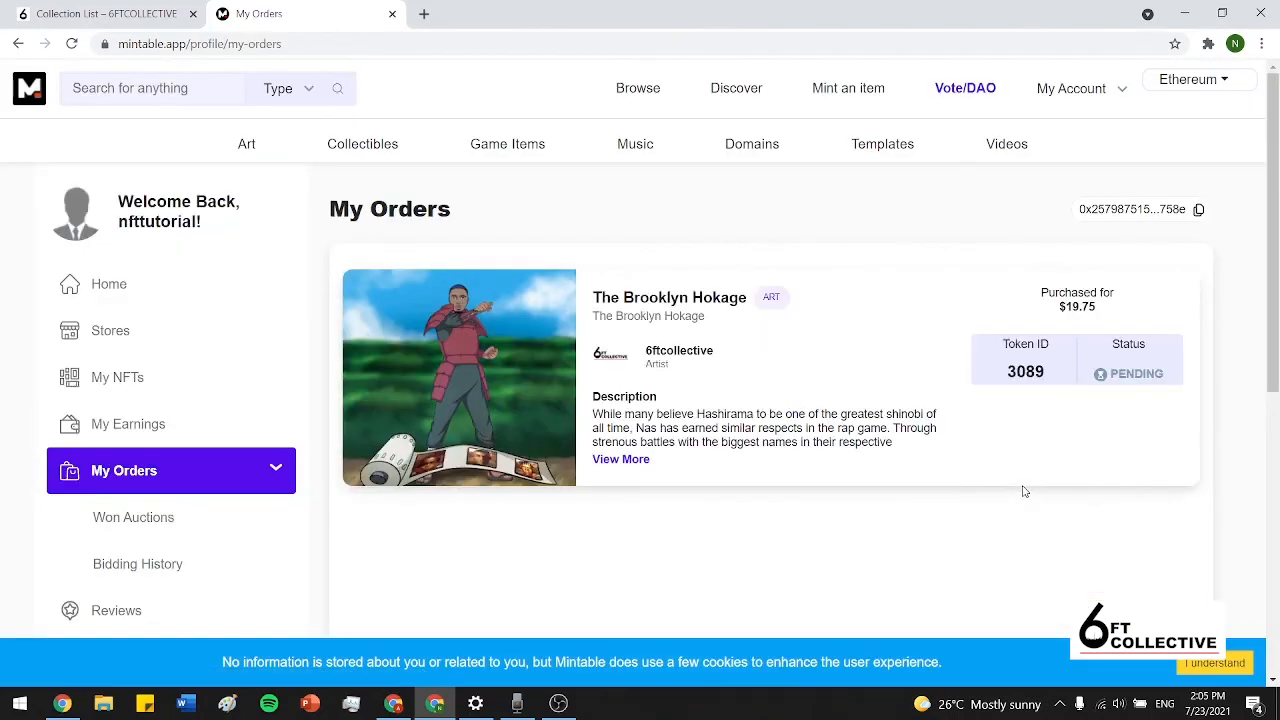
pyautogui.scroll(-1, 138, 417)
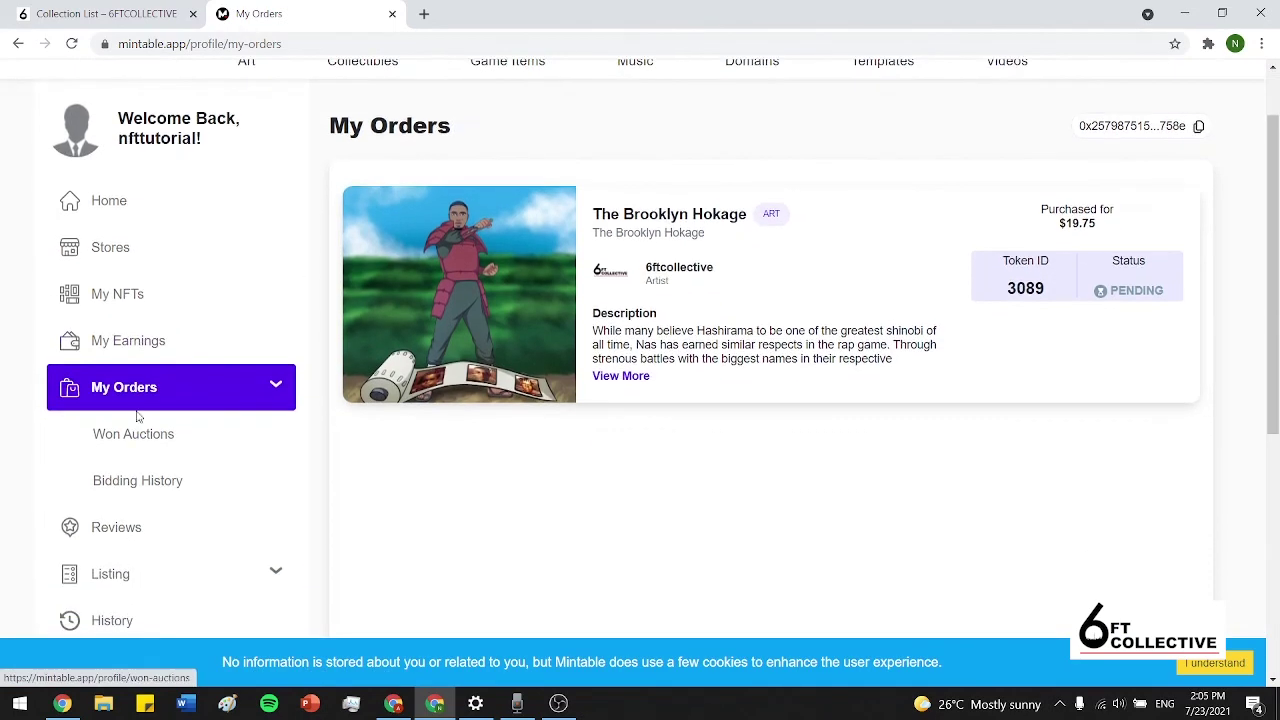
# Check the My NFTs wallet page shows no items, then go back to the Mintable home page
pyautogui.click(118, 293)
pyautogui.scroll(-2, 548, 242)
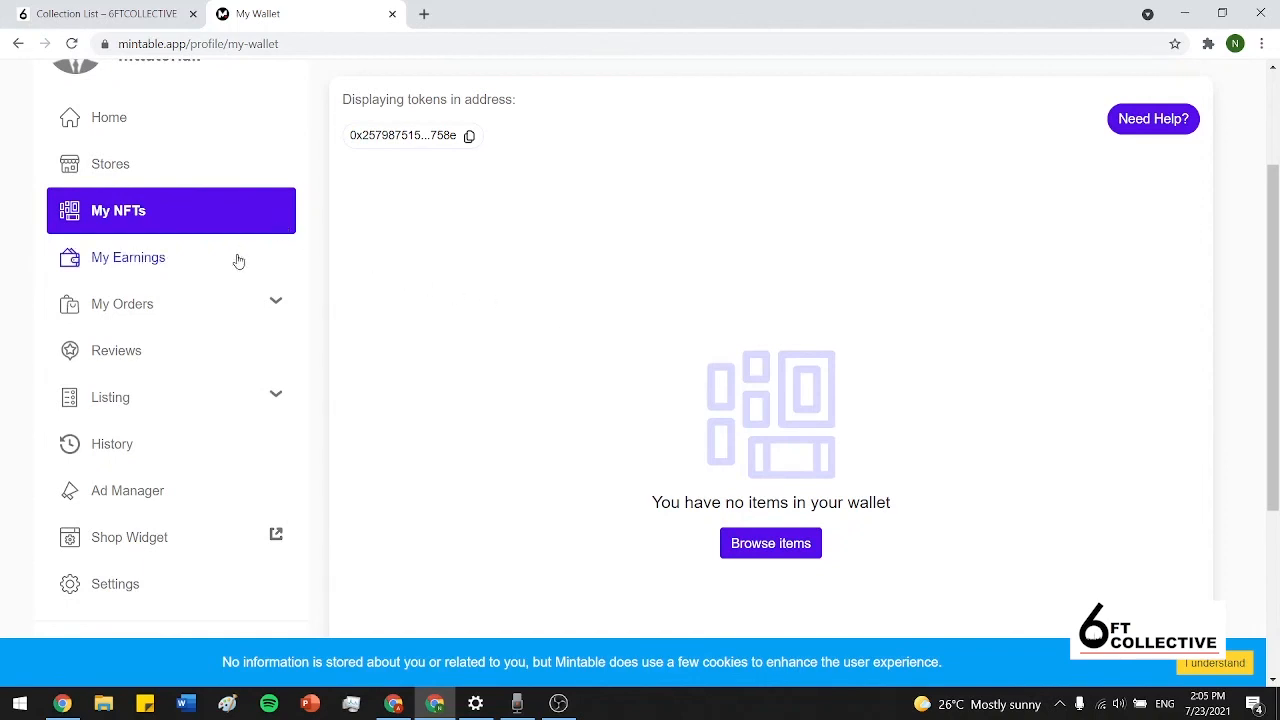
pyautogui.scroll(1, 238, 261)
pyautogui.scroll(1, 240, 300)
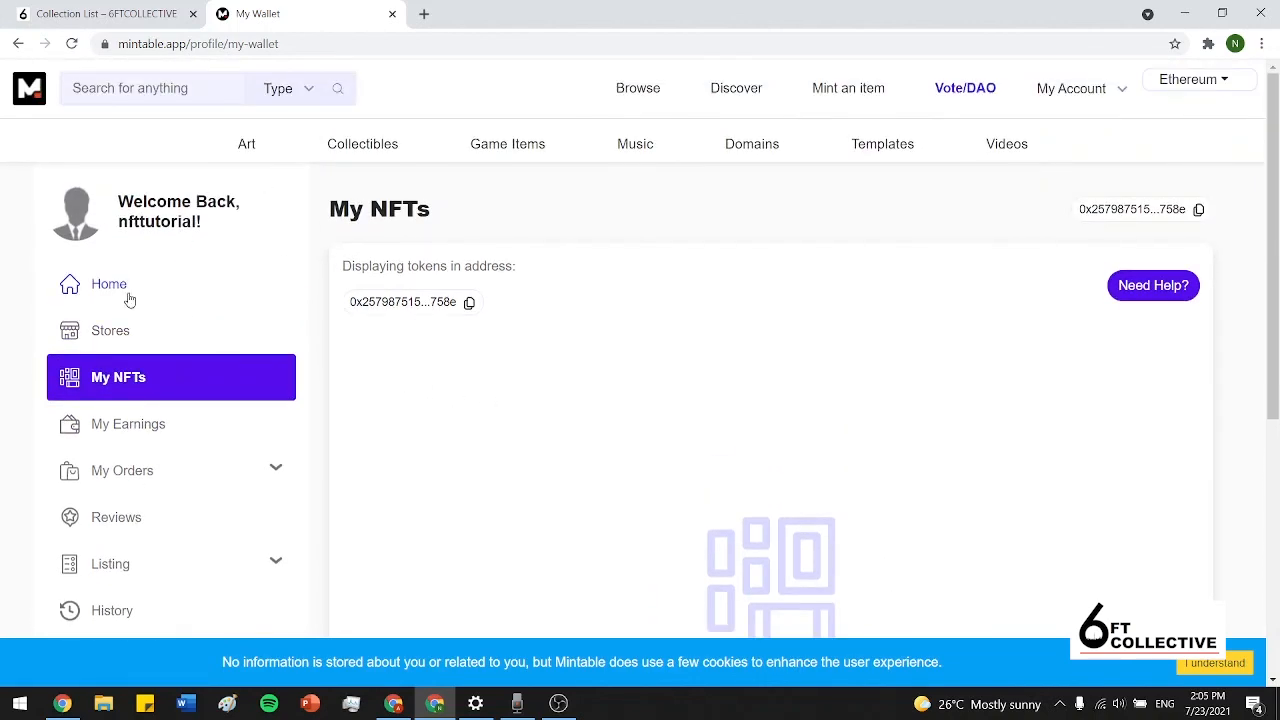
pyautogui.click(20, 93)
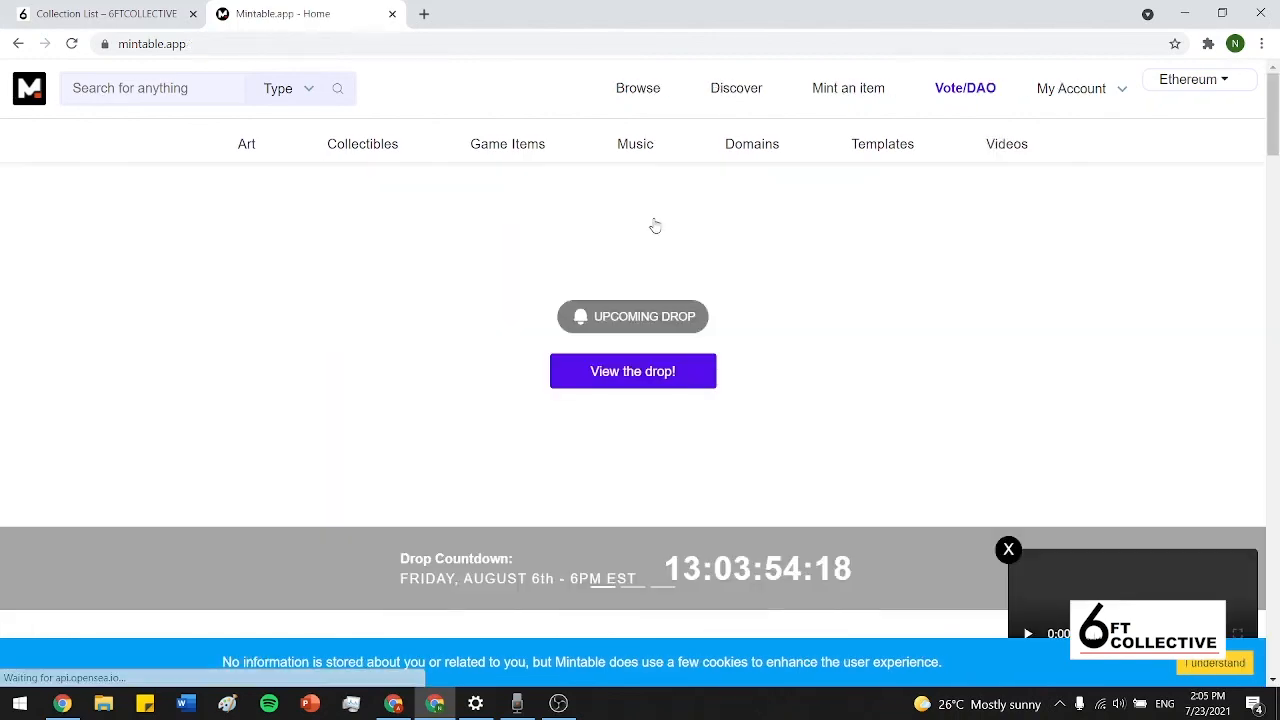
pyautogui.scroll(-2, 651, 300)
pyautogui.scroll(-2, 651, 300)
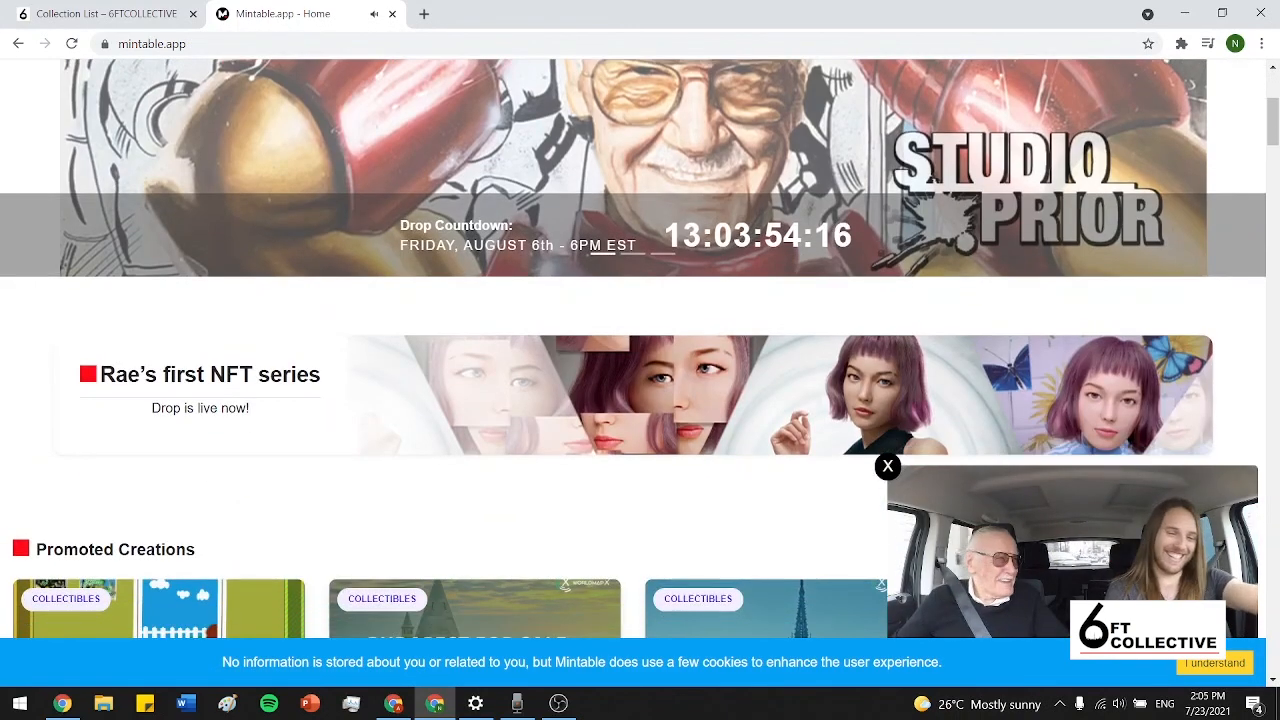